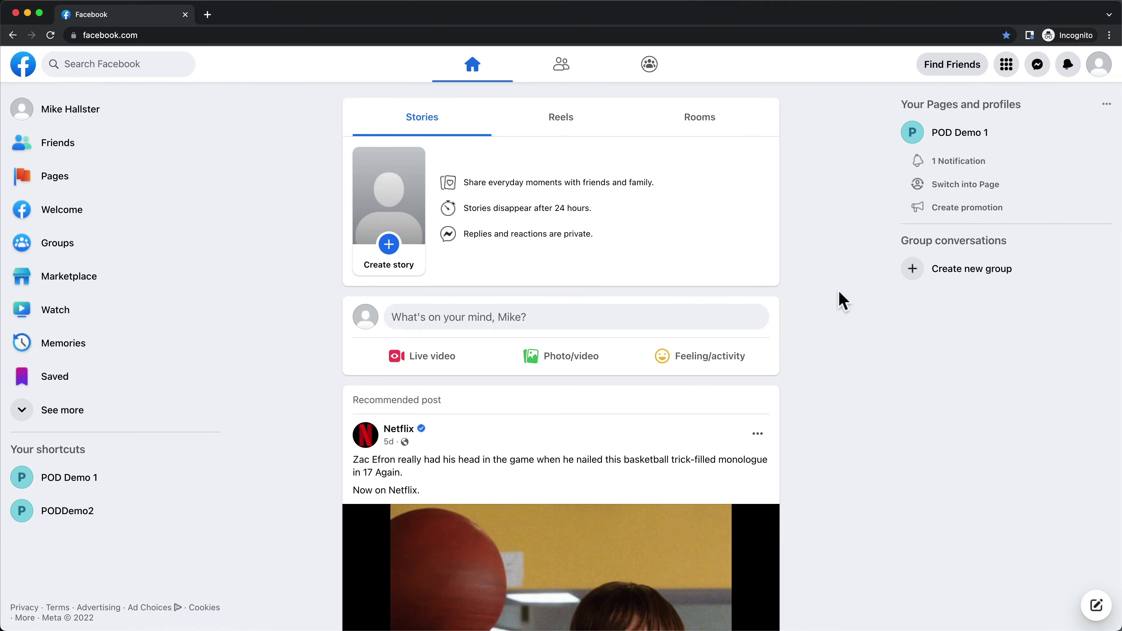
Step: Start creating a new Facebook Page and name it "Perfect Paw Apparel Store"
{"action": "left_click", "coordinate": [62, 188]}
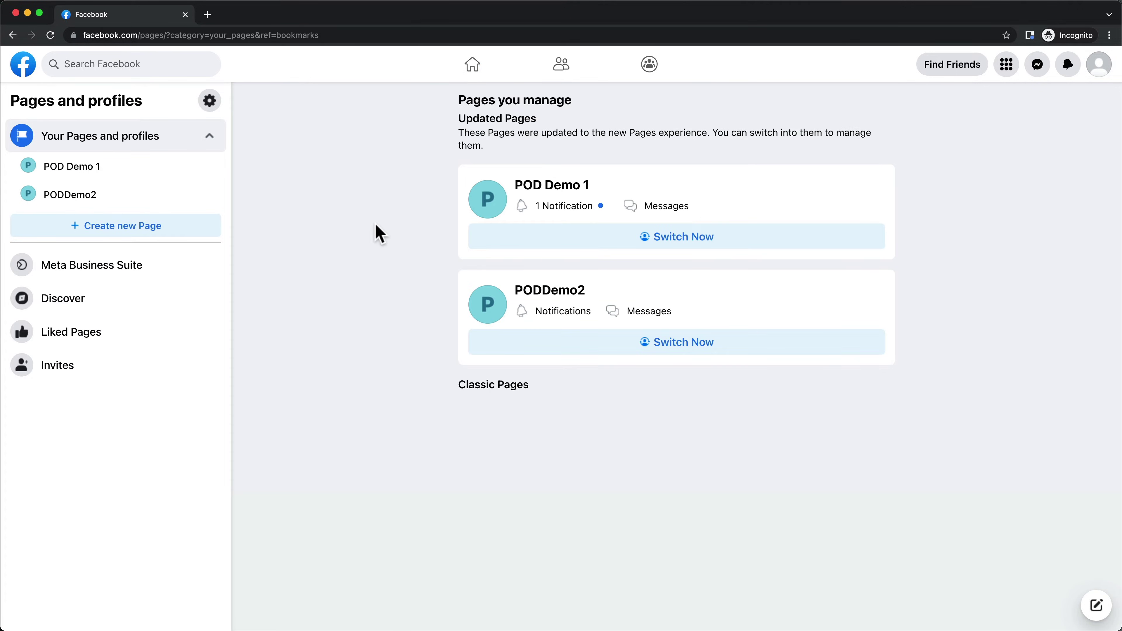
{"action": "left_click", "coordinate": [106, 229]}
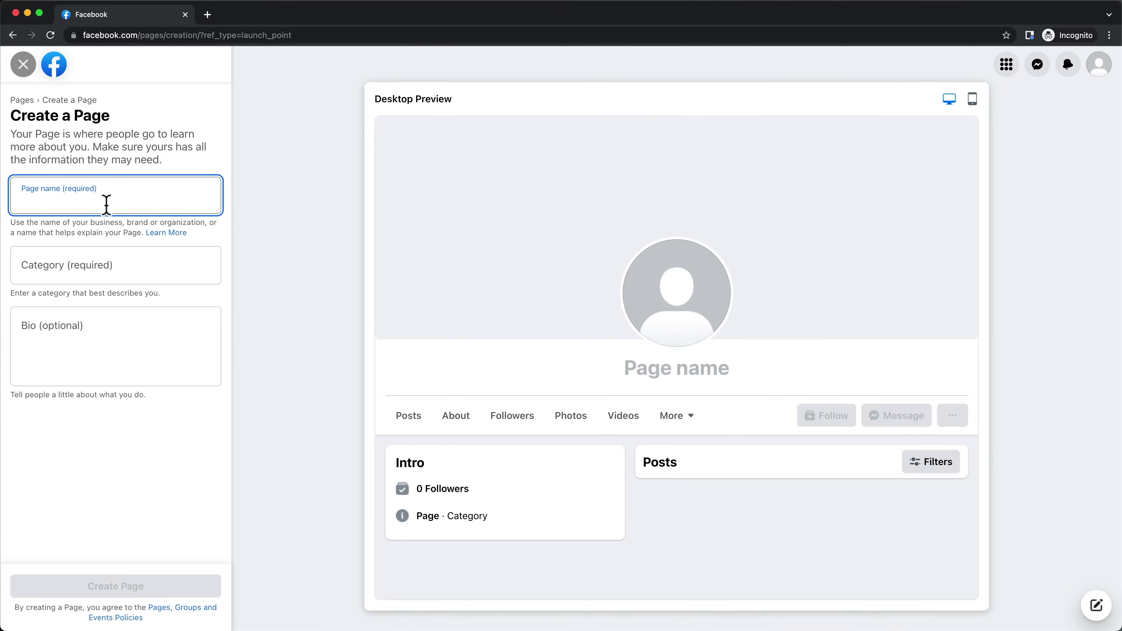
{"action": "type", "text": "Perf"}
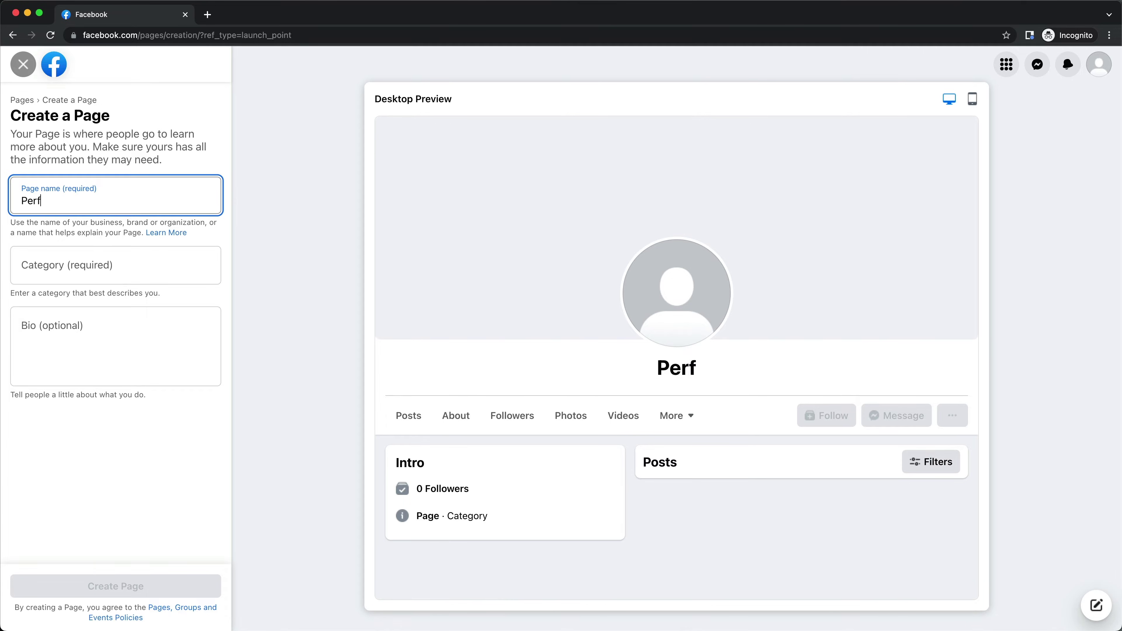
{"action": "type", "text": "ect Paw Apparel Store"}
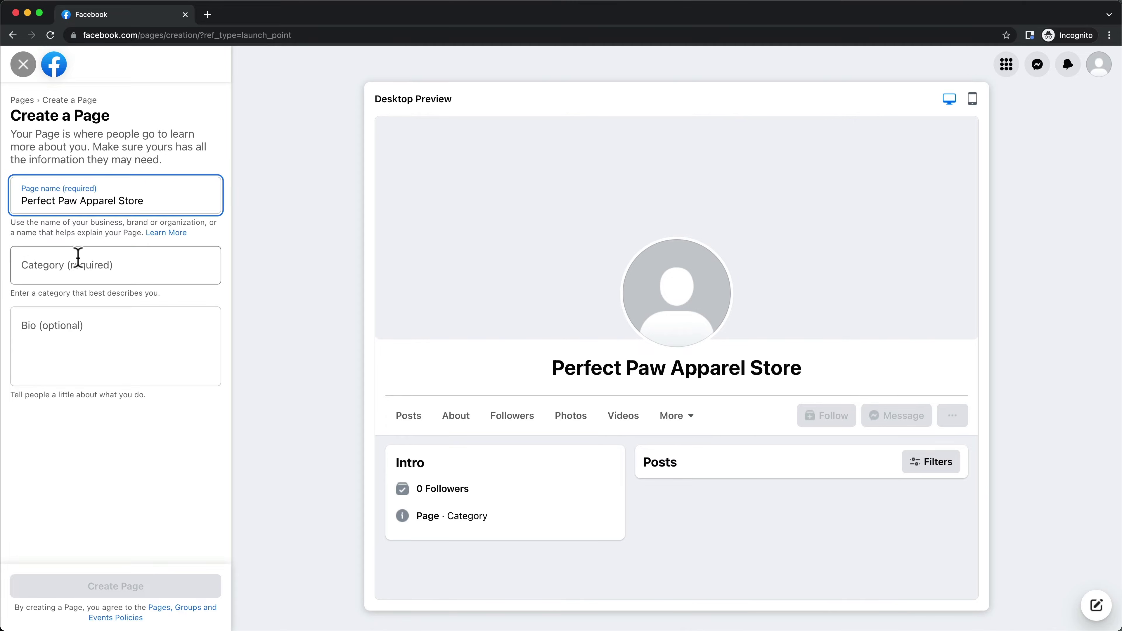
Step: Assign the category Clothing (Brand) to the new Page and create it with the bio left empty
{"action": "left_click", "coordinate": [69, 270]}
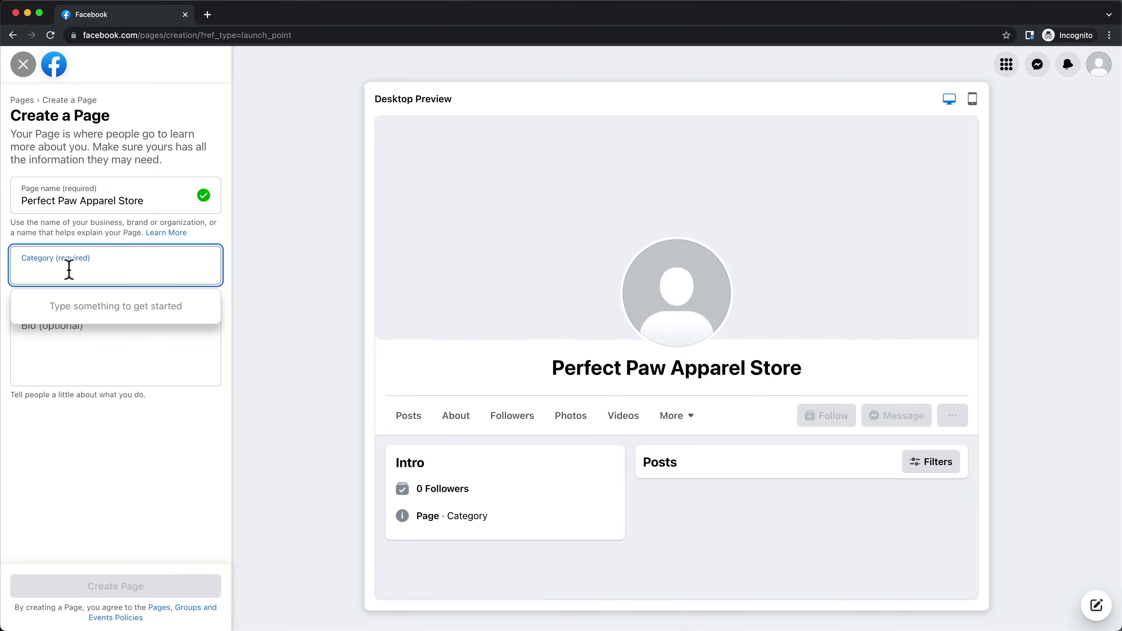
{"action": "type", "text": "cloth"}
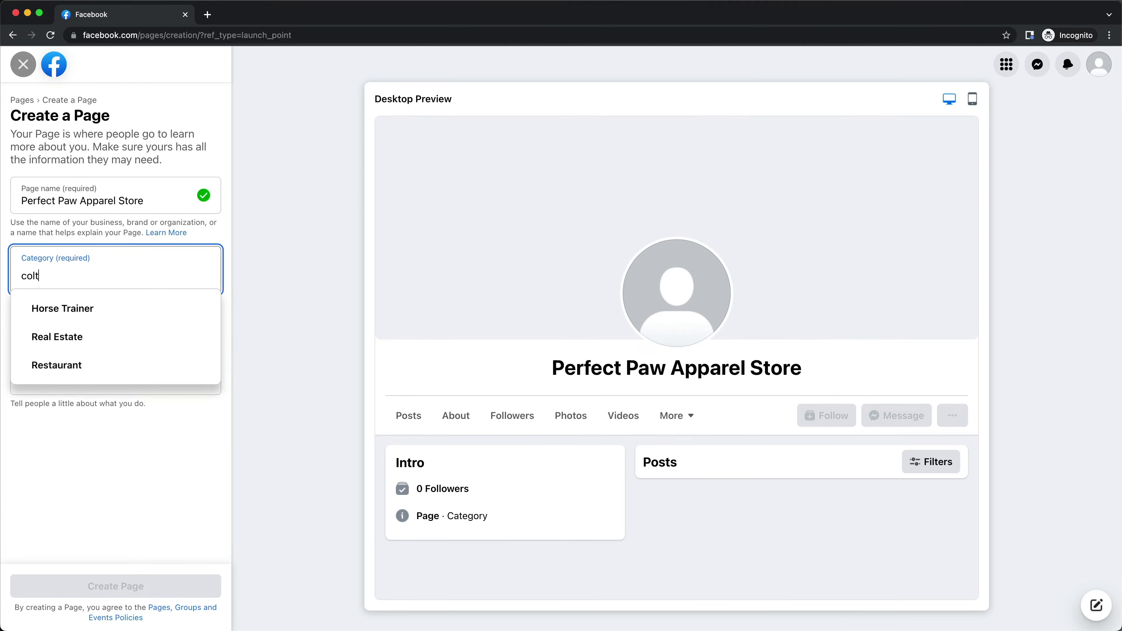
{"action": "left_click", "coordinate": [132, 354]}
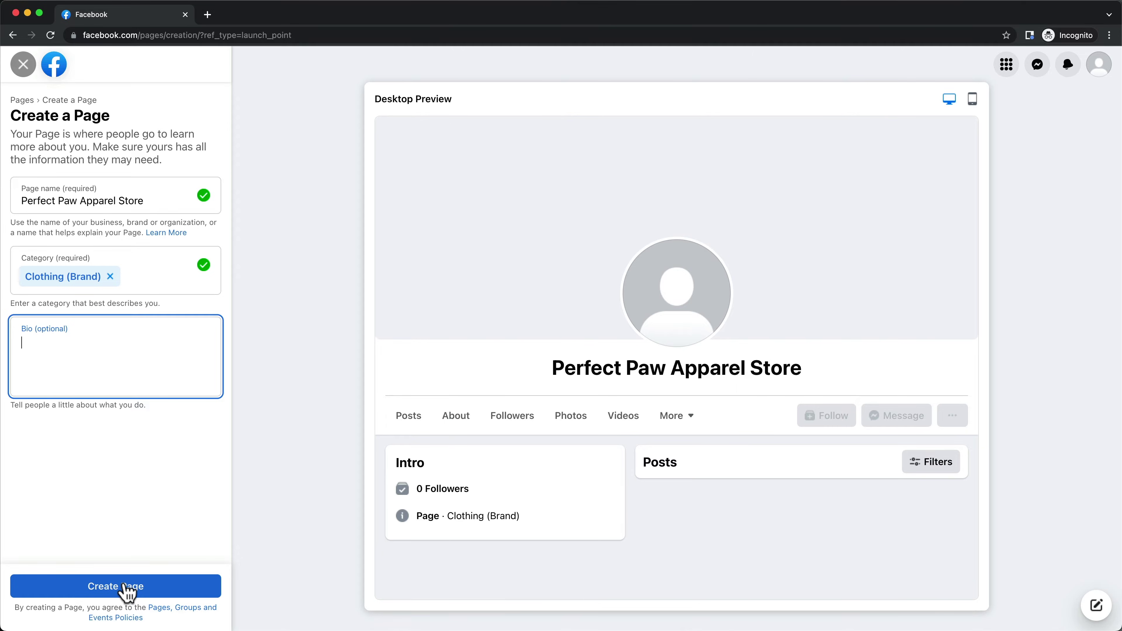
{"action": "left_click", "coordinate": [127, 588]}
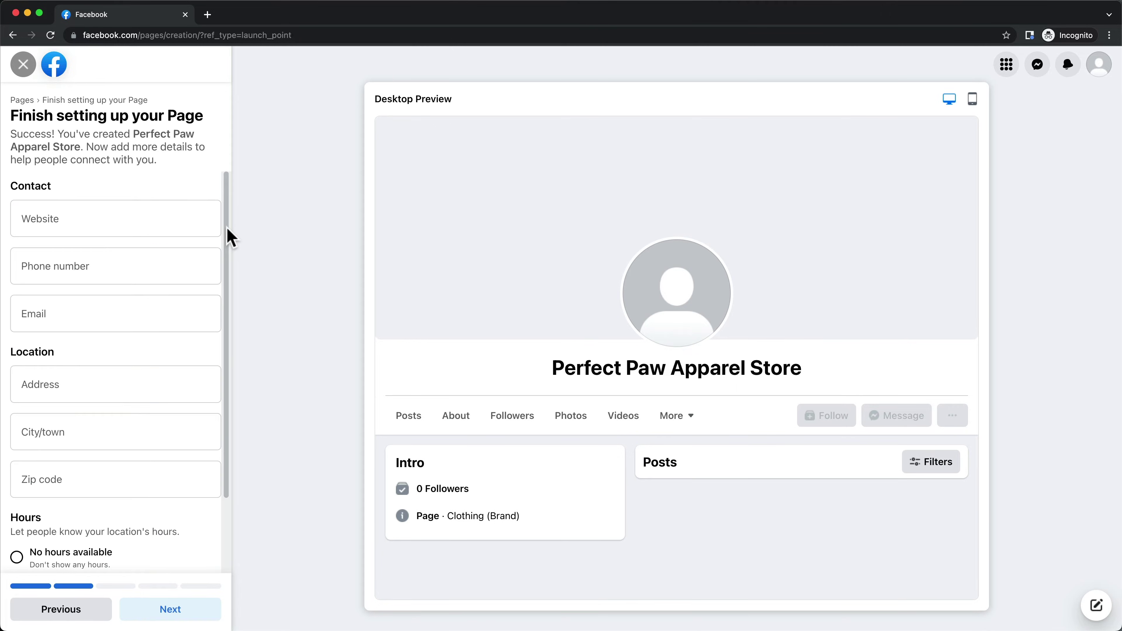
{"action": "scroll", "coordinate": [230, 238], "scroll_direction": "down", "scroll_amount": 3}
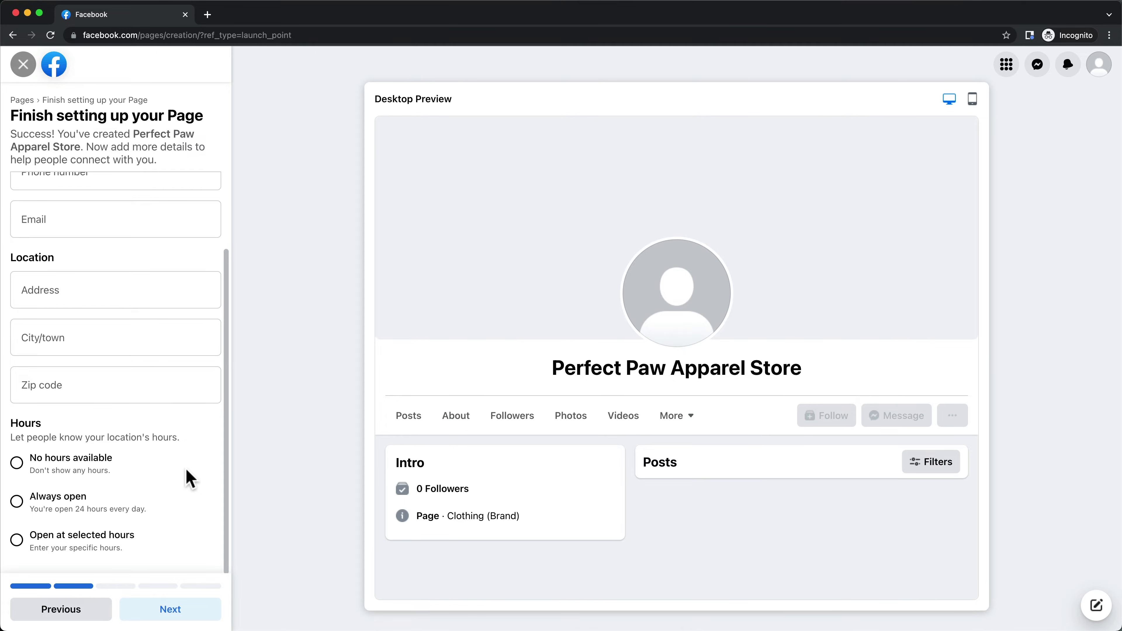
{"action": "scroll", "coordinate": [188, 477], "scroll_direction": "up", "scroll_amount": 2}
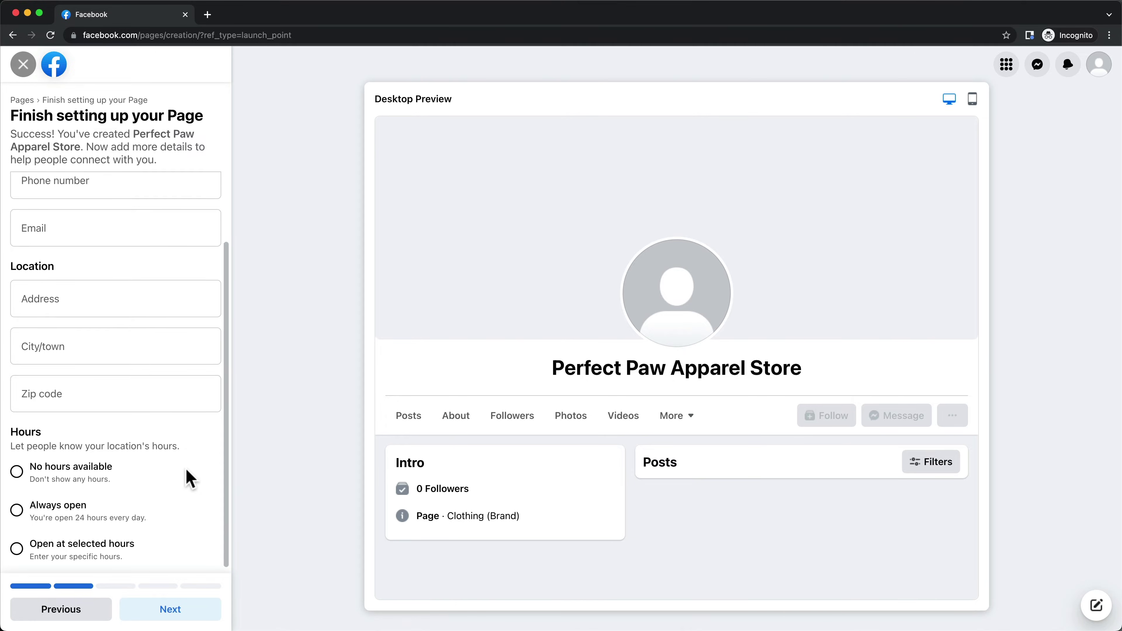
{"action": "scroll", "coordinate": [188, 478], "scroll_direction": "down", "scroll_amount": 2}
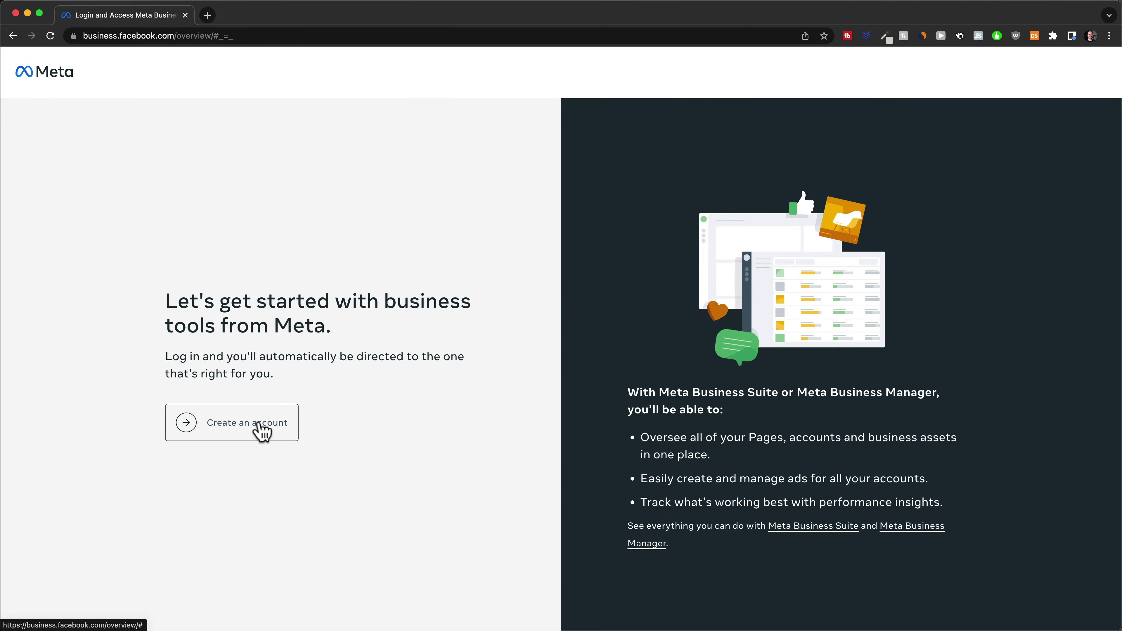
Step: Create a Business Manager account named "Perfect Paw Apparel", fill in the business email, and submit the form
{"action": "left_click", "coordinate": [263, 431]}
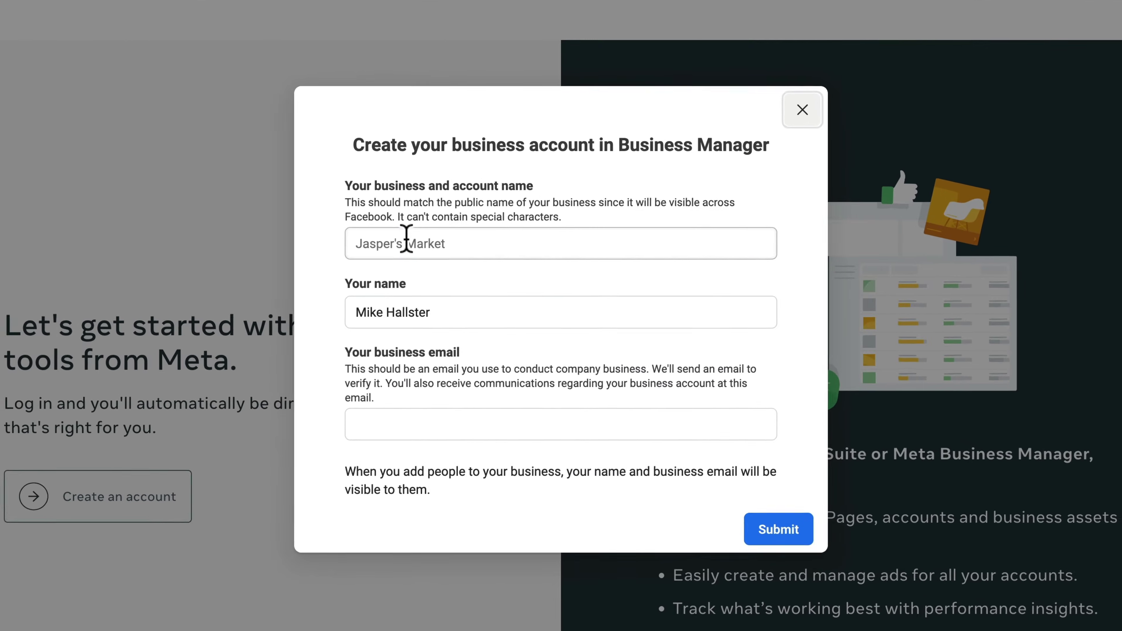
{"action": "left_click", "coordinate": [451, 240]}
{"action": "type", "text": "Perfect Paw Apparel"}
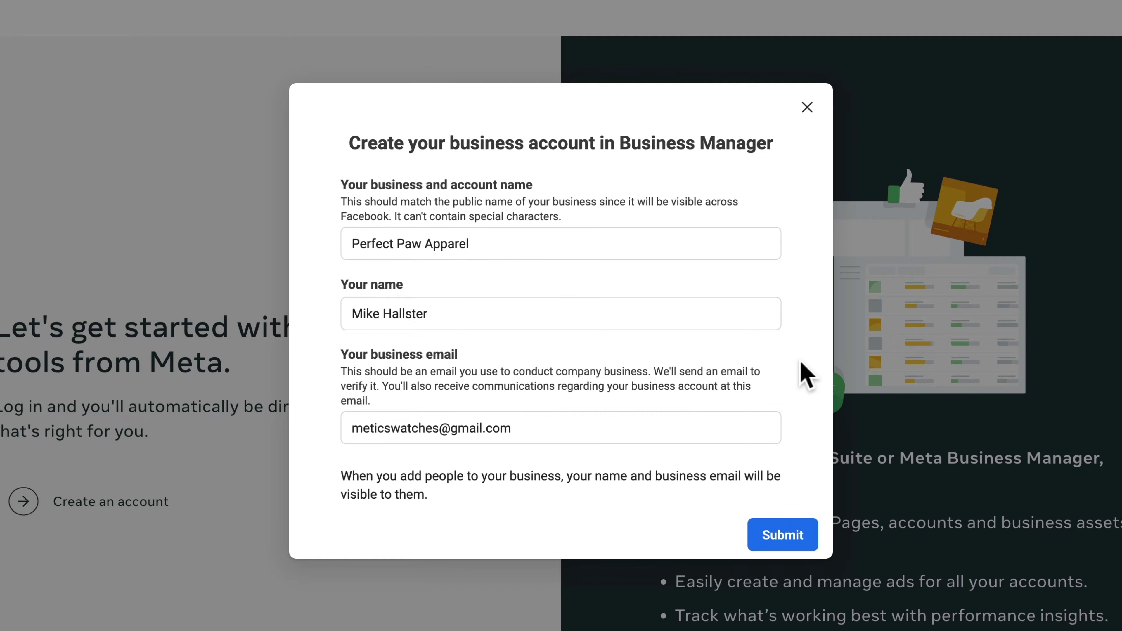
{"action": "left_click", "coordinate": [778, 546]}
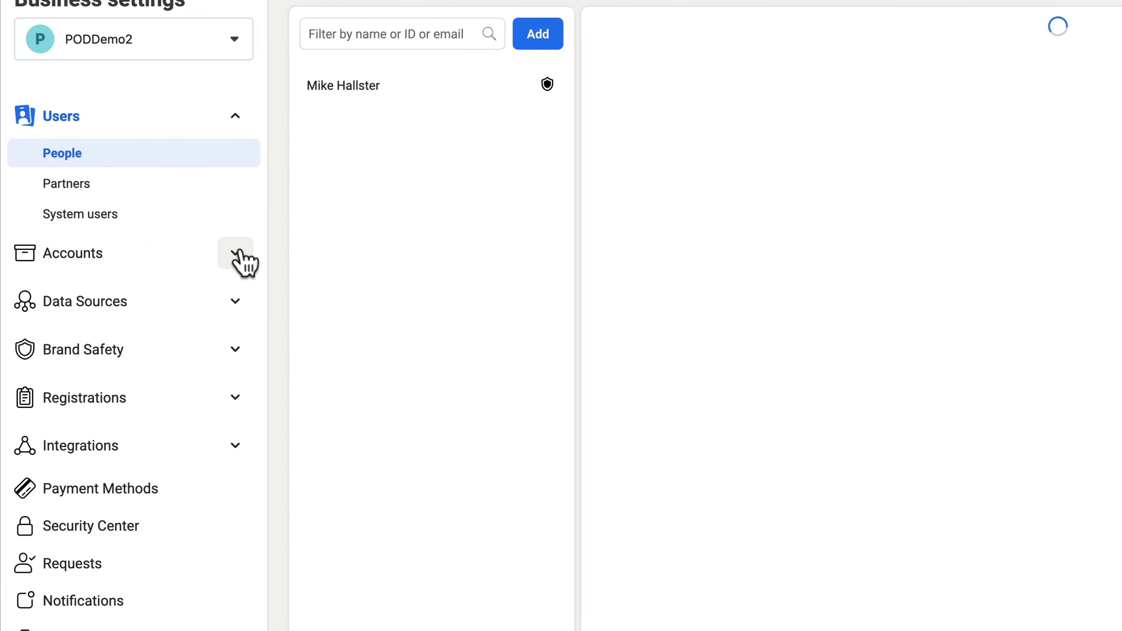
Step: Create a new ad account named "POD Store 2" in the business settings, to be used for My business (PODDemo2)
{"action": "left_click", "coordinate": [236, 253]}
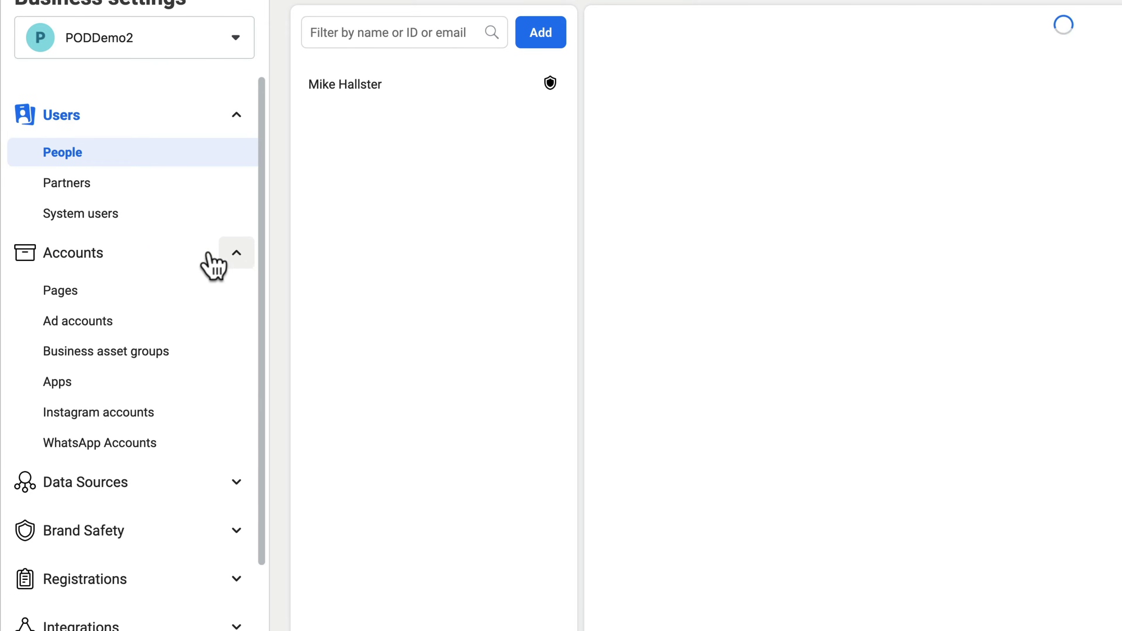
{"action": "left_click", "coordinate": [98, 328]}
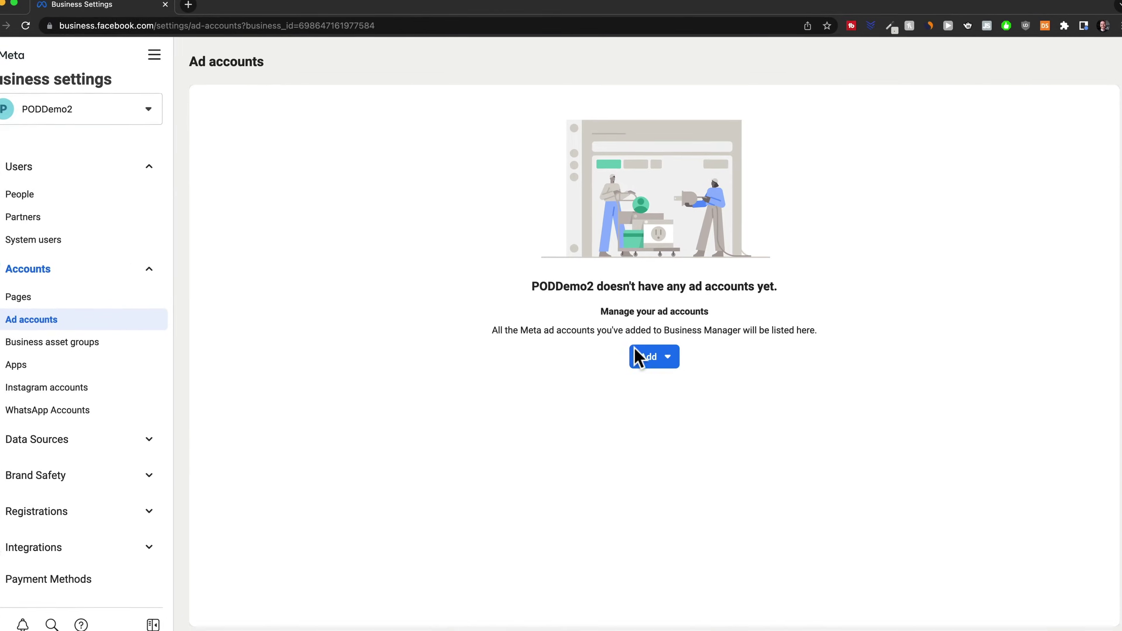
{"action": "left_click", "coordinate": [795, 359]}
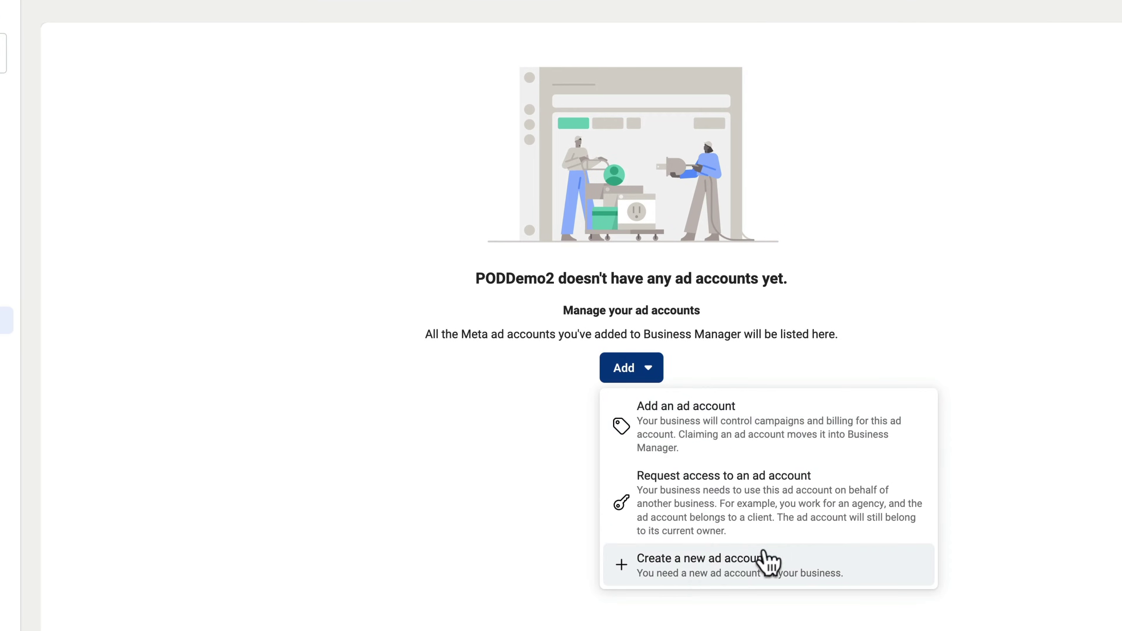
{"action": "left_click", "coordinate": [777, 575]}
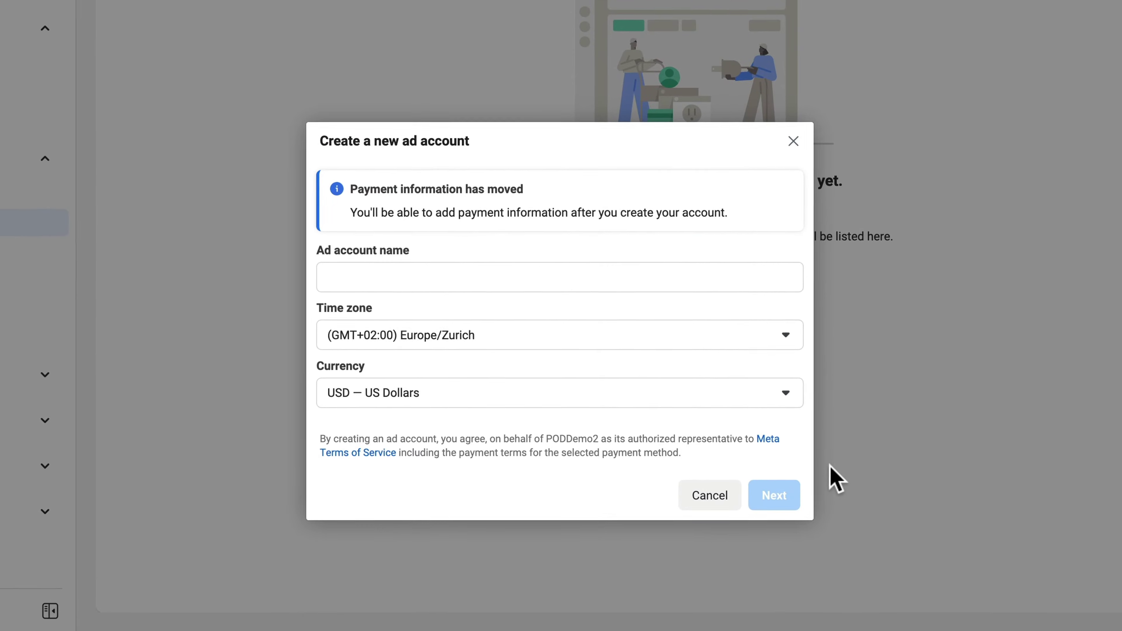
{"action": "left_click", "coordinate": [512, 277]}
{"action": "type", "text": "POD Store 2"}
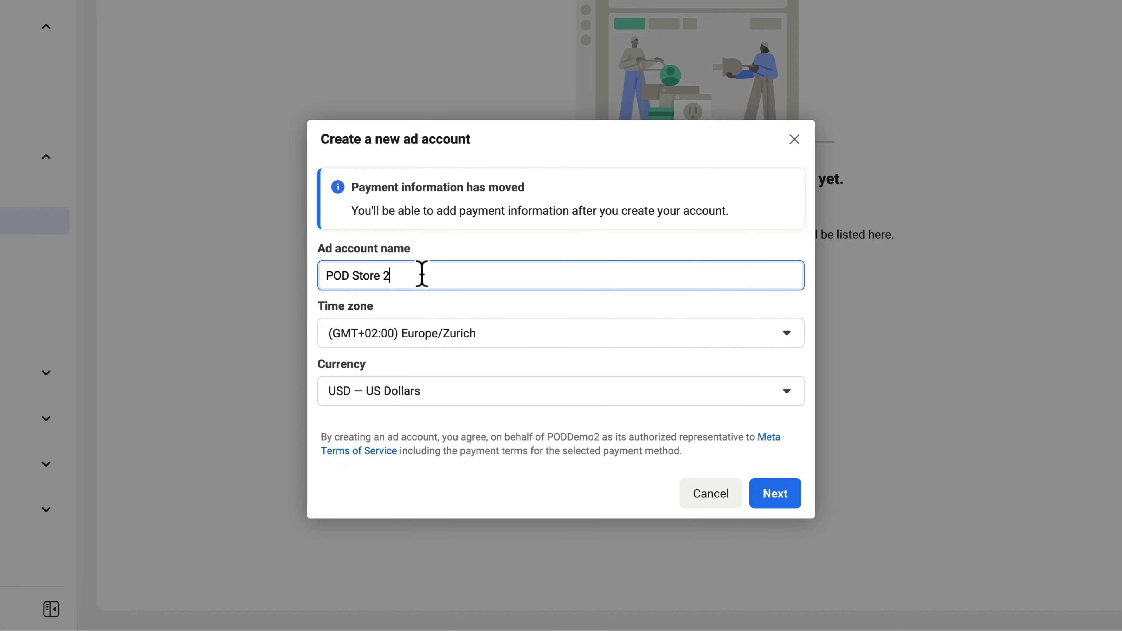
{"action": "left_click_drag", "start_coordinate": [390, 276], "coordinate": [303, 283]}
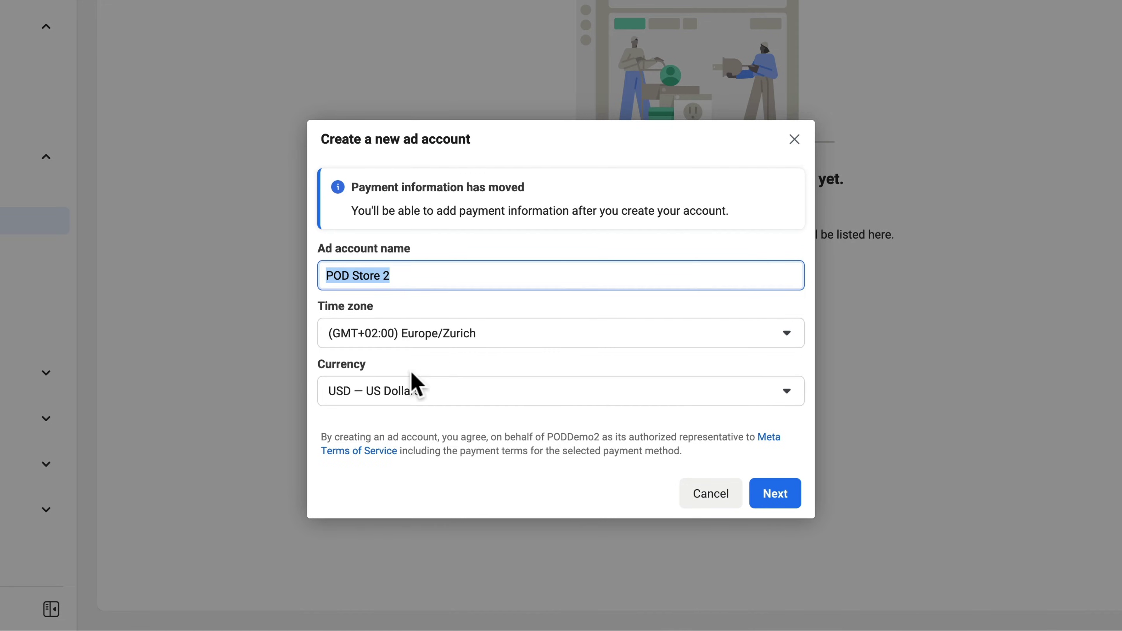
{"action": "left_click", "coordinate": [777, 497]}
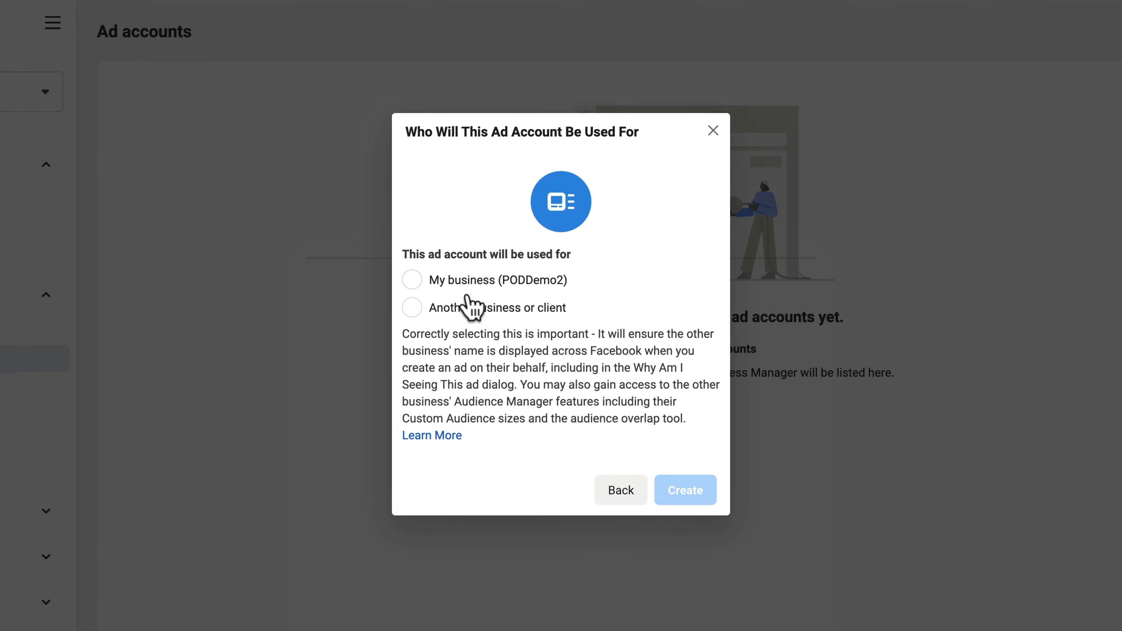
{"action": "left_click", "coordinate": [413, 282]}
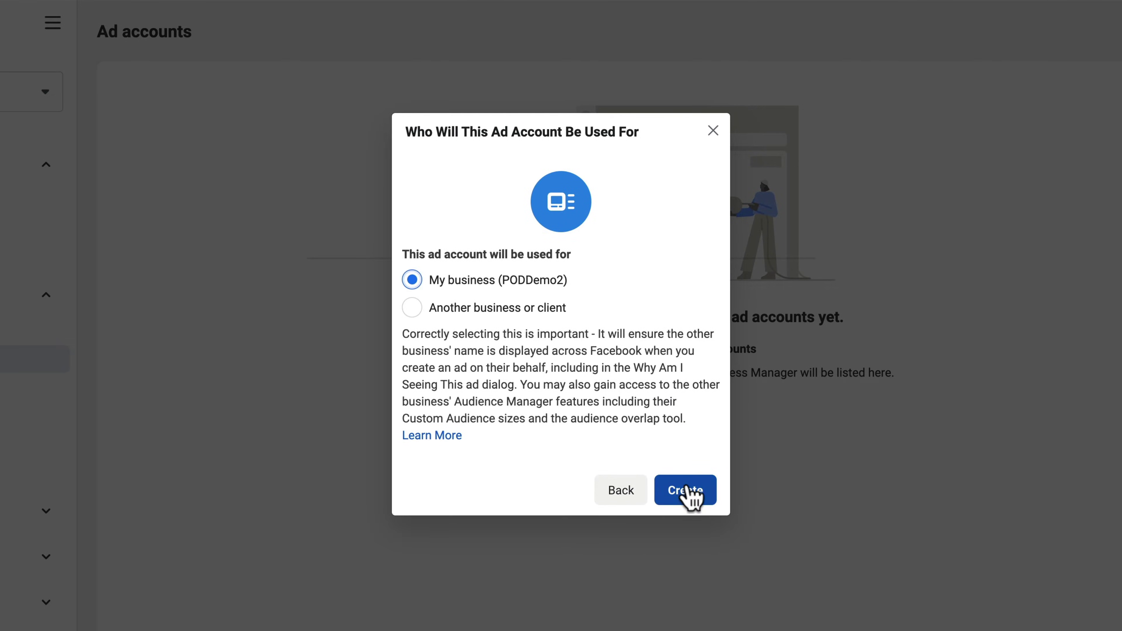
{"action": "left_click", "coordinate": [692, 492]}
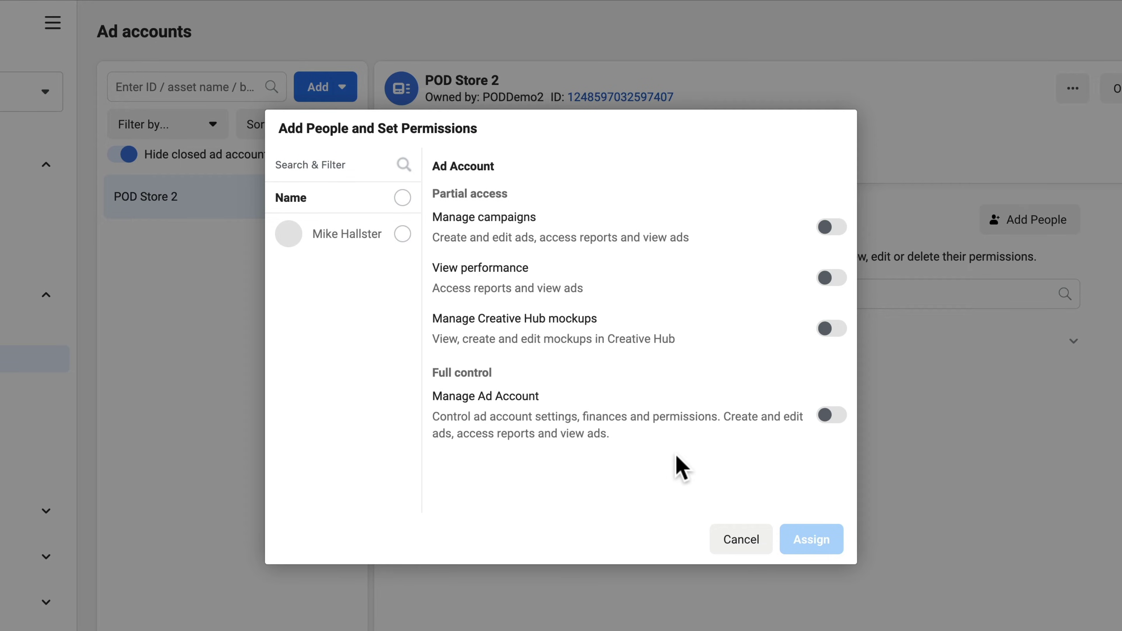
Step: Assign the listed person full control of the ad account with Manage Ad Account, and skip adding payment info
{"action": "left_click", "coordinate": [403, 234]}
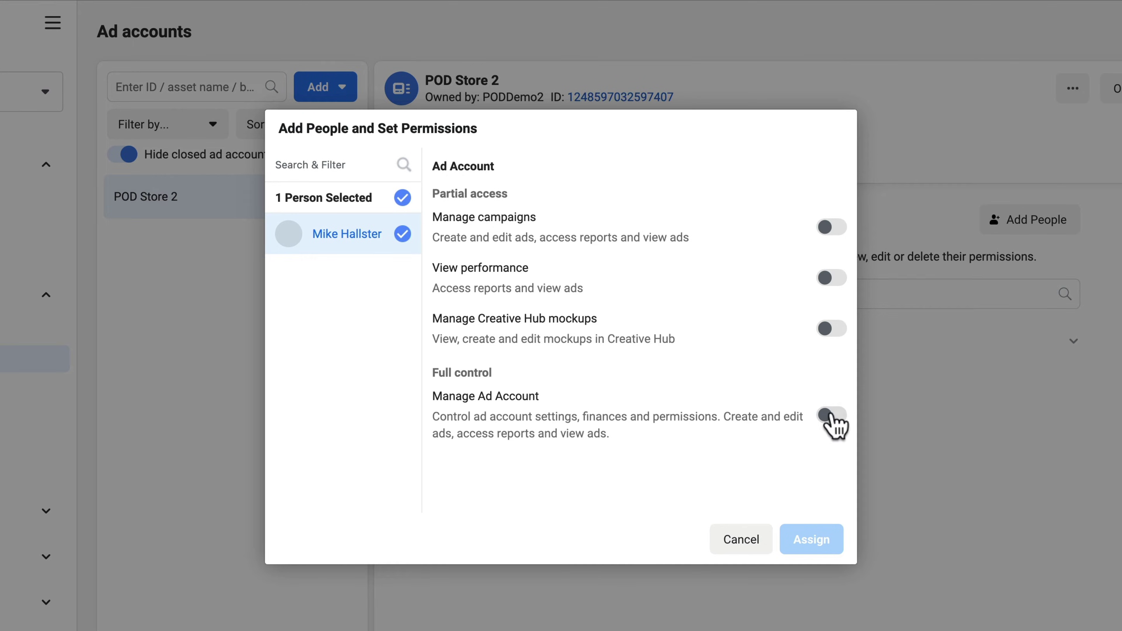
{"action": "left_click", "coordinate": [827, 422]}
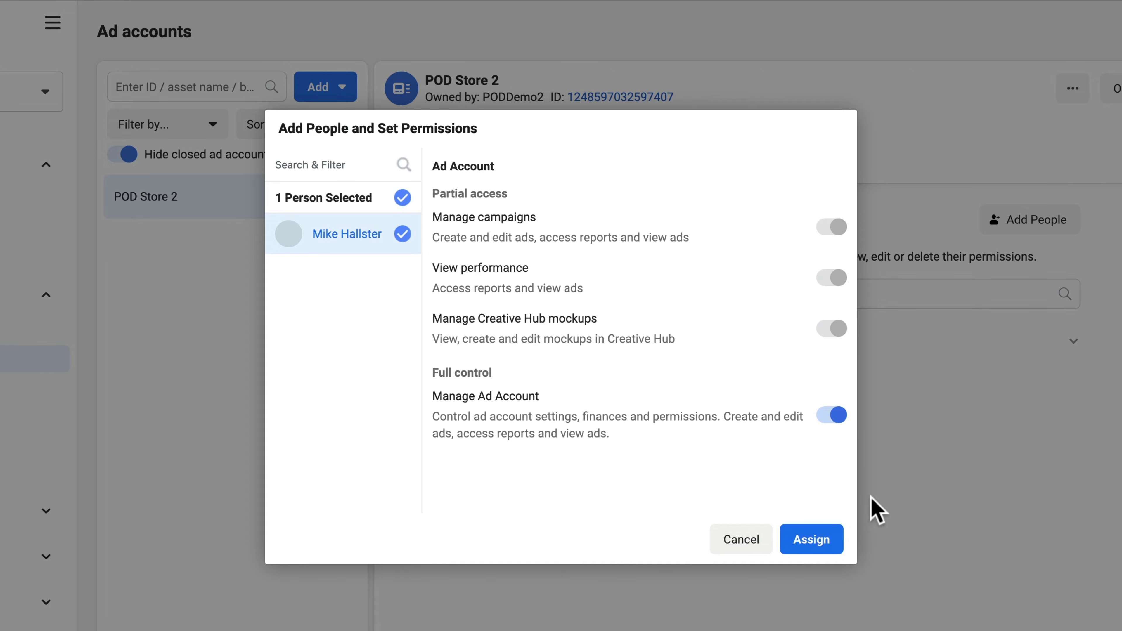
{"action": "left_click", "coordinate": [812, 539]}
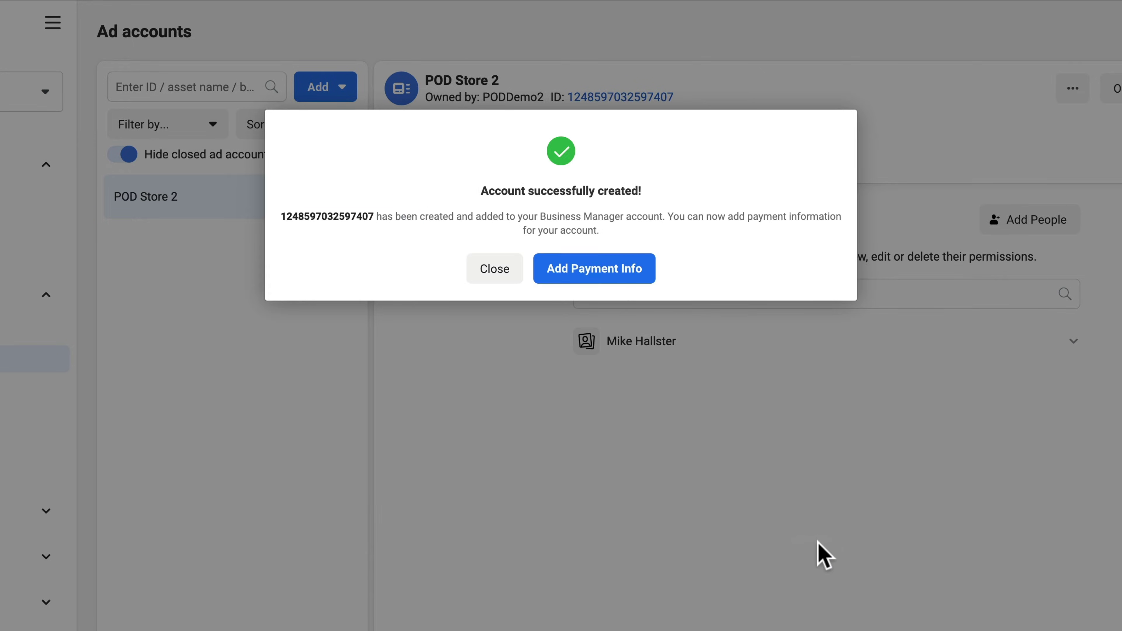
{"action": "left_click", "coordinate": [495, 269]}
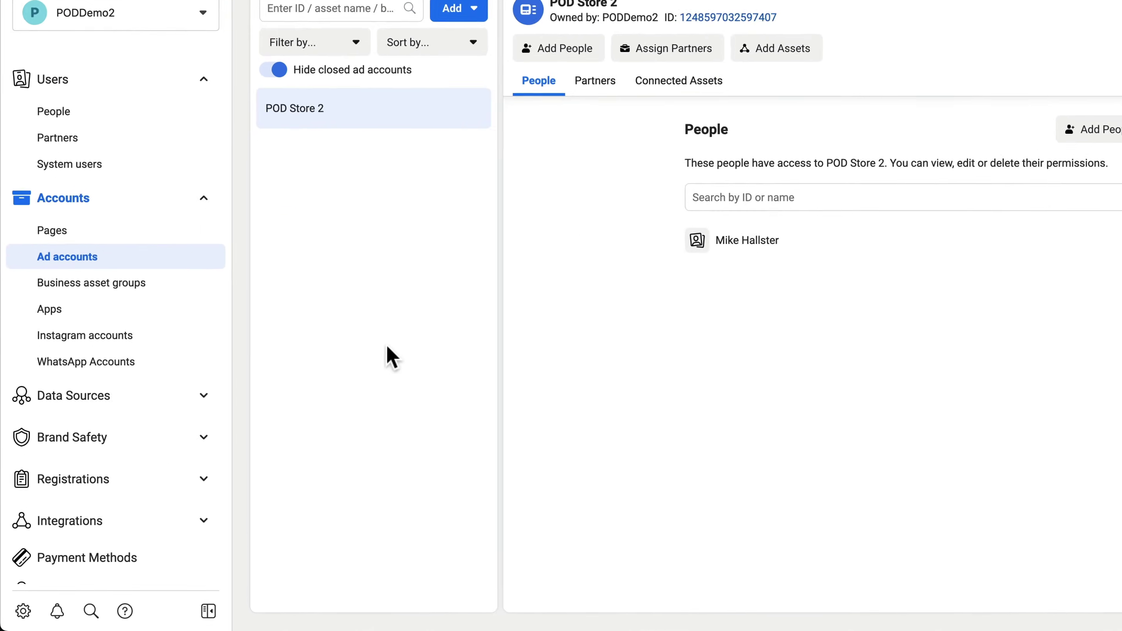
Step: Add a new pixel to the business's data sources with the name "PODDemo2's Pixel" and no website URL
{"action": "left_click", "coordinate": [222, 376]}
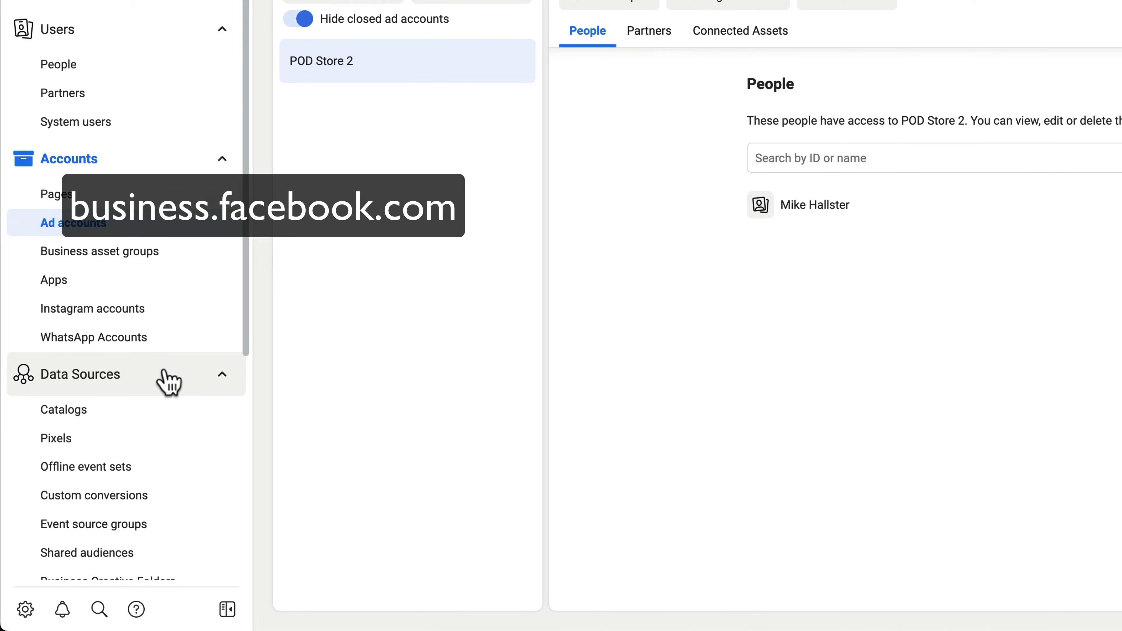
{"action": "scroll", "coordinate": [163, 381], "scroll_direction": "down", "scroll_amount": 4}
{"action": "left_click", "coordinate": [117, 290]}
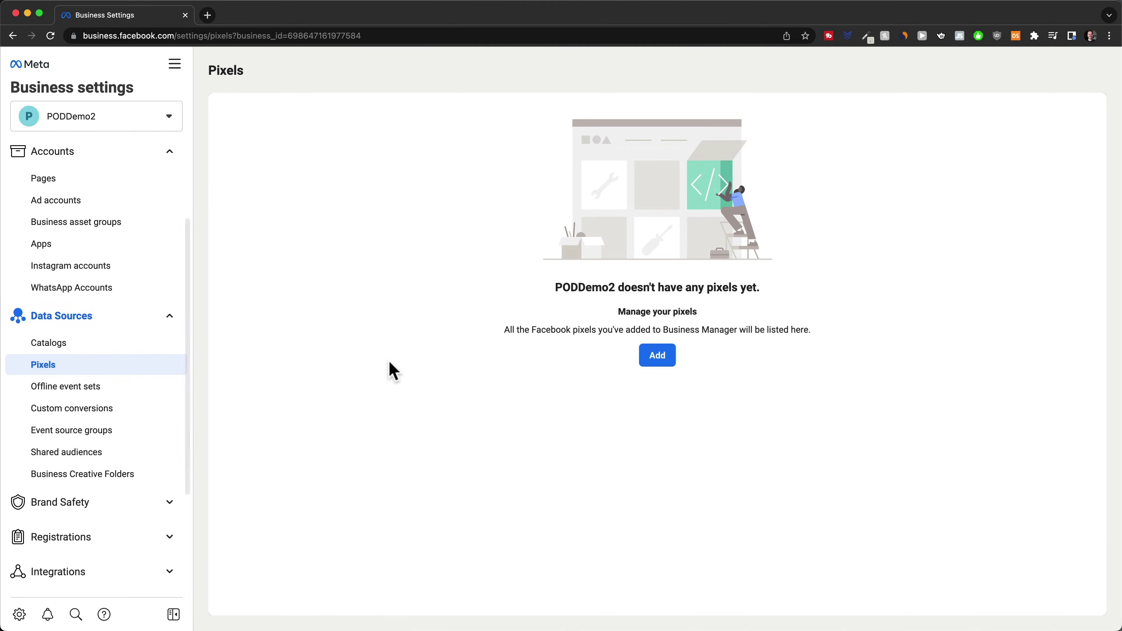
{"action": "left_click", "coordinate": [658, 356]}
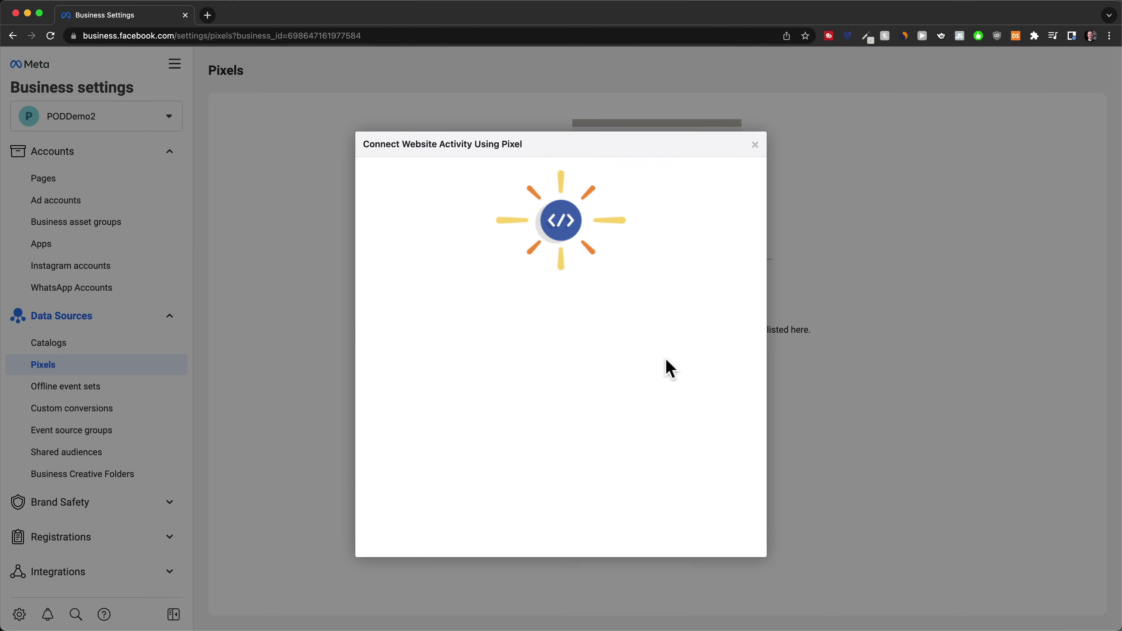
{"action": "left_click_drag", "start_coordinate": [546, 385], "coordinate": [400, 388]}
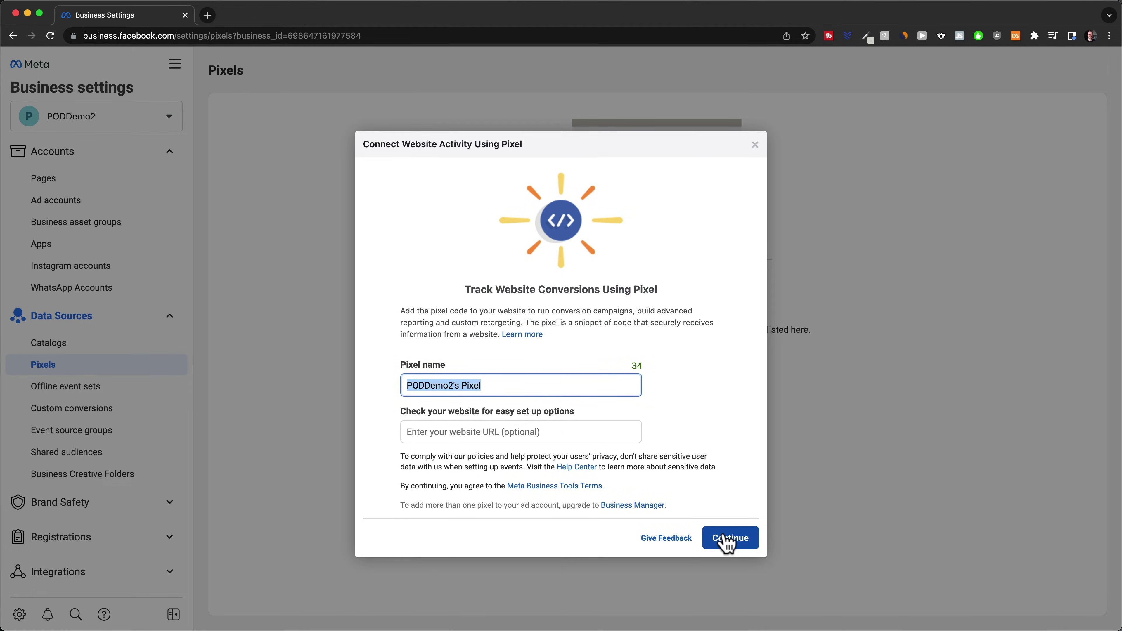
{"action": "left_click", "coordinate": [728, 543]}
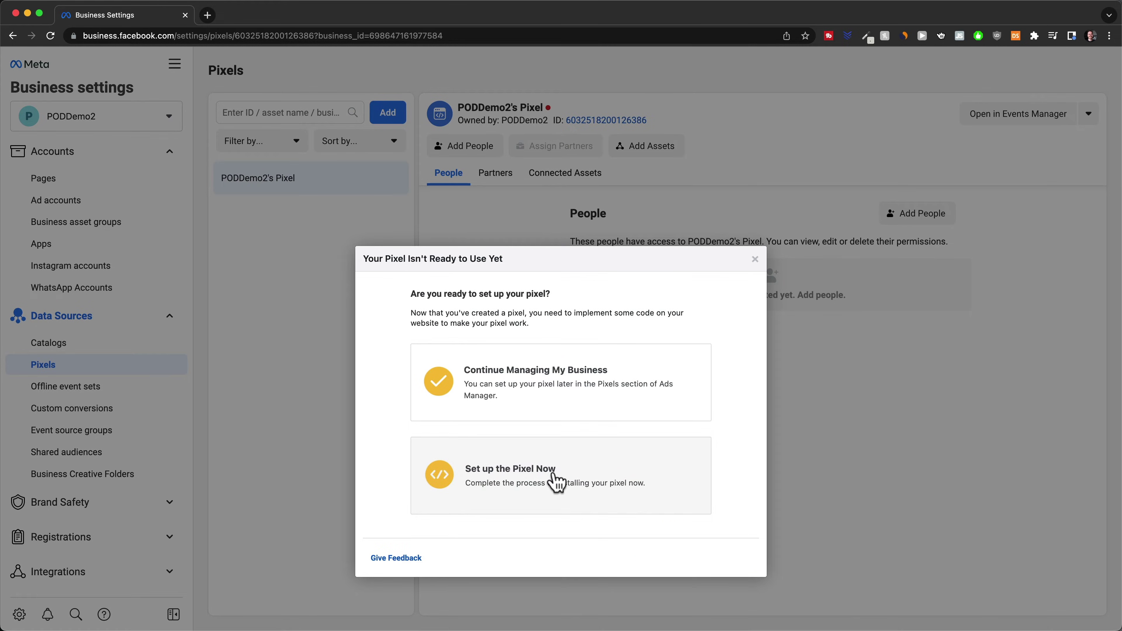
Step: Begin setting up the pixel now through a partner integration with Shopify
{"action": "left_click", "coordinate": [556, 482]}
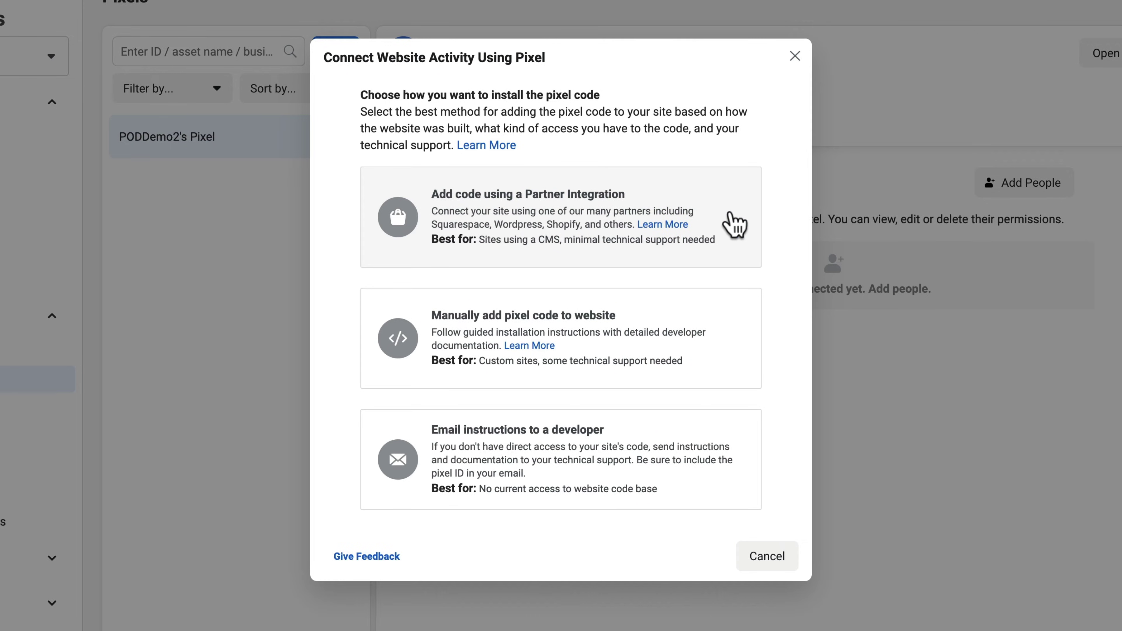
{"action": "left_click", "coordinate": [734, 225]}
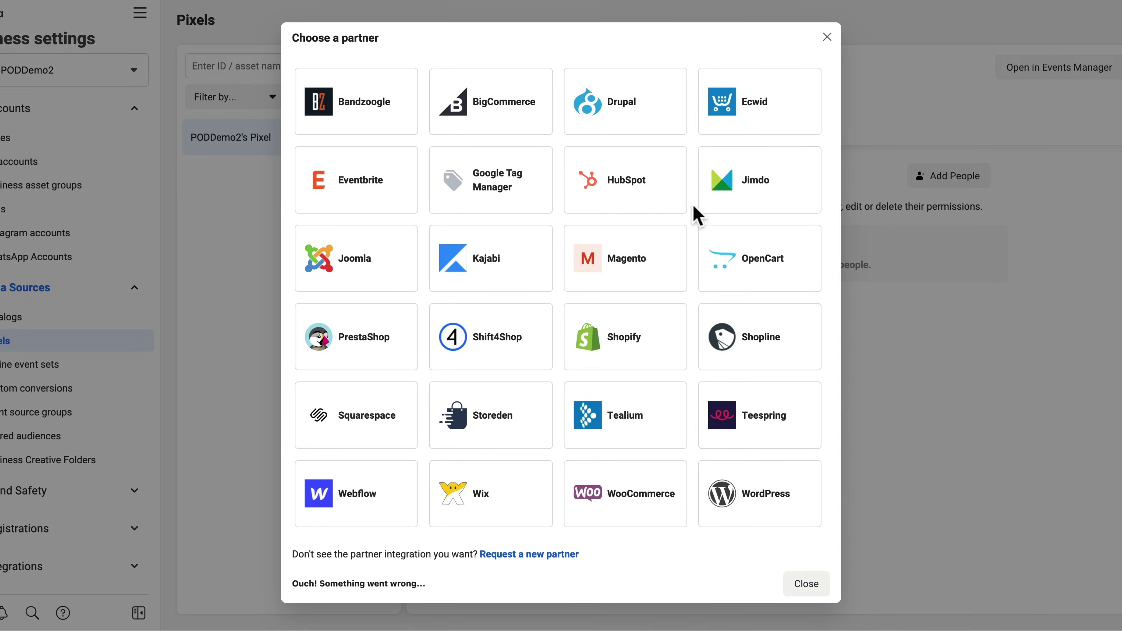
{"action": "left_click", "coordinate": [627, 352]}
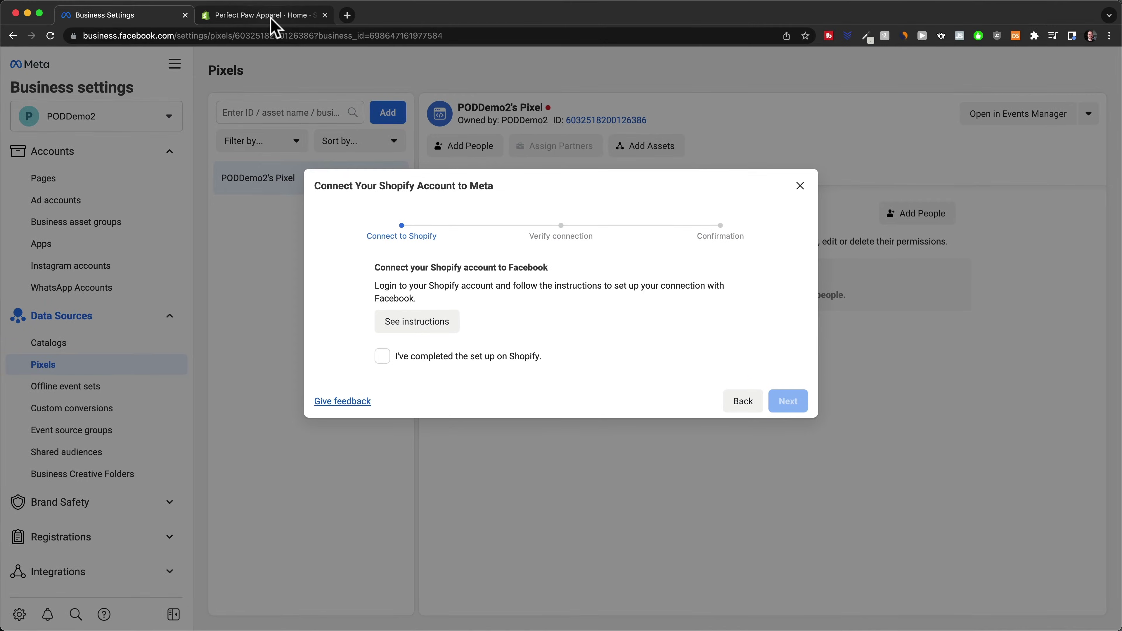
Step: Switch to the Shopify admin and add Facebook as a sales channel through the Facebook Pixel section of the online store preferences
{"action": "left_click", "coordinate": [265, 15]}
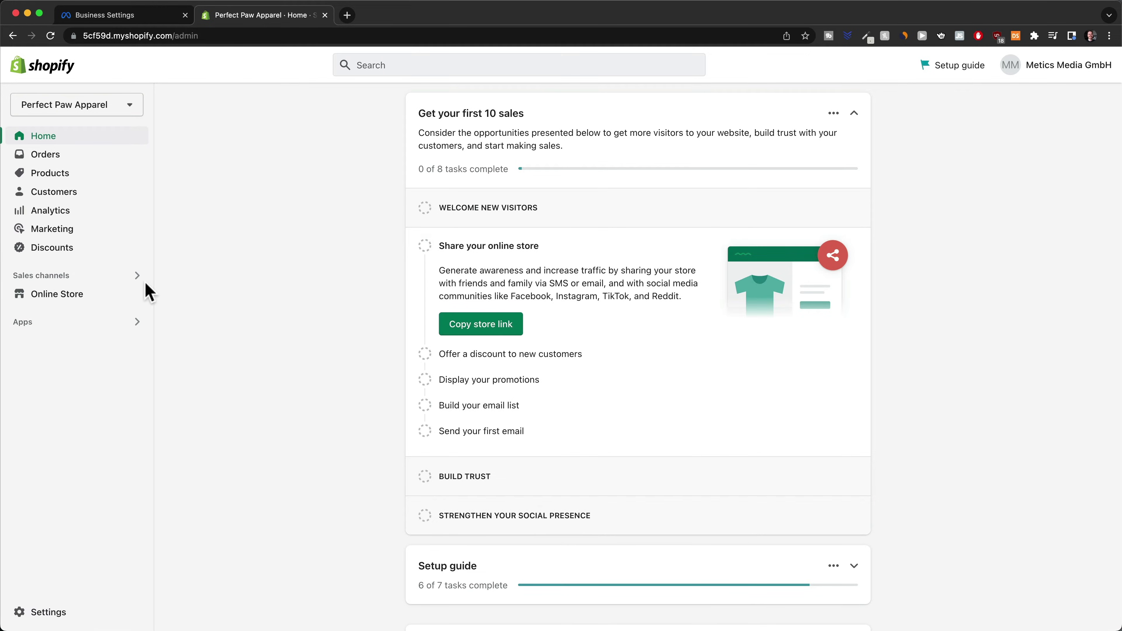
{"action": "left_click", "coordinate": [94, 296]}
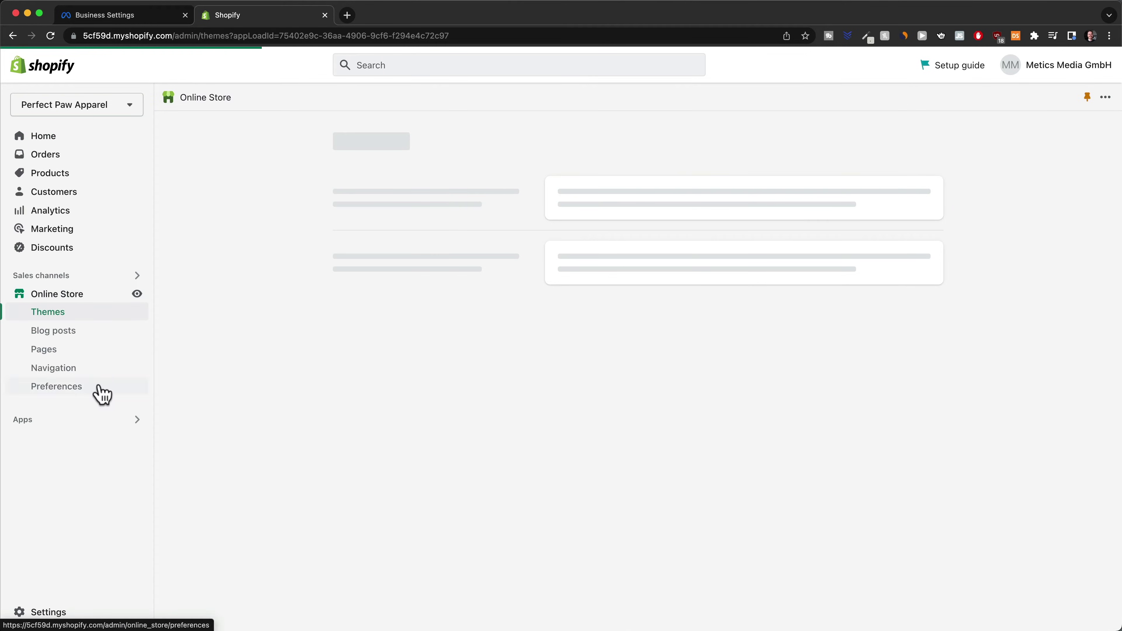
{"action": "left_click", "coordinate": [93, 388]}
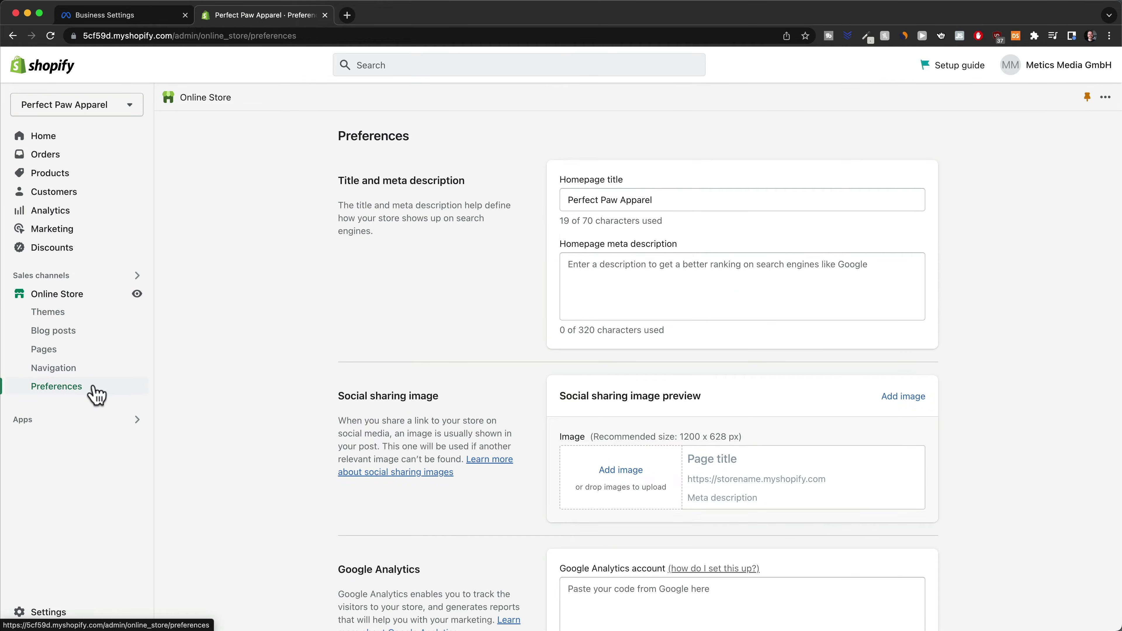
{"action": "scroll", "coordinate": [256, 404], "scroll_direction": "down", "scroll_amount": 10}
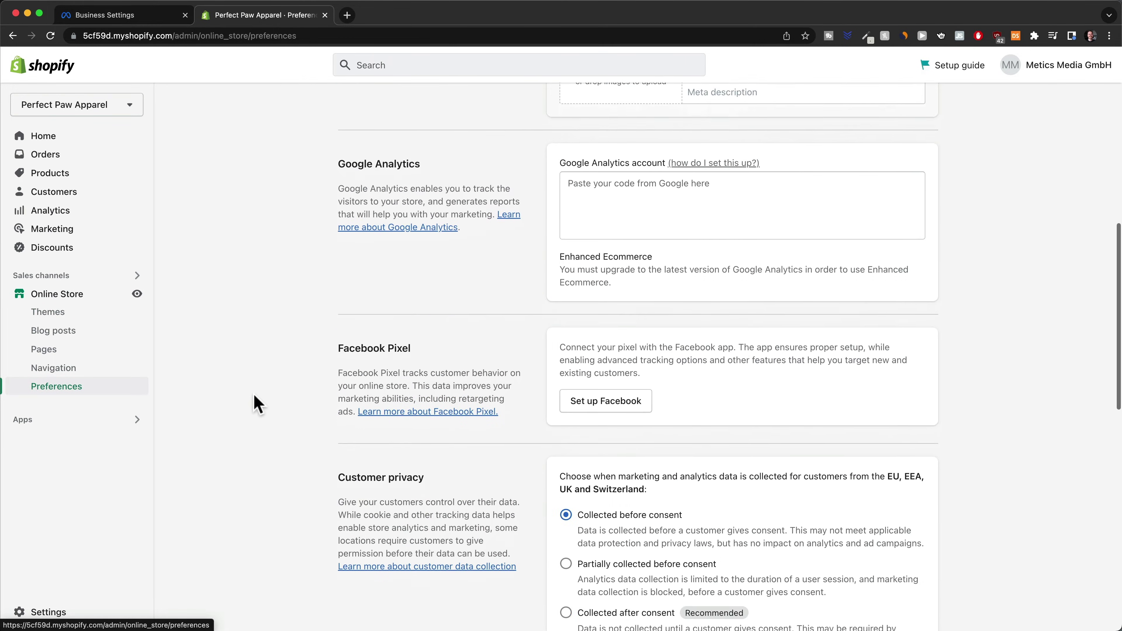
{"action": "scroll", "coordinate": [265, 400], "scroll_direction": "down", "scroll_amount": 3}
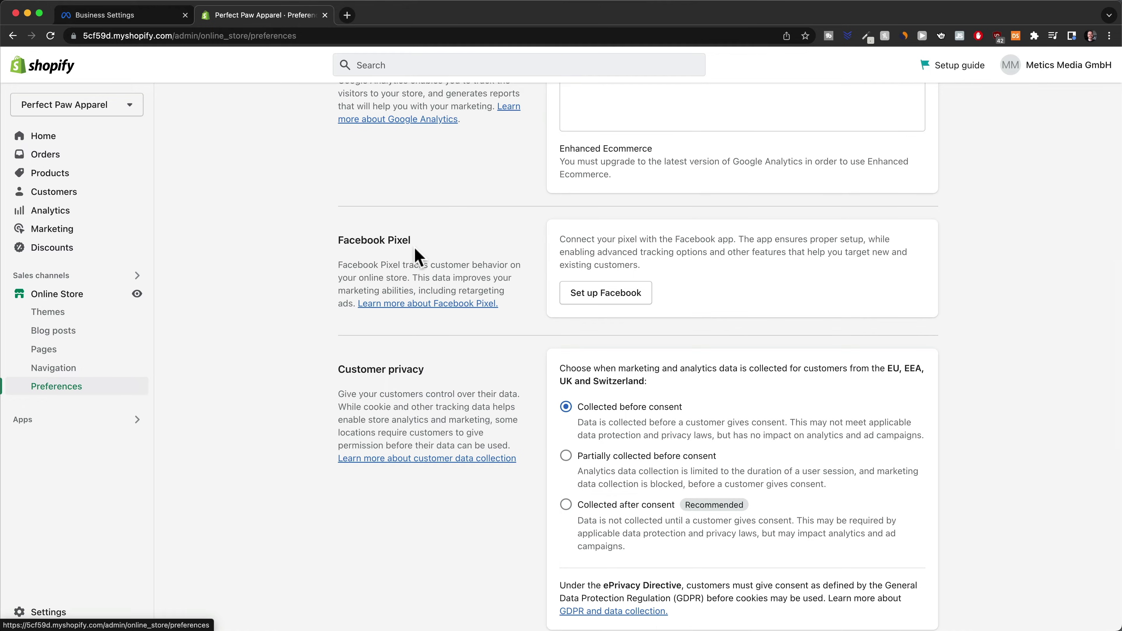
{"action": "left_click", "coordinate": [620, 306]}
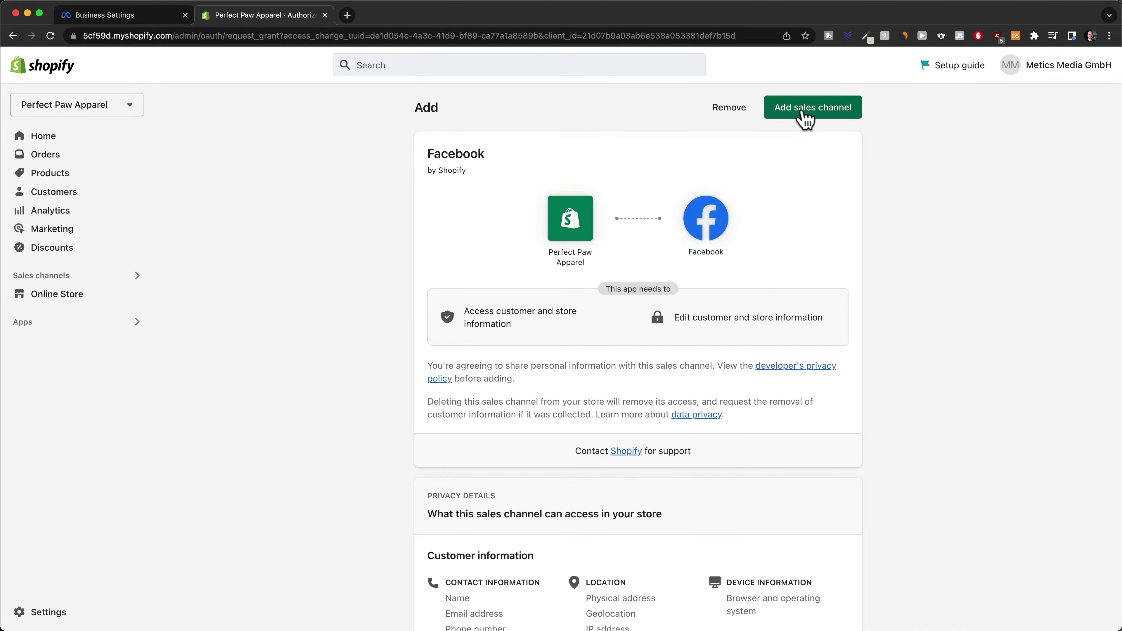
{"action": "left_click", "coordinate": [821, 114]}
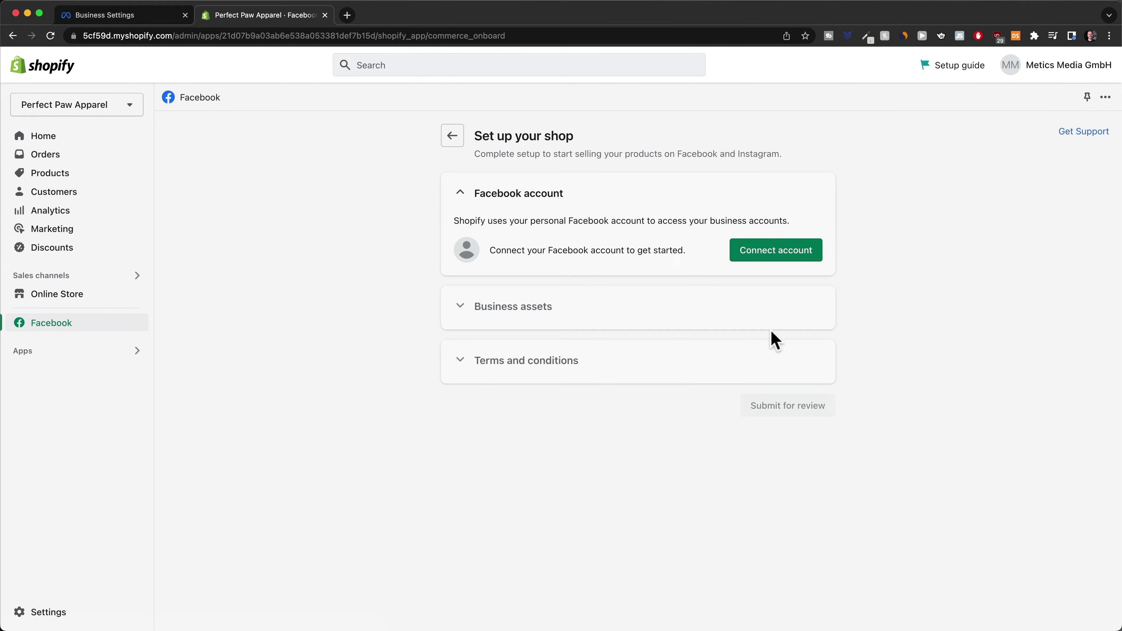
Step: Connect the Facebook account, and link the Perfect Paw Apparel Store page to the PODDemo2 business account
{"action": "left_click", "coordinate": [775, 260]}
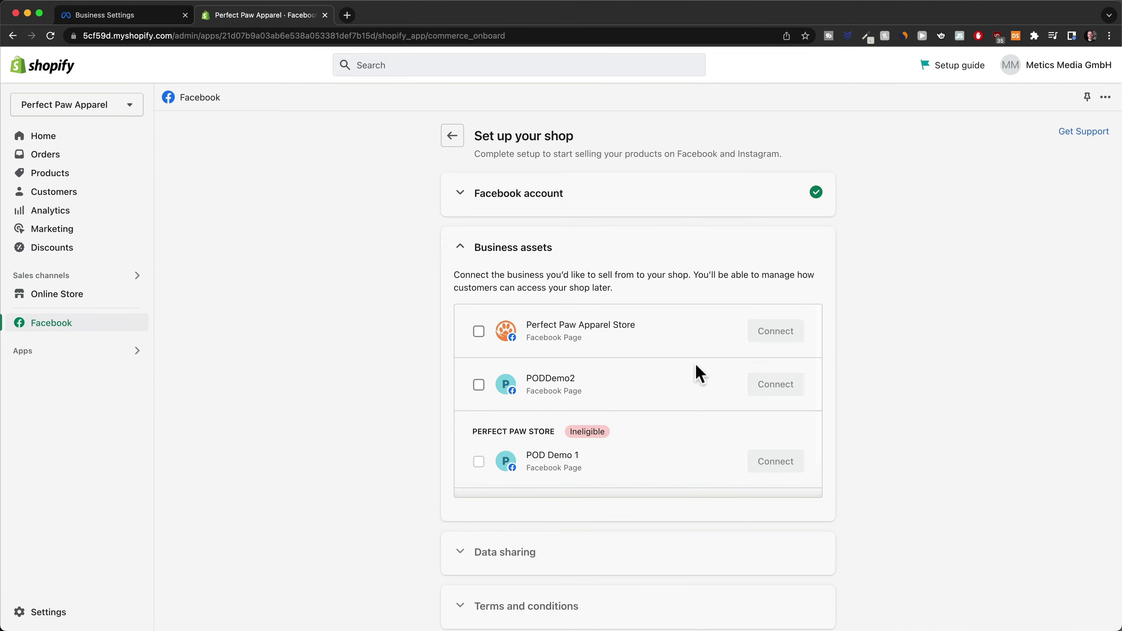
{"action": "left_click", "coordinate": [481, 332]}
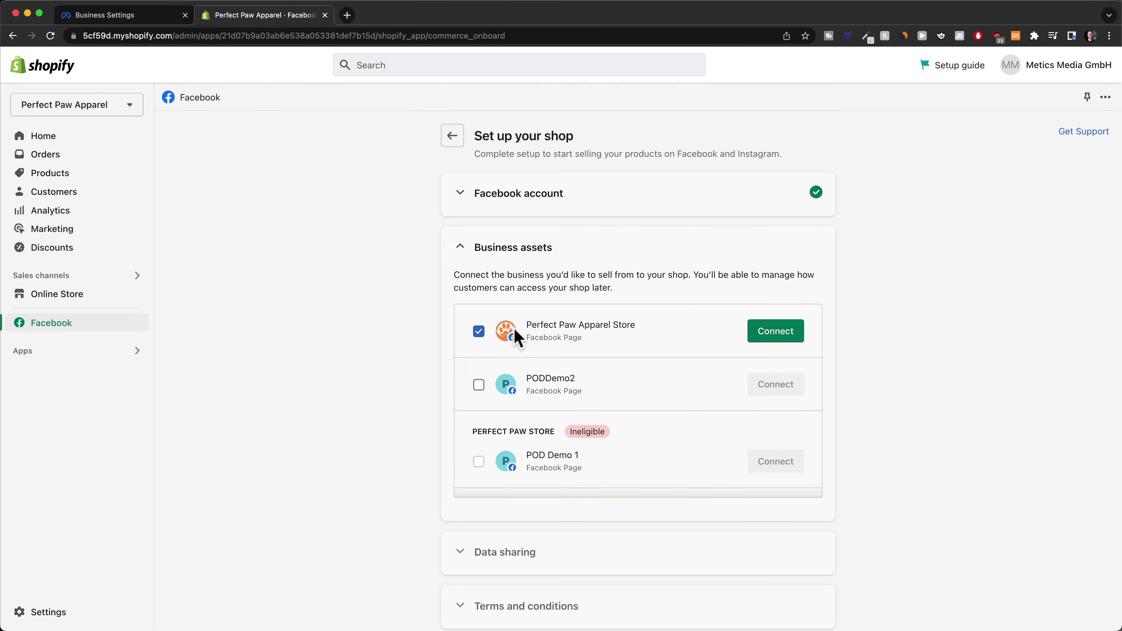
{"action": "left_click", "coordinate": [776, 332]}
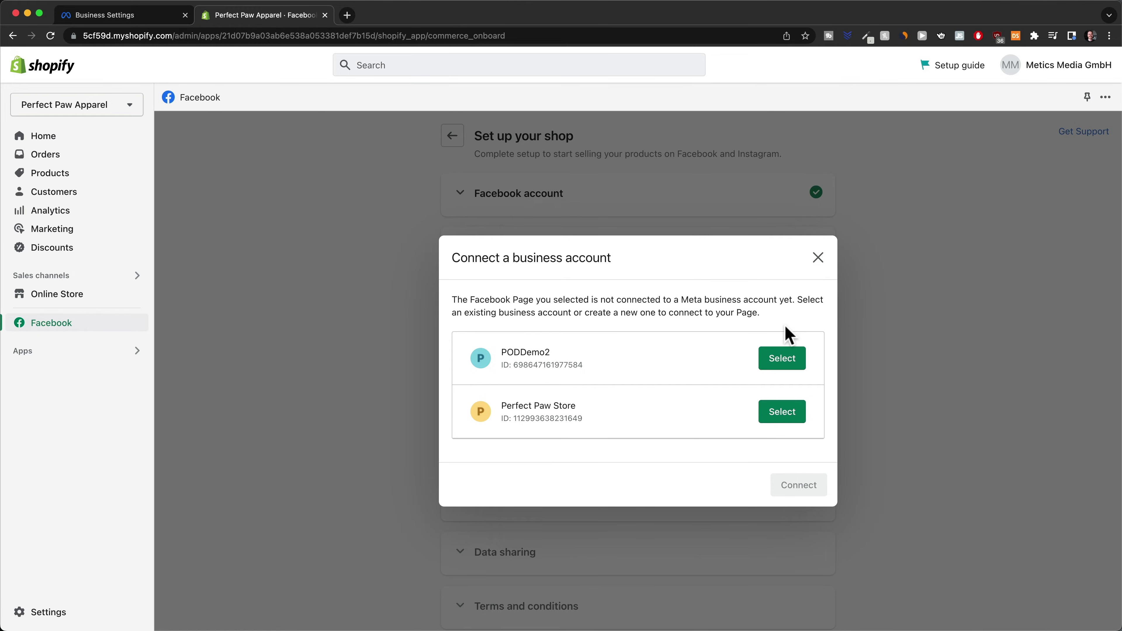
{"action": "left_click", "coordinate": [780, 369]}
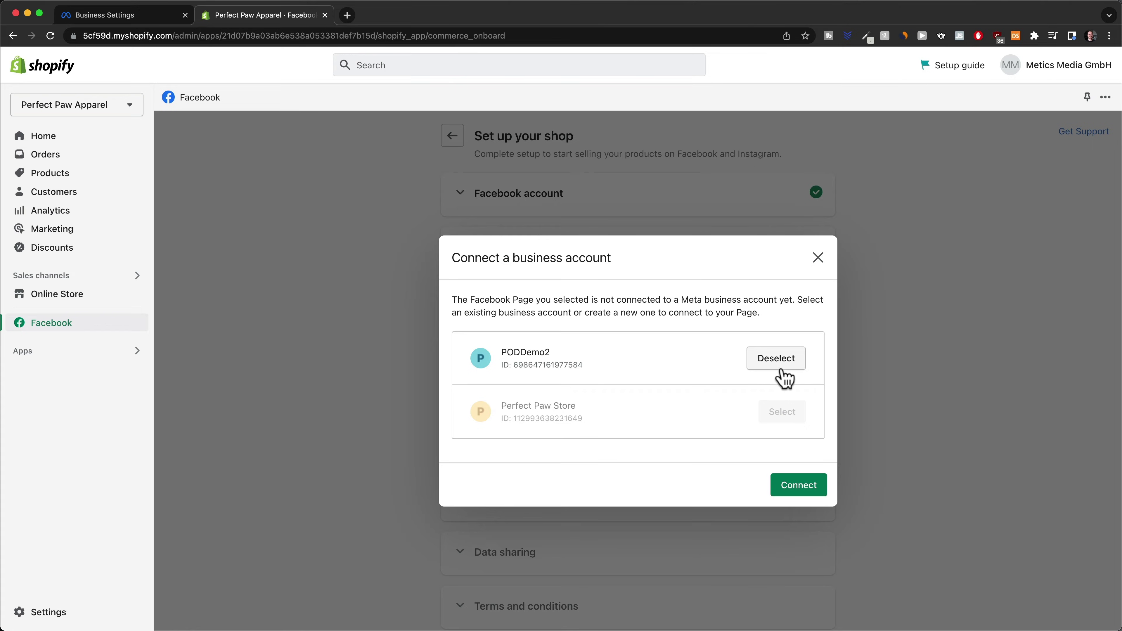
{"action": "left_click", "coordinate": [794, 492]}
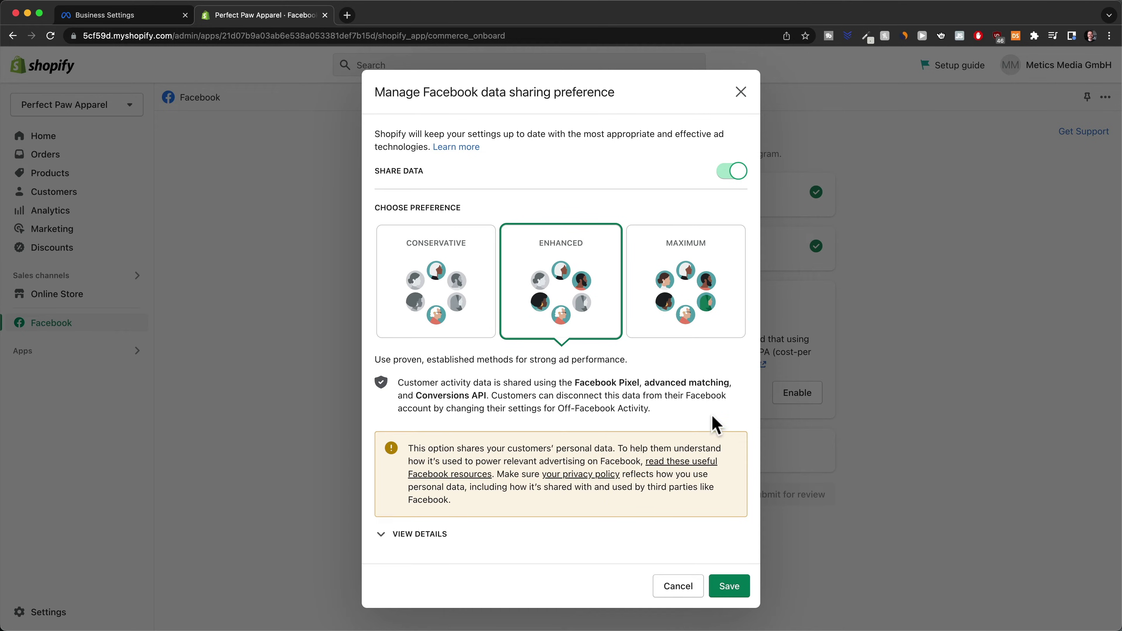
Step: Set the Facebook data sharing preference to Maximum and connect PODDemo2's Pixel to track customer behavior
{"action": "left_click", "coordinate": [709, 300]}
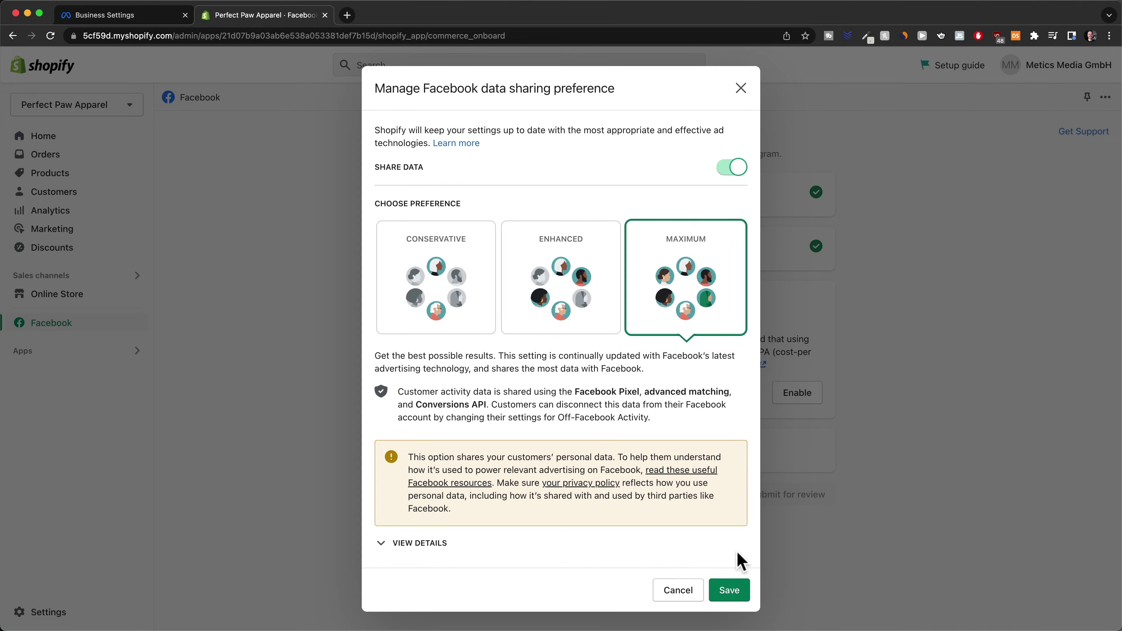
{"action": "left_click", "coordinate": [726, 595]}
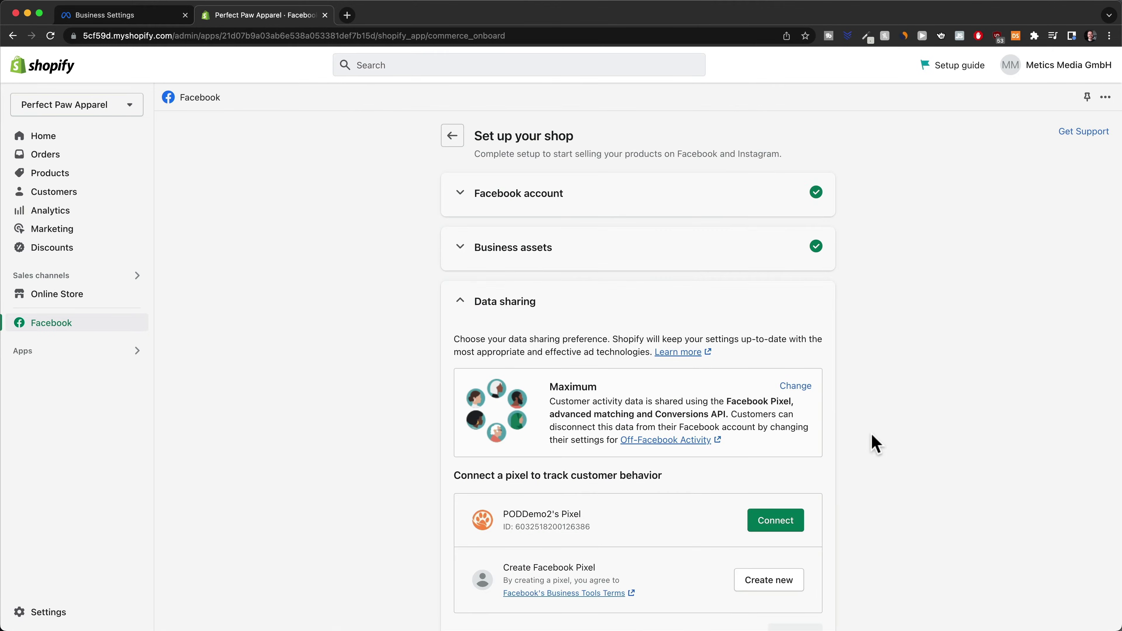
{"action": "scroll", "coordinate": [875, 442], "scroll_direction": "down", "scroll_amount": 3}
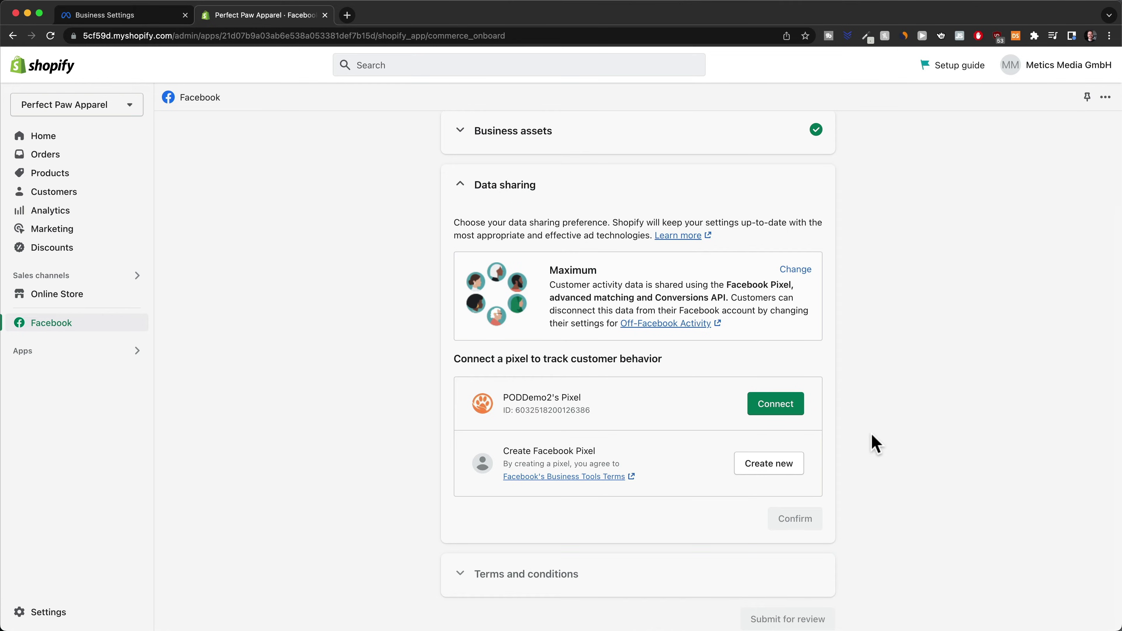
{"action": "left_click", "coordinate": [774, 410]}
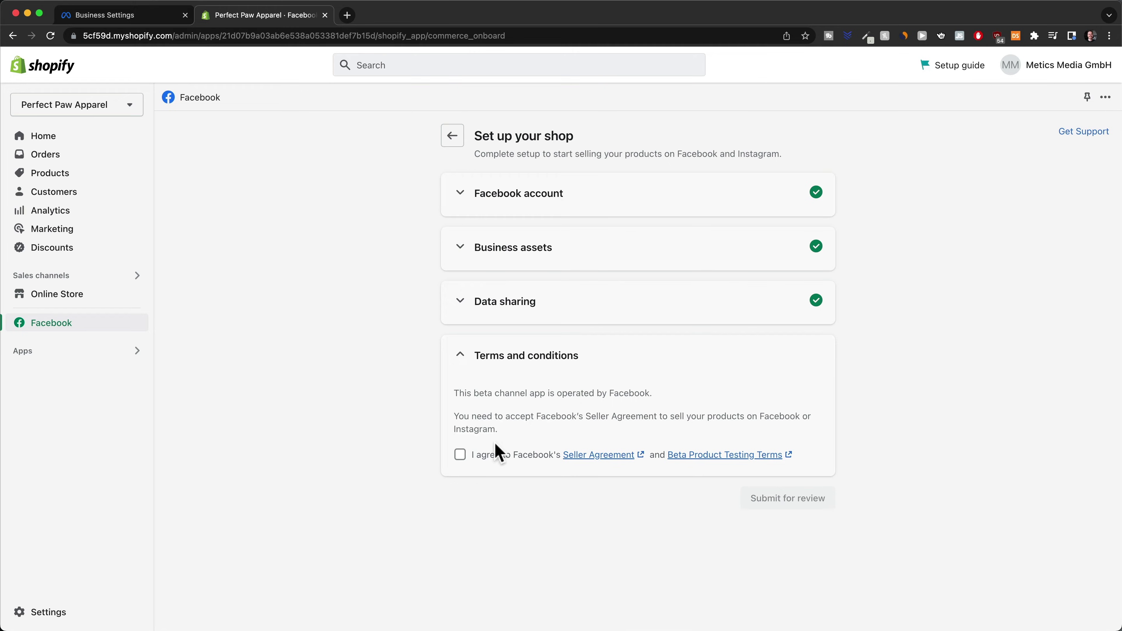
Step: Accept Facebook's Seller Agreement and Beta Product Testing Terms, submit the shop for review and check its status
{"action": "left_click", "coordinate": [460, 457]}
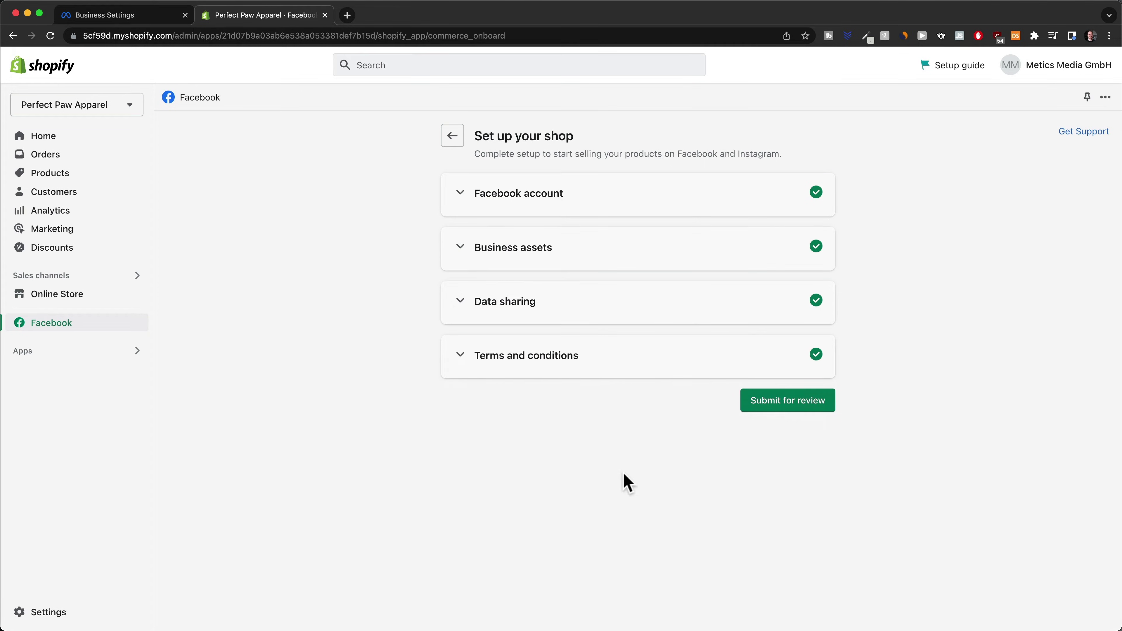
{"action": "left_click", "coordinate": [785, 409]}
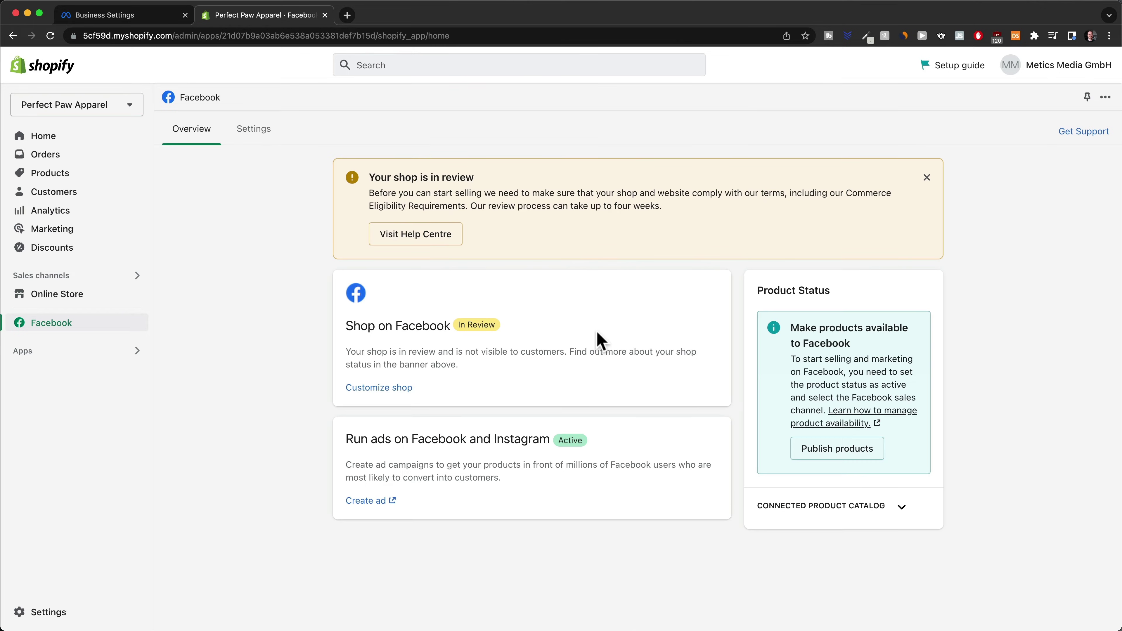
{"action": "left_click_drag", "start_coordinate": [368, 177], "coordinate": [506, 178]}
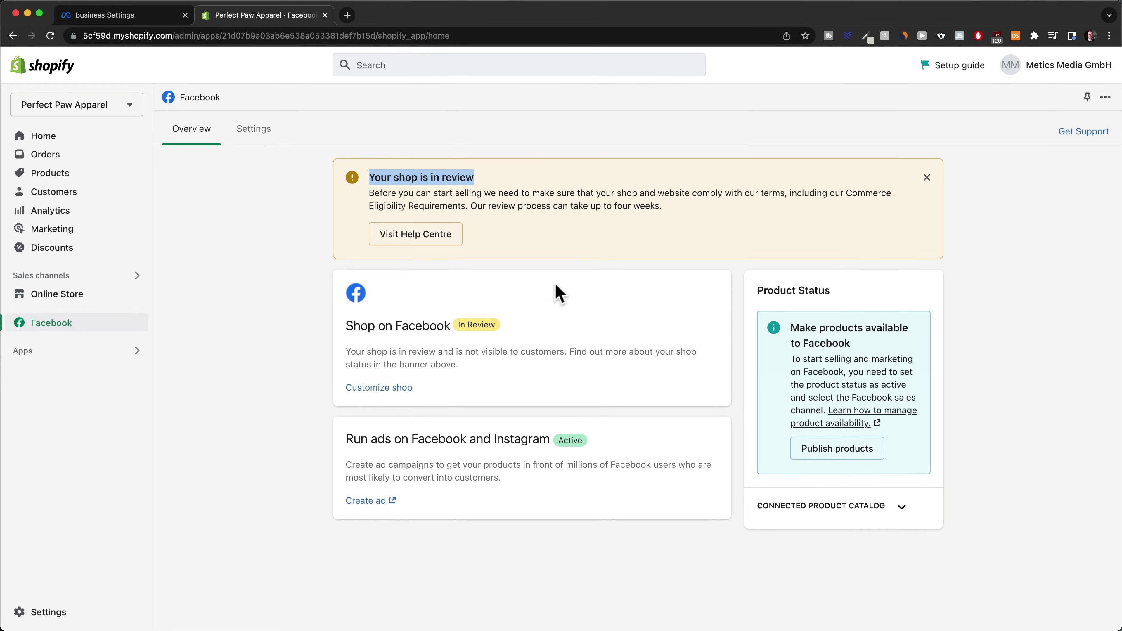
{"action": "left_click_drag", "start_coordinate": [343, 326], "coordinate": [512, 324]}
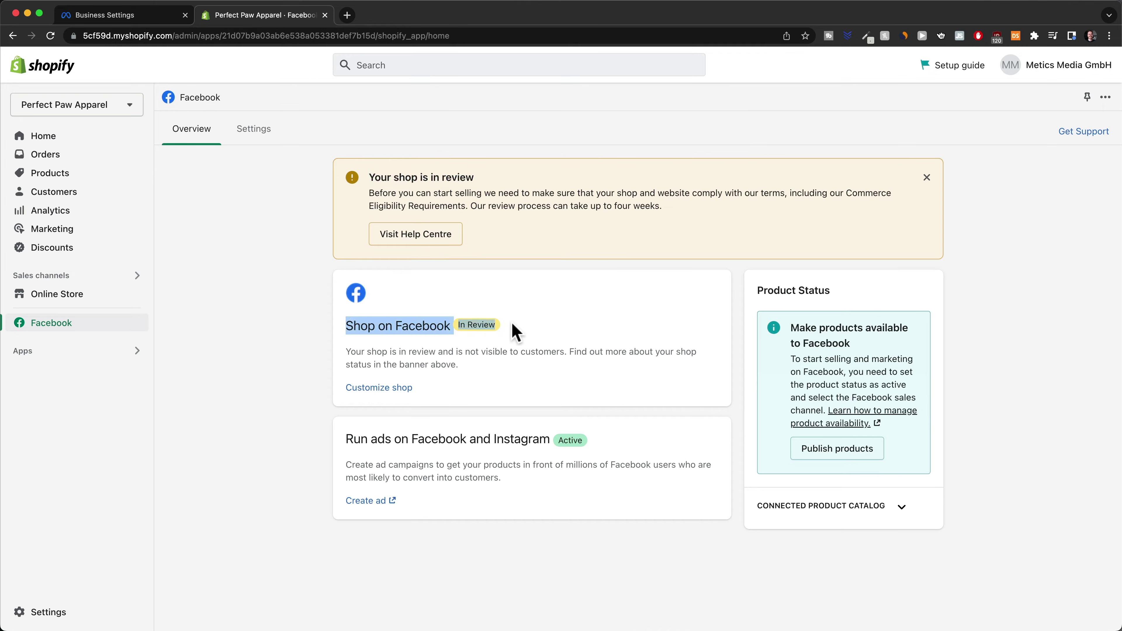
{"action": "left_click", "coordinate": [541, 325]}
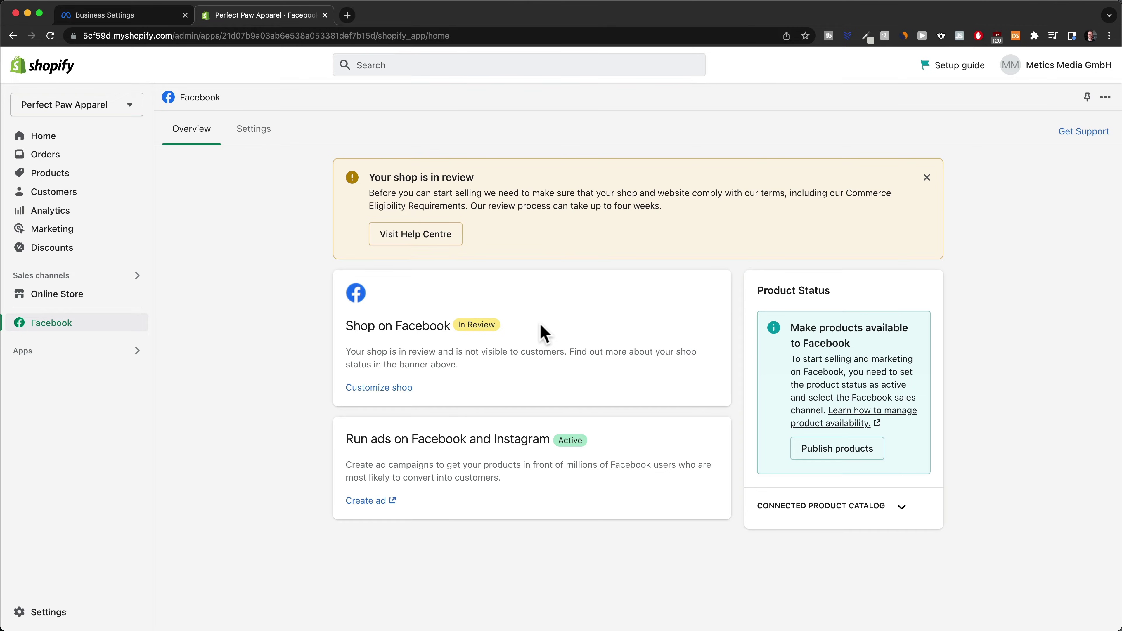
{"action": "left_click_drag", "start_coordinate": [348, 435], "coordinate": [644, 447]}
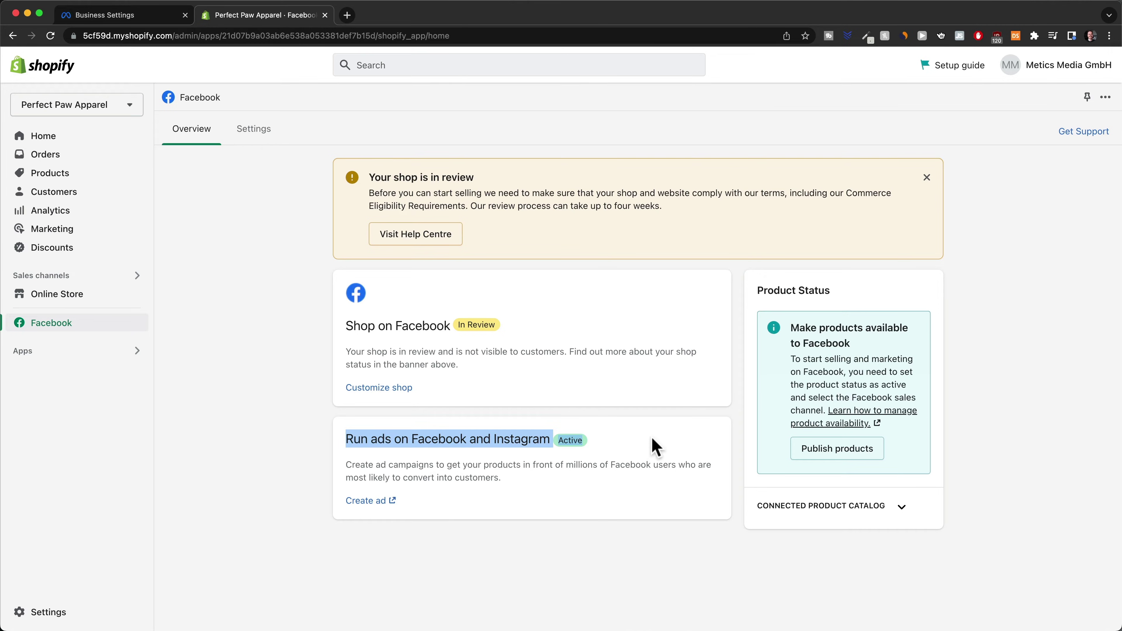
{"action": "left_click", "coordinate": [655, 446]}
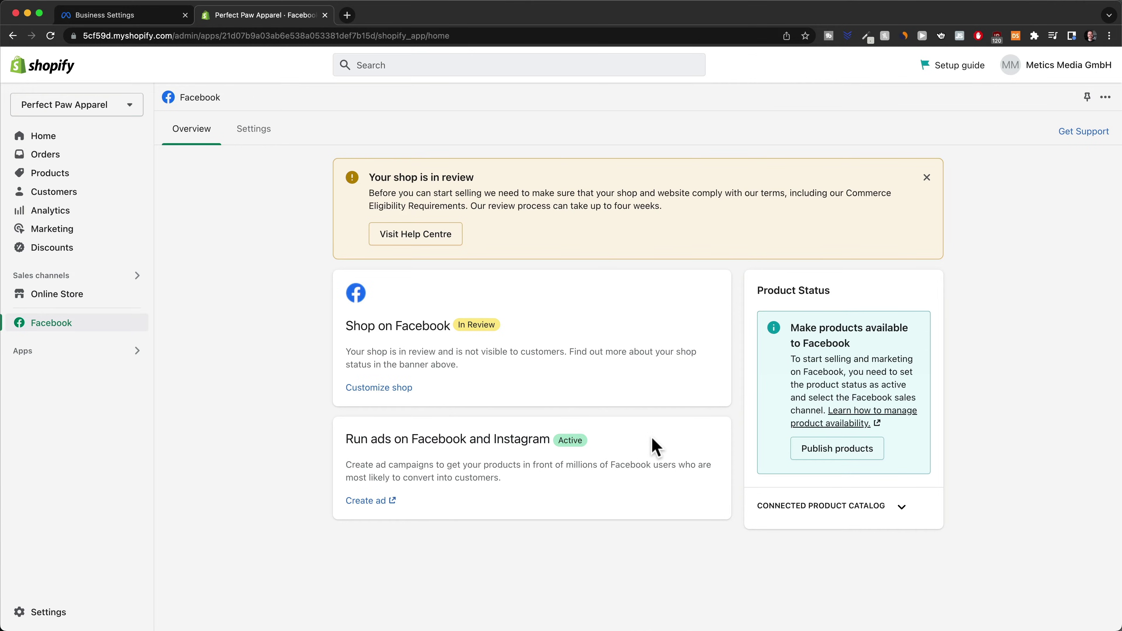
Step: Return to Meta Business Settings, mark the Shopify setup as completed and proceed to verifying the connection
{"action": "key", "text": "ctrl+shift+Tab"}
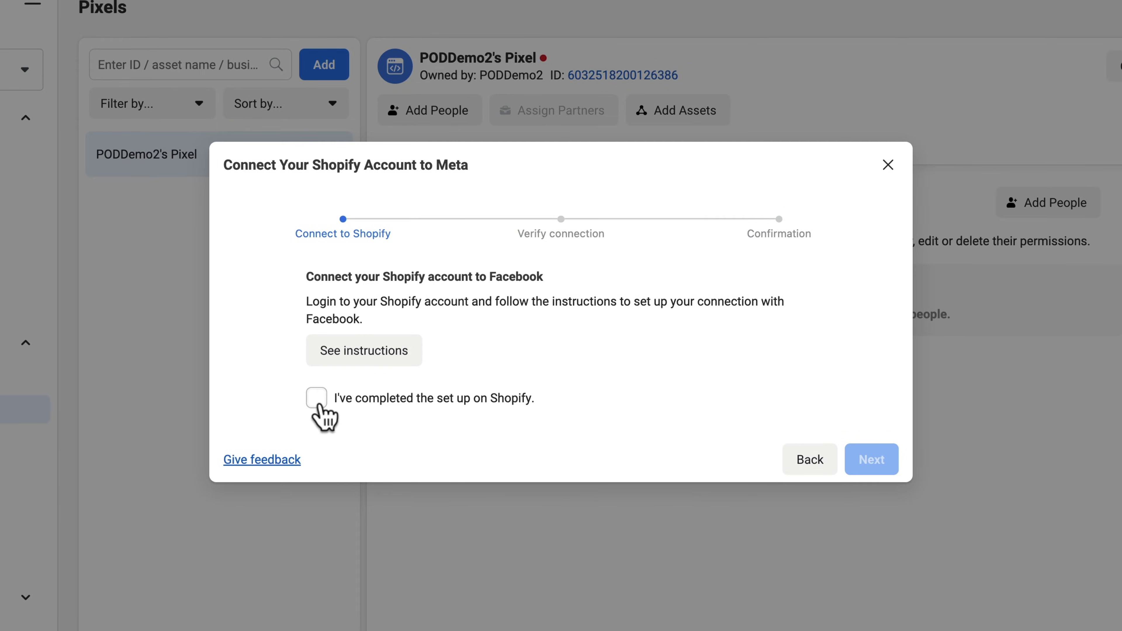
{"action": "left_click", "coordinate": [319, 403]}
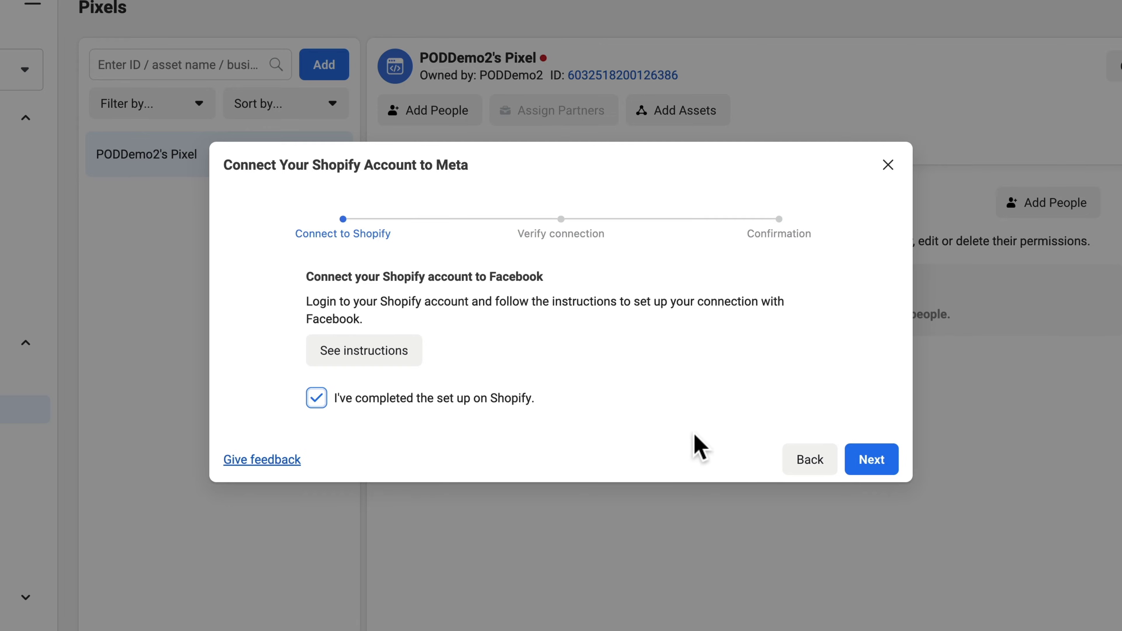
{"action": "left_click", "coordinate": [895, 473]}
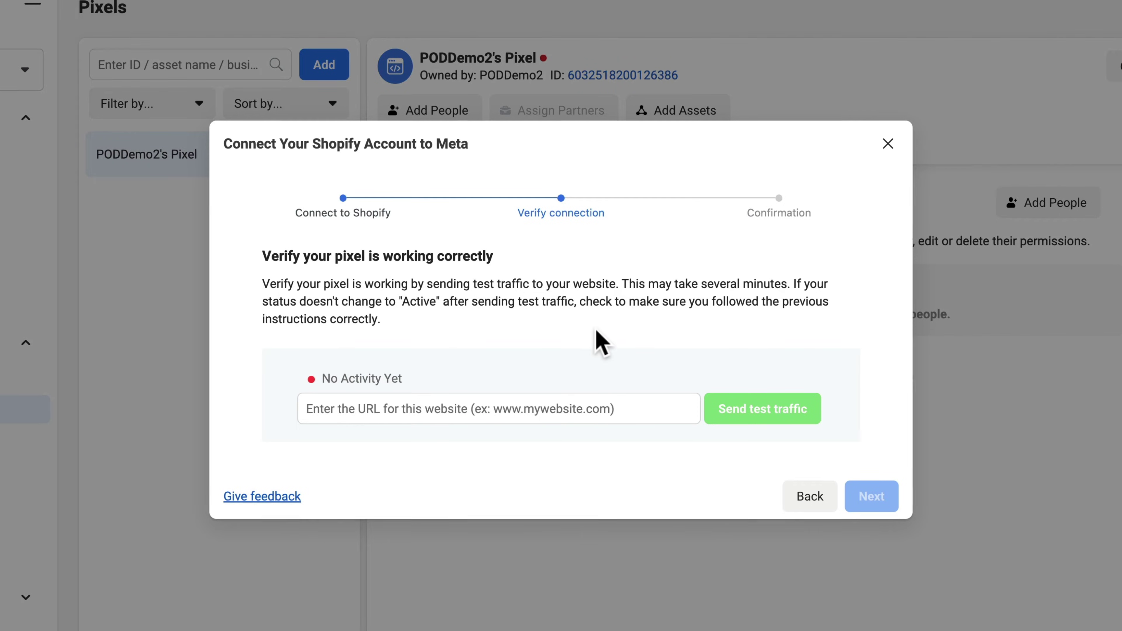
{"action": "left_click", "coordinate": [266, 15]}
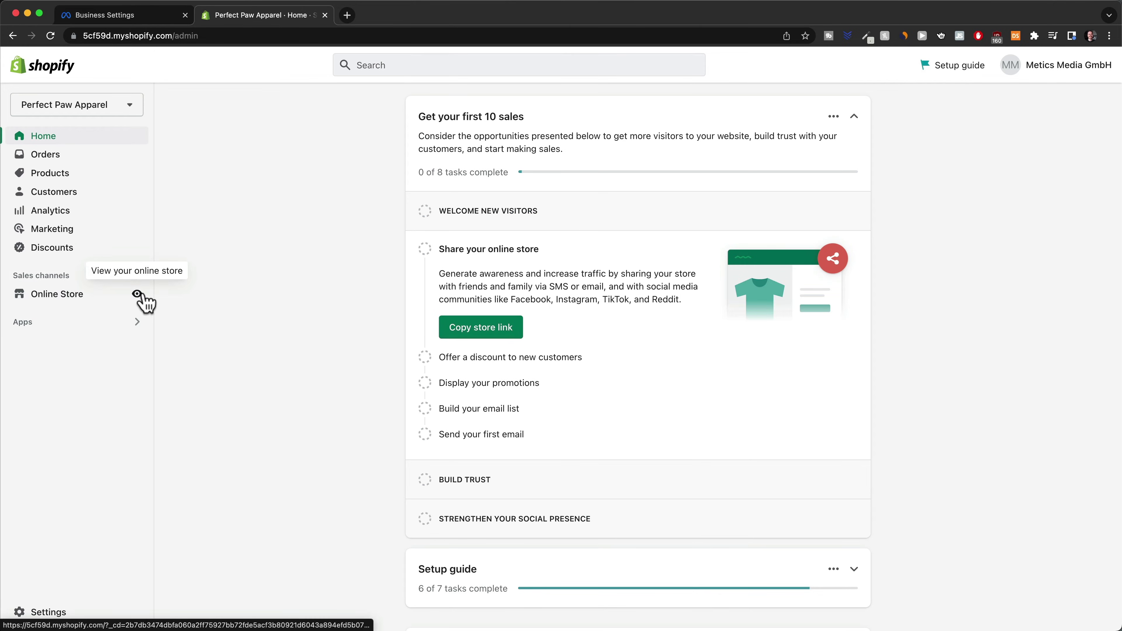
{"action": "left_click", "coordinate": [138, 294]}
{"action": "left_click", "coordinate": [203, 35]}
{"action": "key", "text": "super+c"}
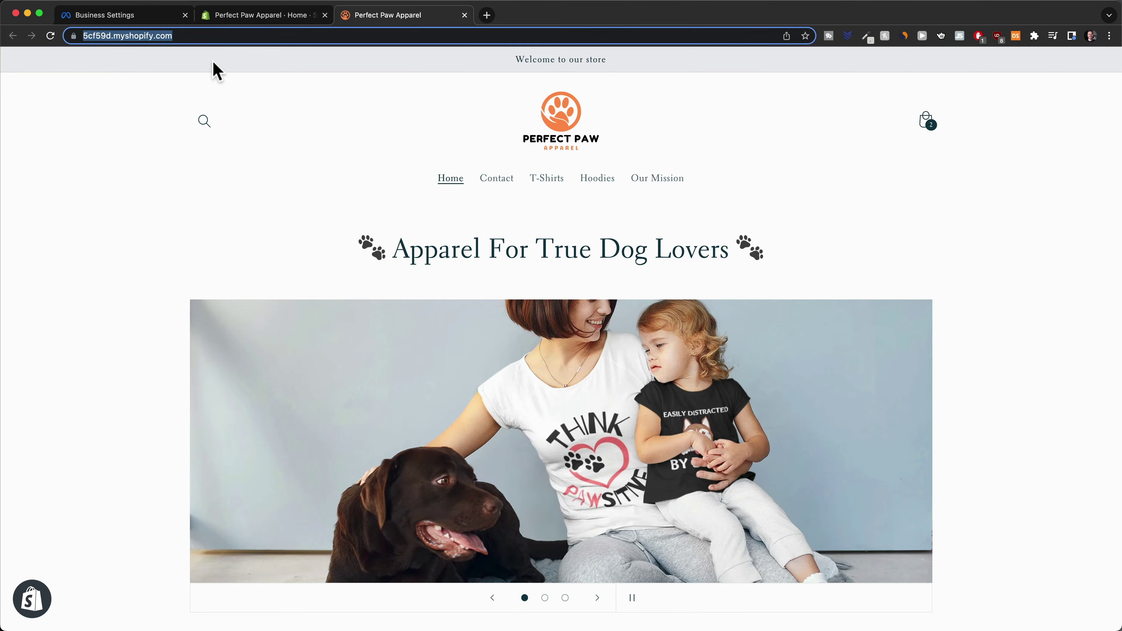
{"action": "left_click", "coordinate": [133, 15]}
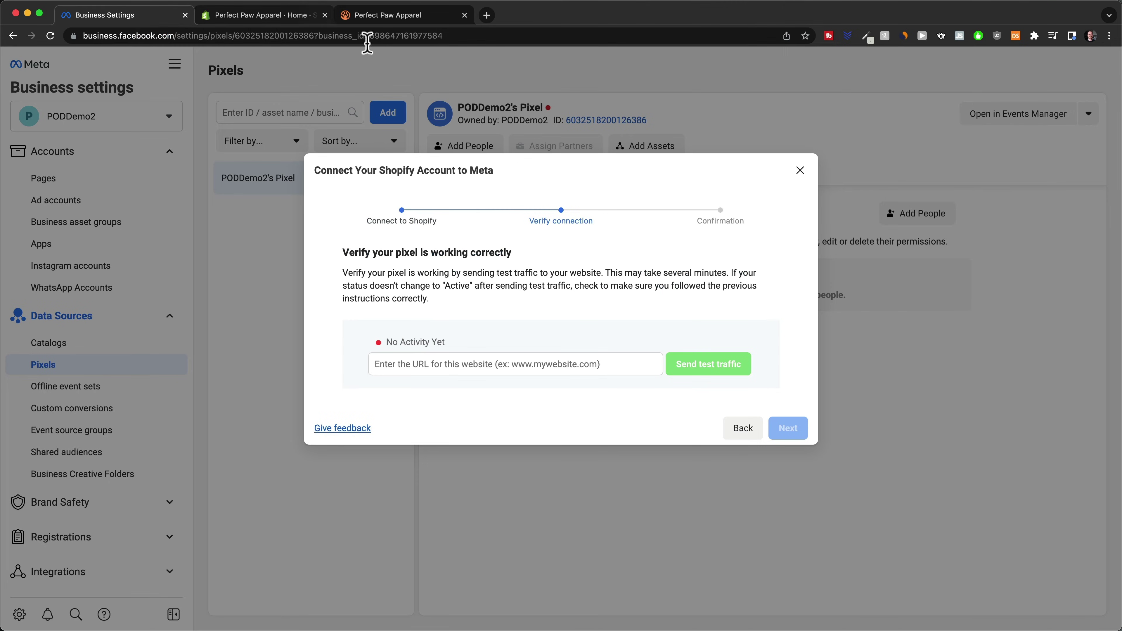
{"action": "left_click", "coordinate": [438, 367]}
{"action": "key", "text": "super+v"}
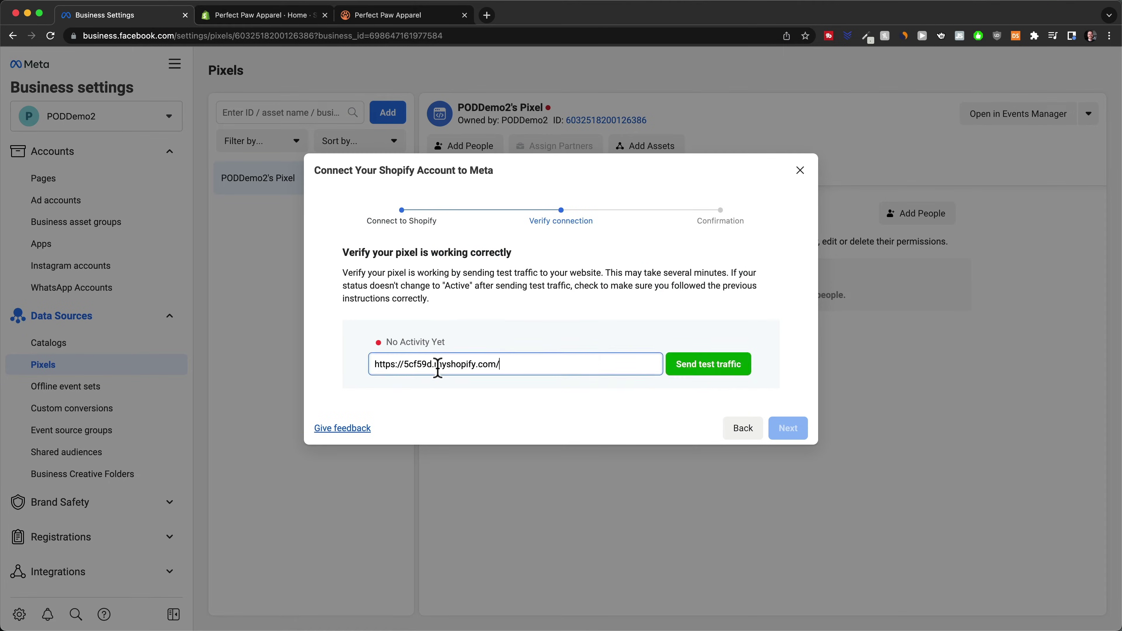
{"action": "left_click", "coordinate": [709, 365]}
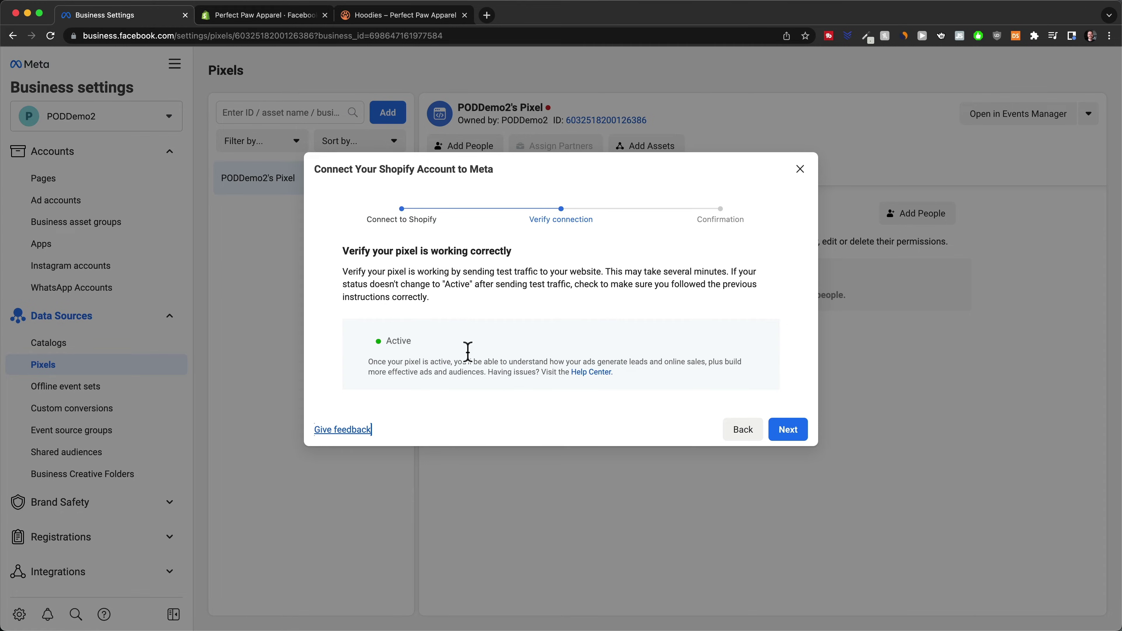
Step: Check the pixel's activity status, then complete and finish the Shopify connection setup
{"action": "left_click_drag", "start_coordinate": [384, 340], "coordinate": [452, 350]}
{"action": "left_click", "coordinate": [468, 344]}
{"action": "left_click", "coordinate": [798, 432]}
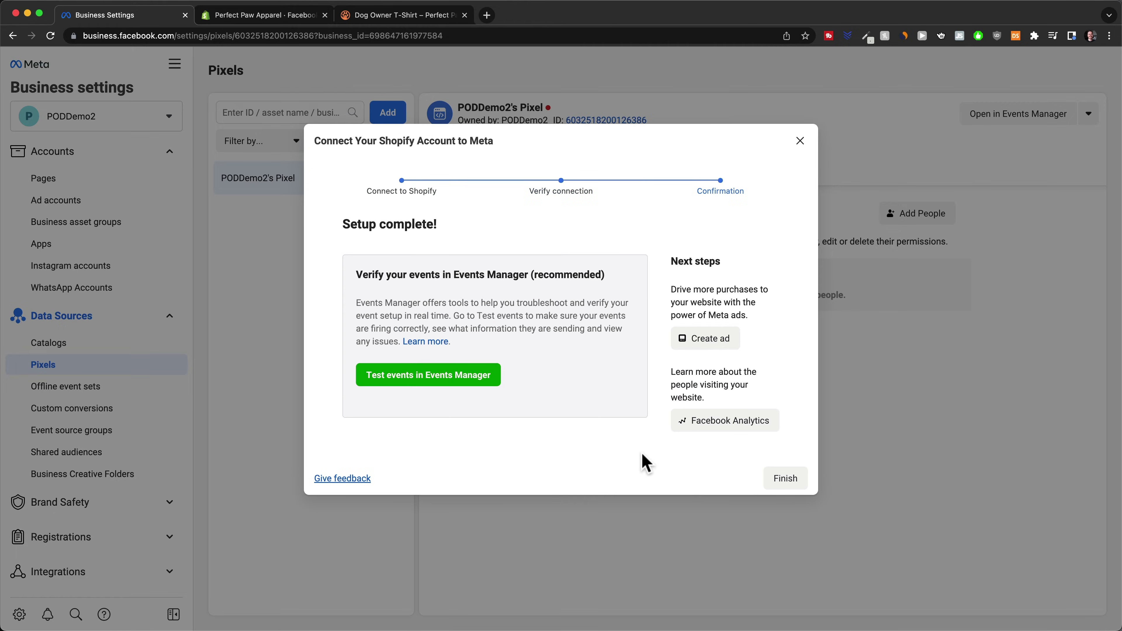
{"action": "left_click", "coordinate": [790, 485]}
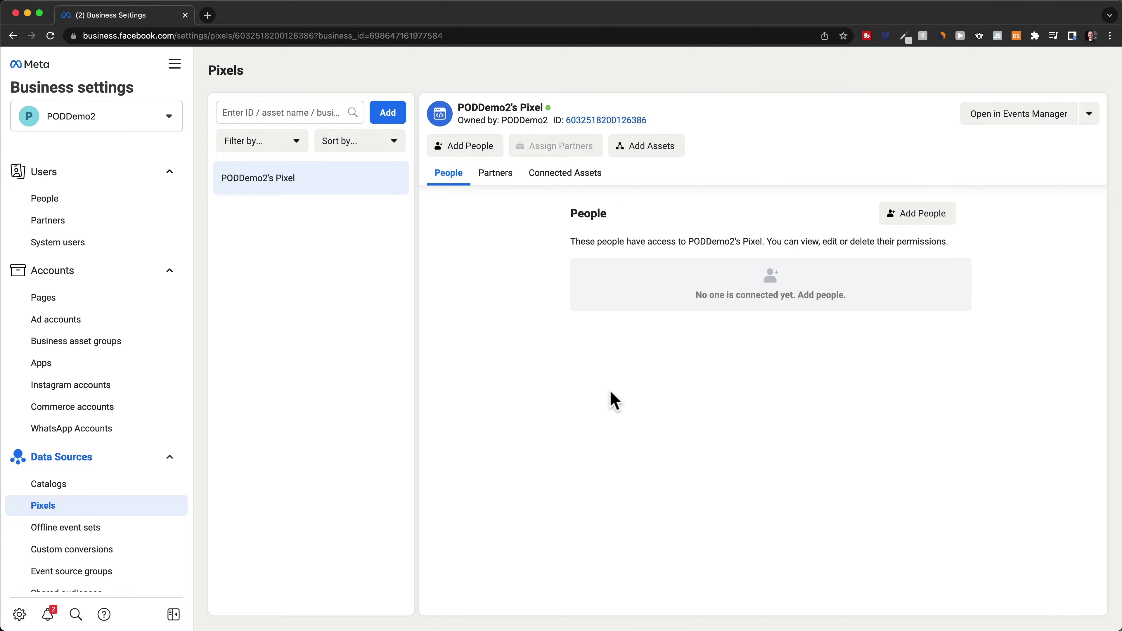
Step: Give the listed person full control of PODDemo2's Pixel by assigning the Manage Pixel permission
{"action": "left_click", "coordinate": [479, 151]}
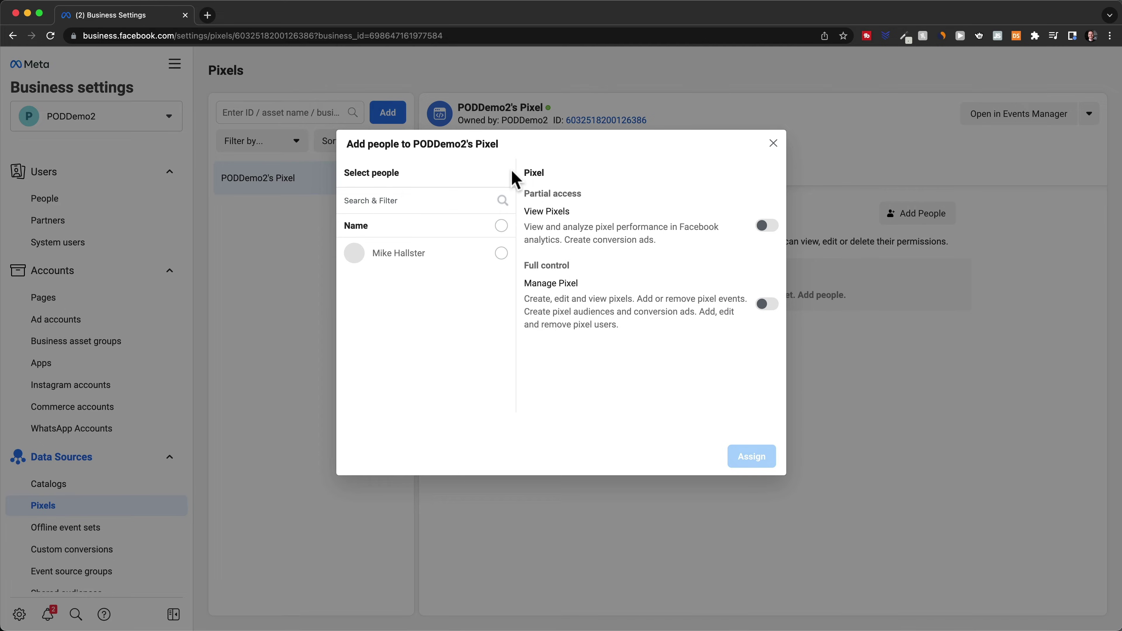
{"action": "left_click", "coordinate": [501, 253]}
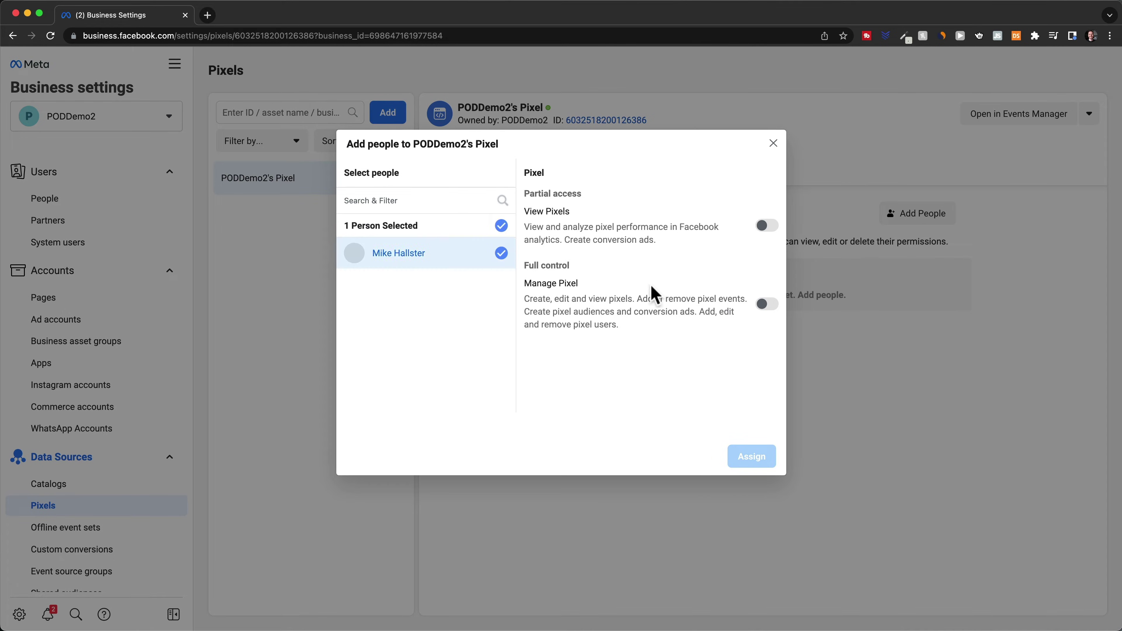
{"action": "left_click", "coordinate": [767, 304]}
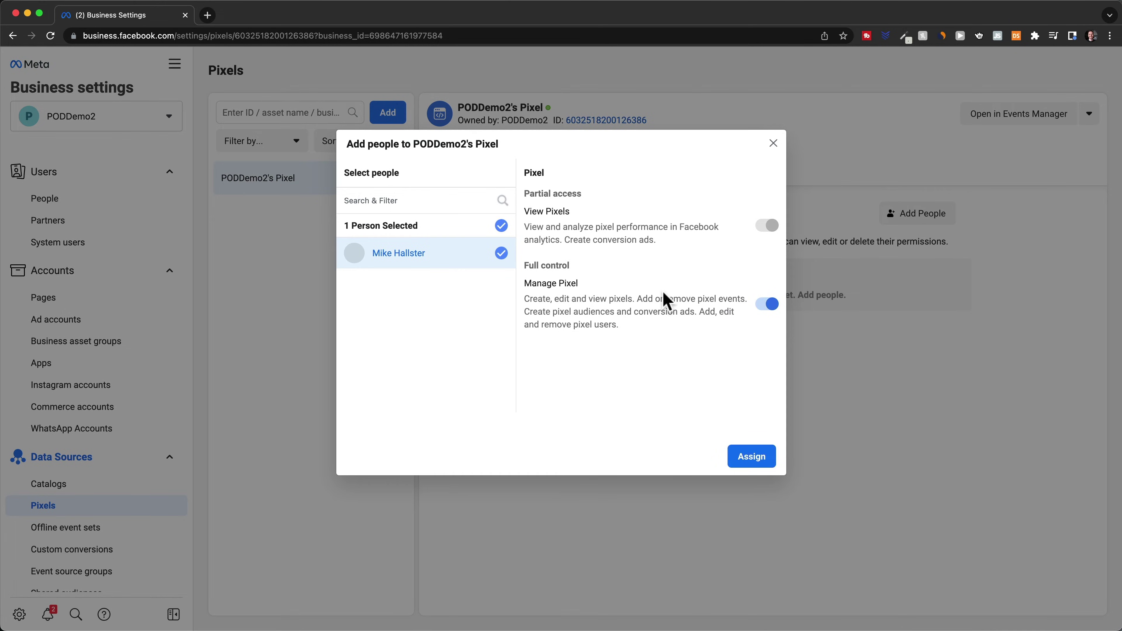
{"action": "left_click", "coordinate": [757, 459]}
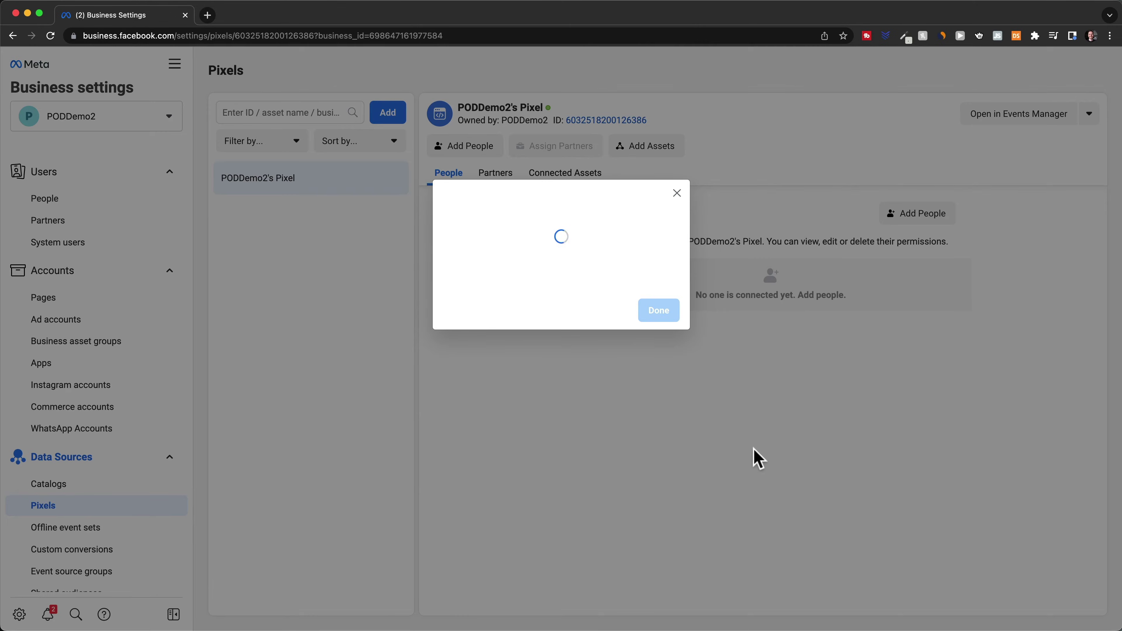
{"action": "left_click", "coordinate": [667, 293]}
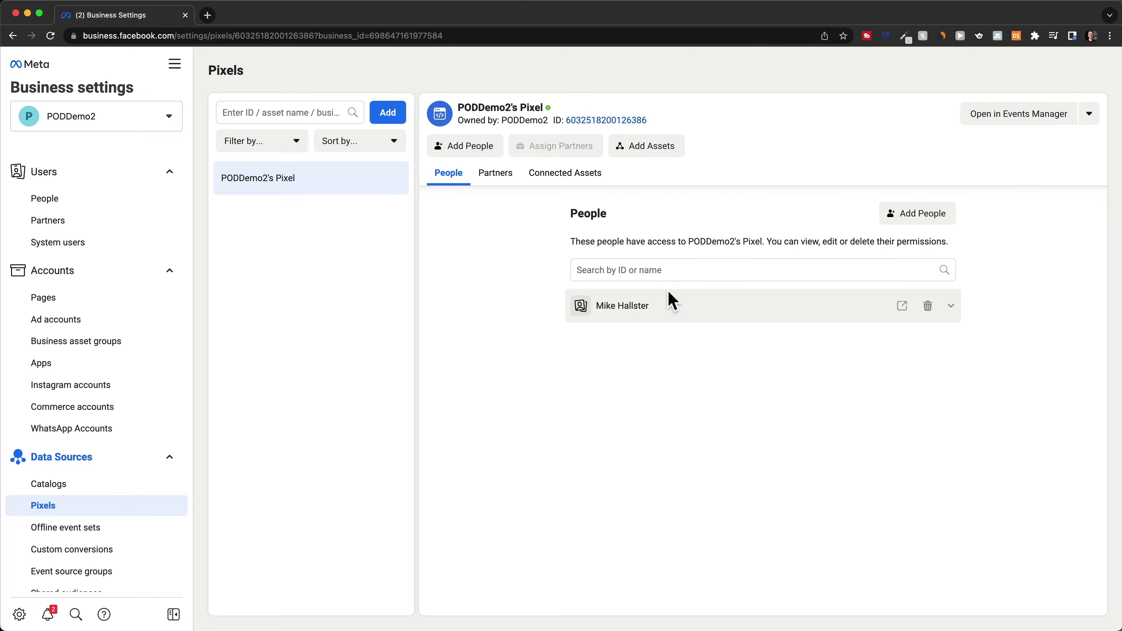
Step: Add the ad account POD Store 2 as a connected asset of PODDemo2's Pixel
{"action": "left_click", "coordinate": [657, 157]}
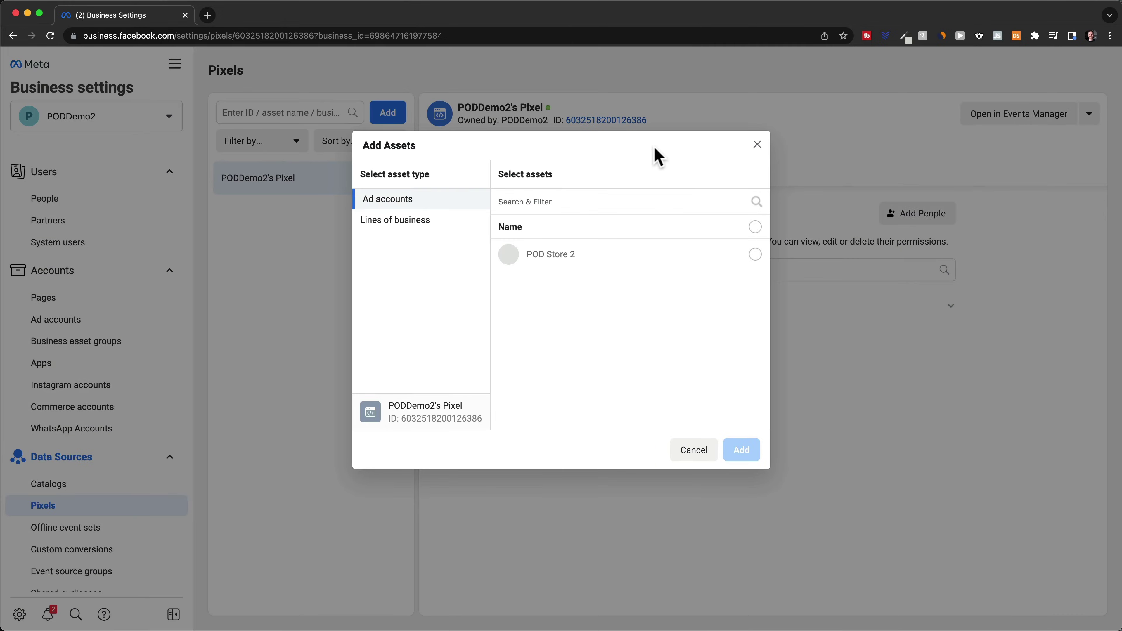
{"action": "left_click", "coordinate": [755, 254]}
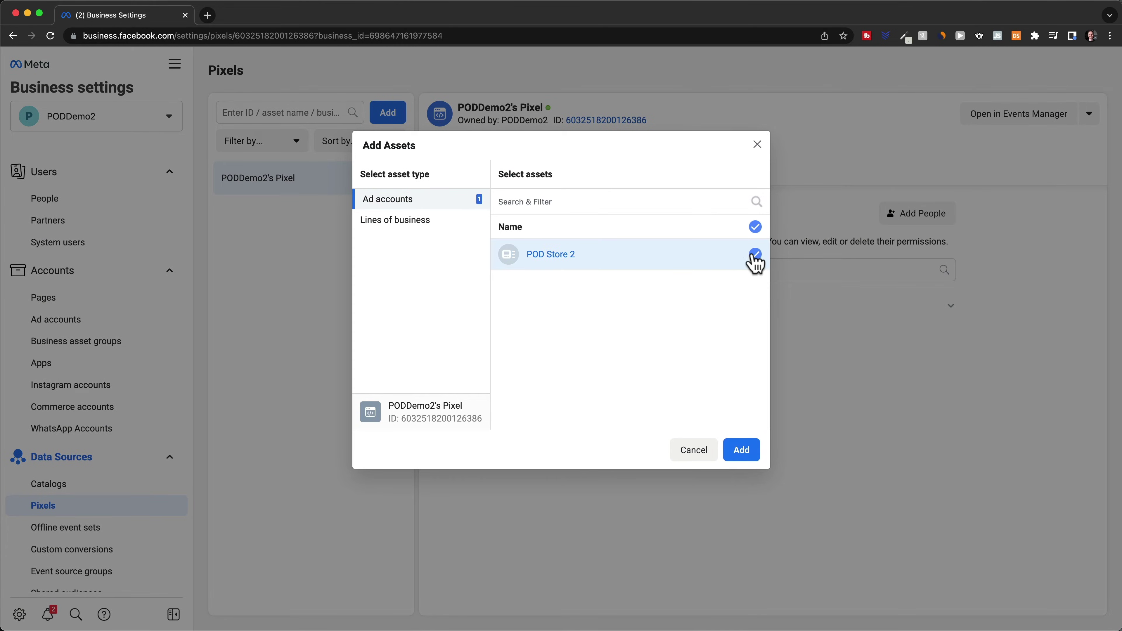
{"action": "left_click", "coordinate": [742, 451]}
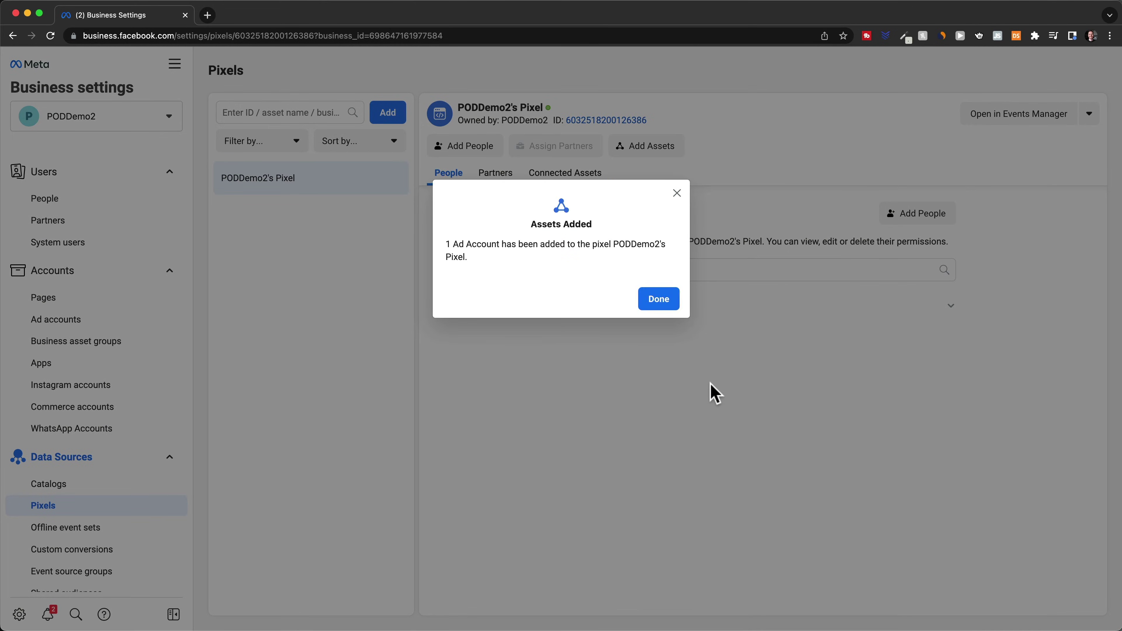
{"action": "left_click", "coordinate": [659, 301]}
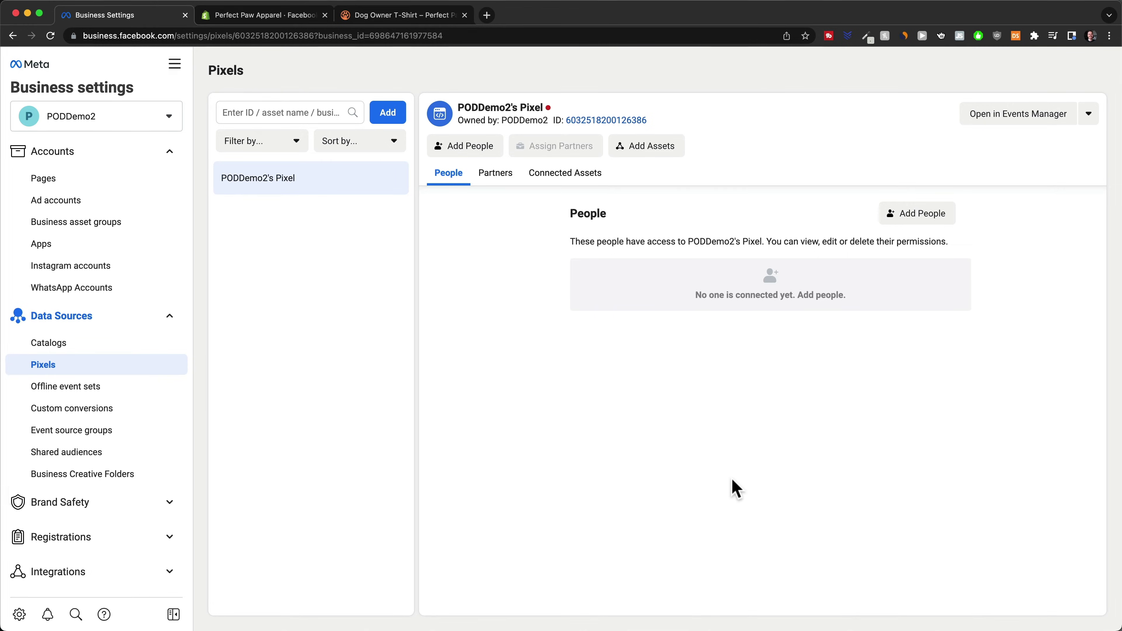
Step: Create a new domain, perfectpawapparel.com, in the business's Brand Safety domains
{"action": "left_click", "coordinate": [170, 502]}
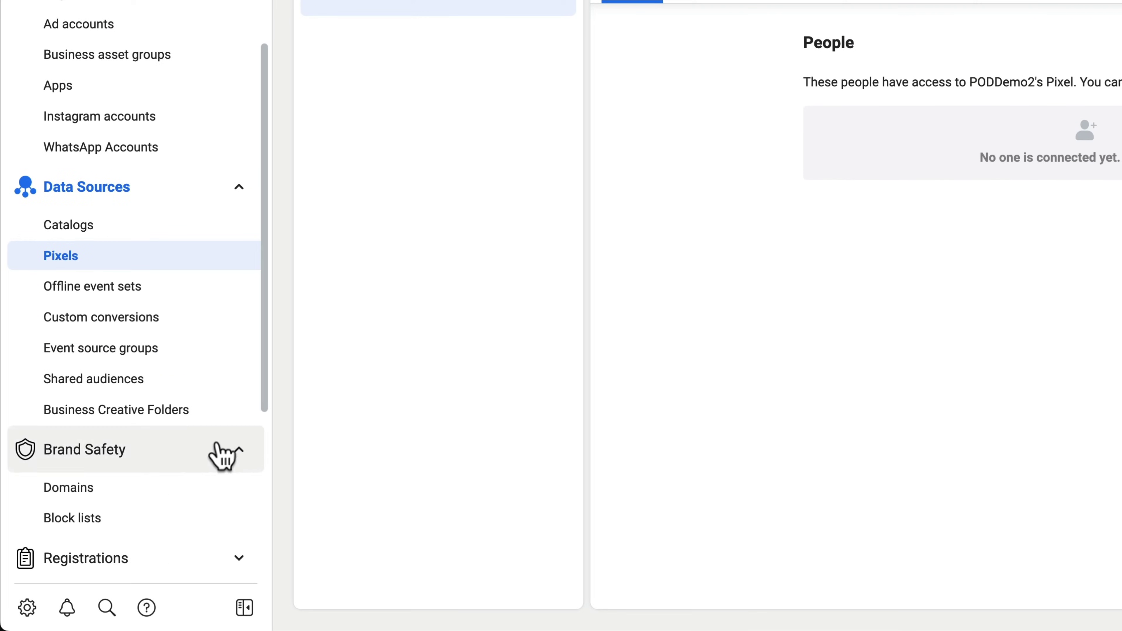
{"action": "left_click", "coordinate": [154, 488]}
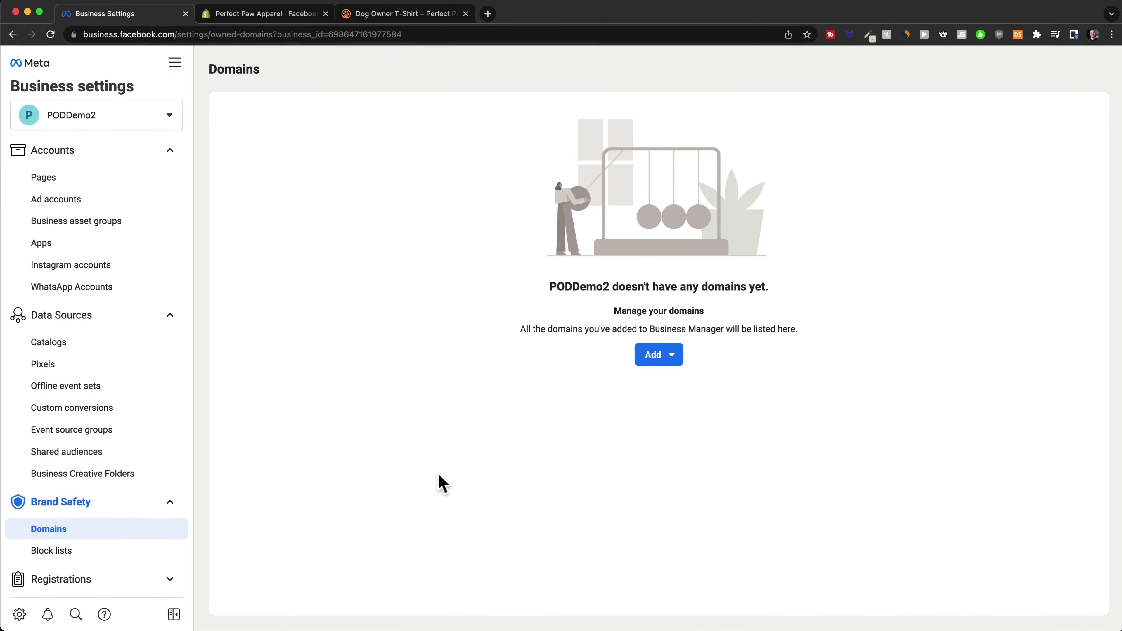
{"action": "left_click", "coordinate": [663, 357]}
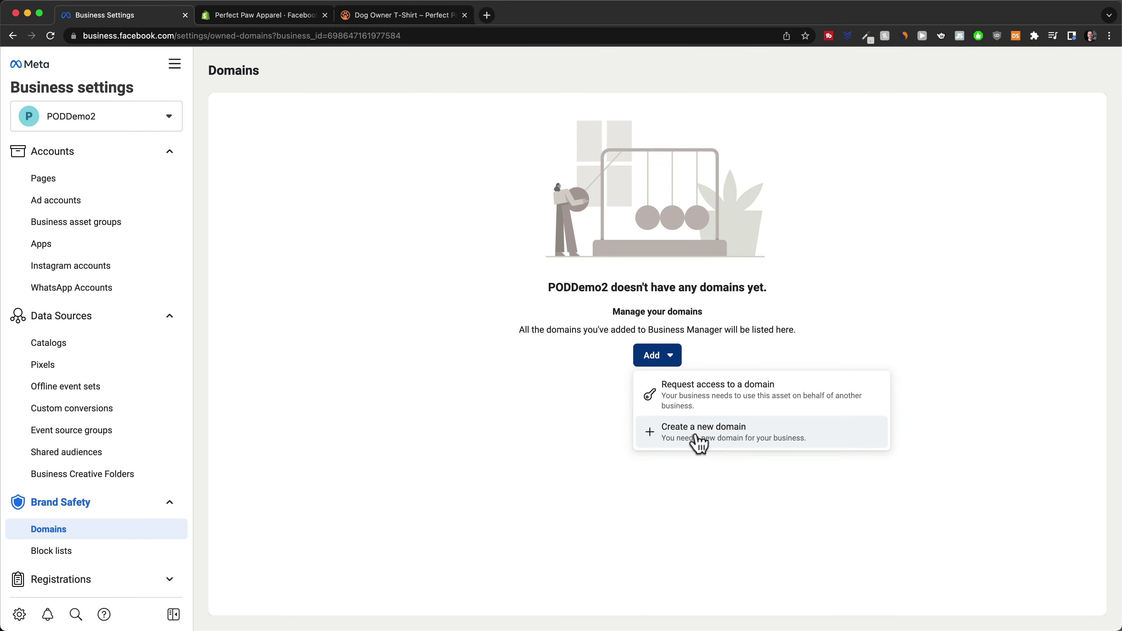
{"action": "left_click", "coordinate": [737, 437]}
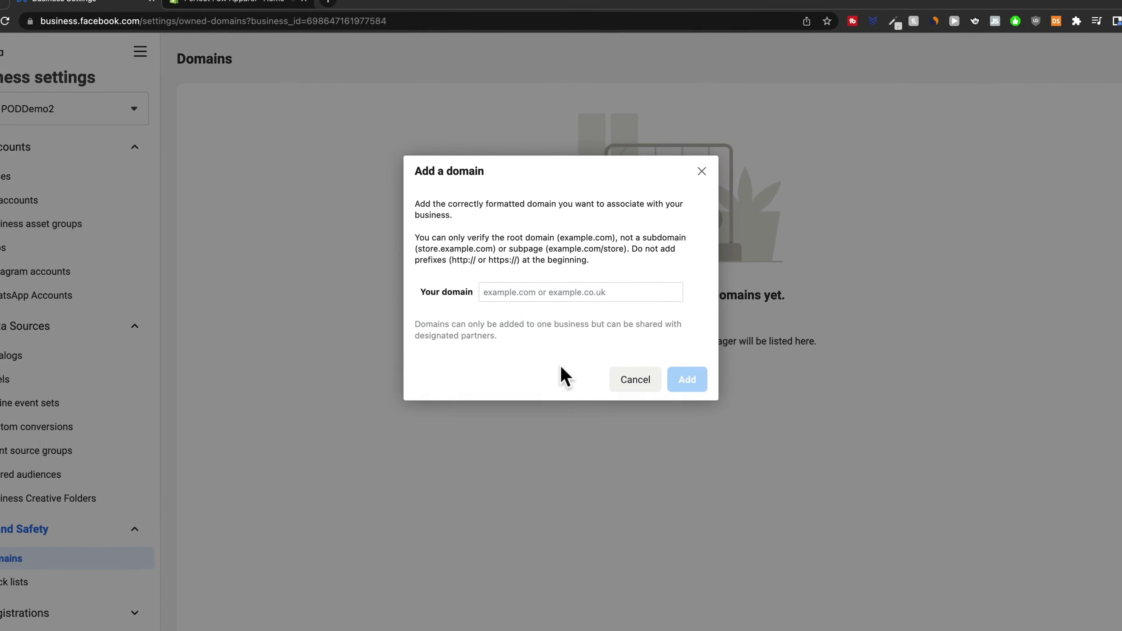
{"action": "left_click", "coordinate": [509, 283]}
{"action": "type", "text": "perfectpawapparel.com"}
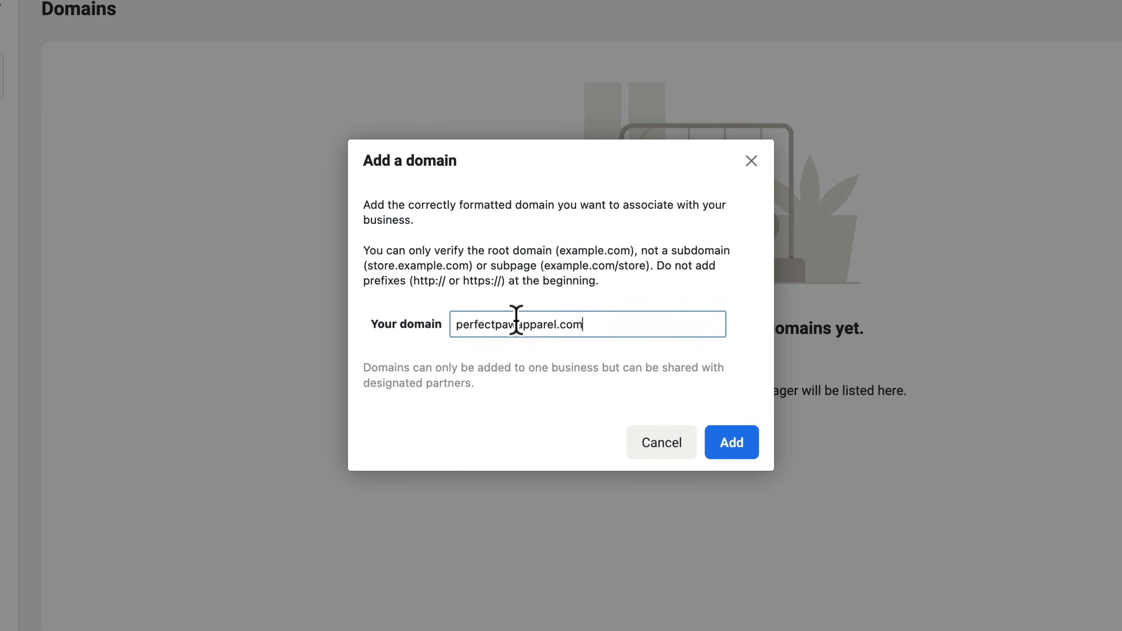
{"action": "left_click", "coordinate": [736, 446]}
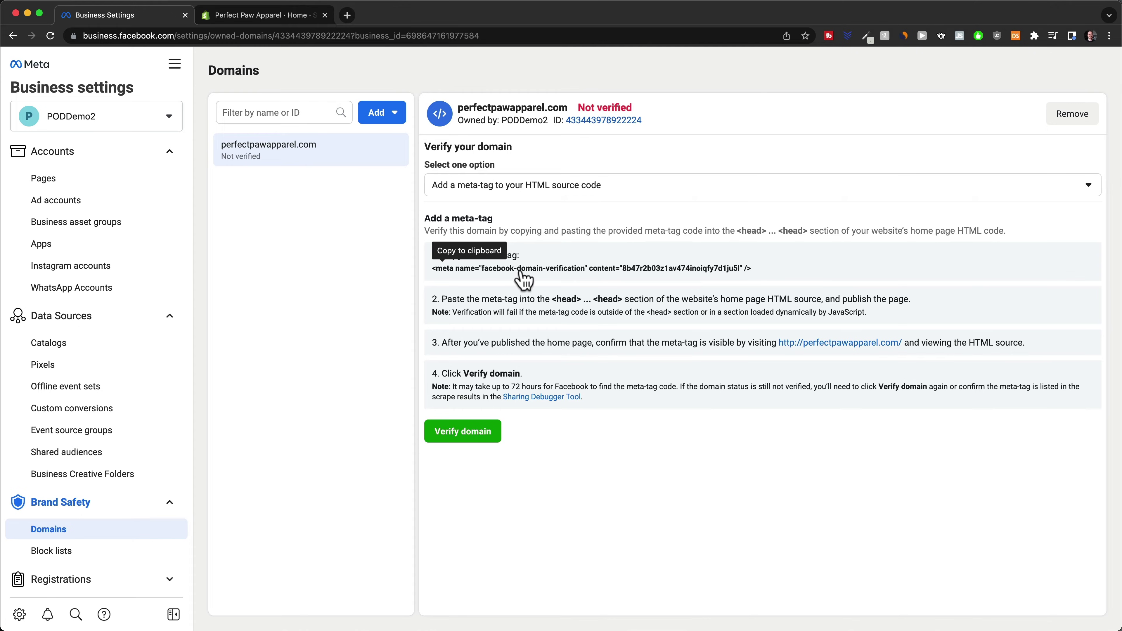
Step: Copy the domain verification meta-tag, switch to Shopify and open theme.liquid in the live Studio theme's code
{"action": "left_click", "coordinate": [569, 274]}
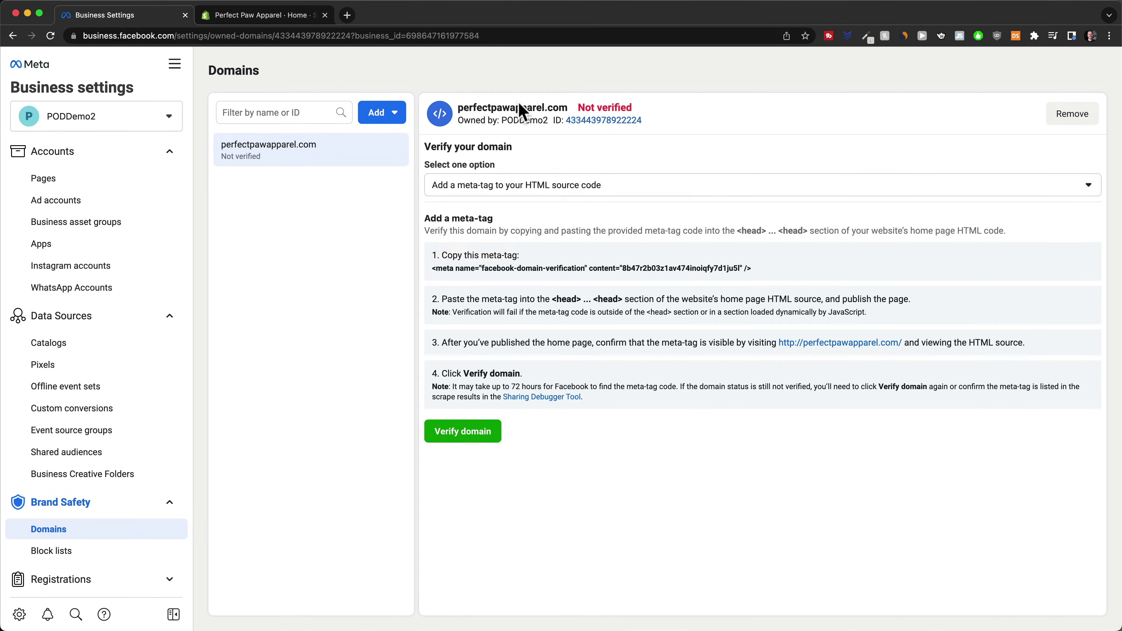
{"action": "left_click", "coordinate": [266, 18]}
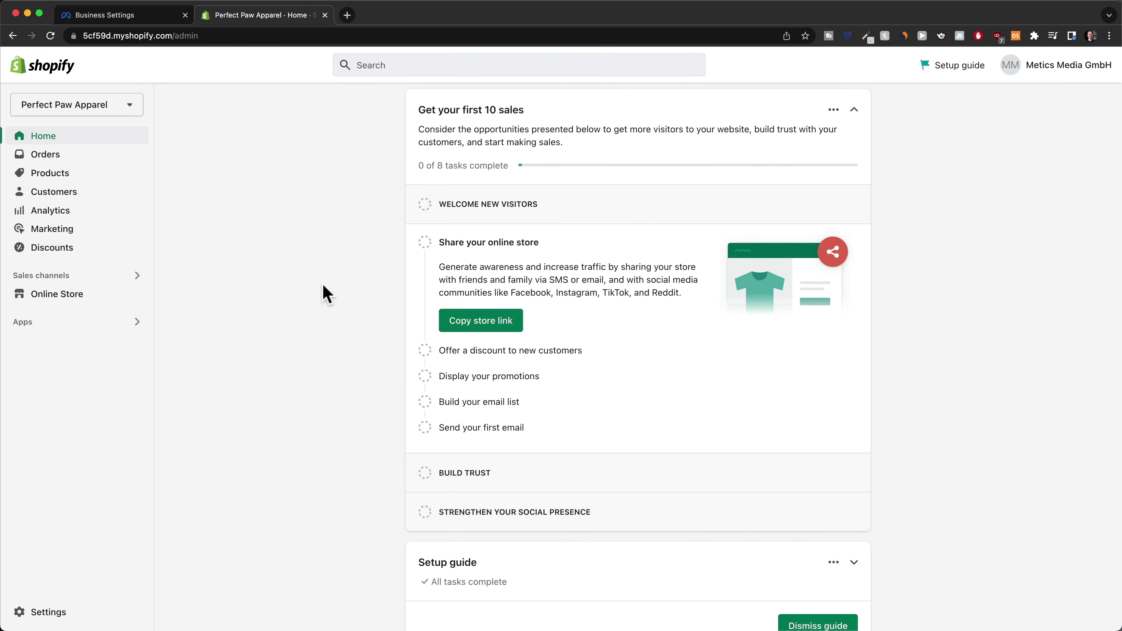
{"action": "left_click", "coordinate": [93, 293]}
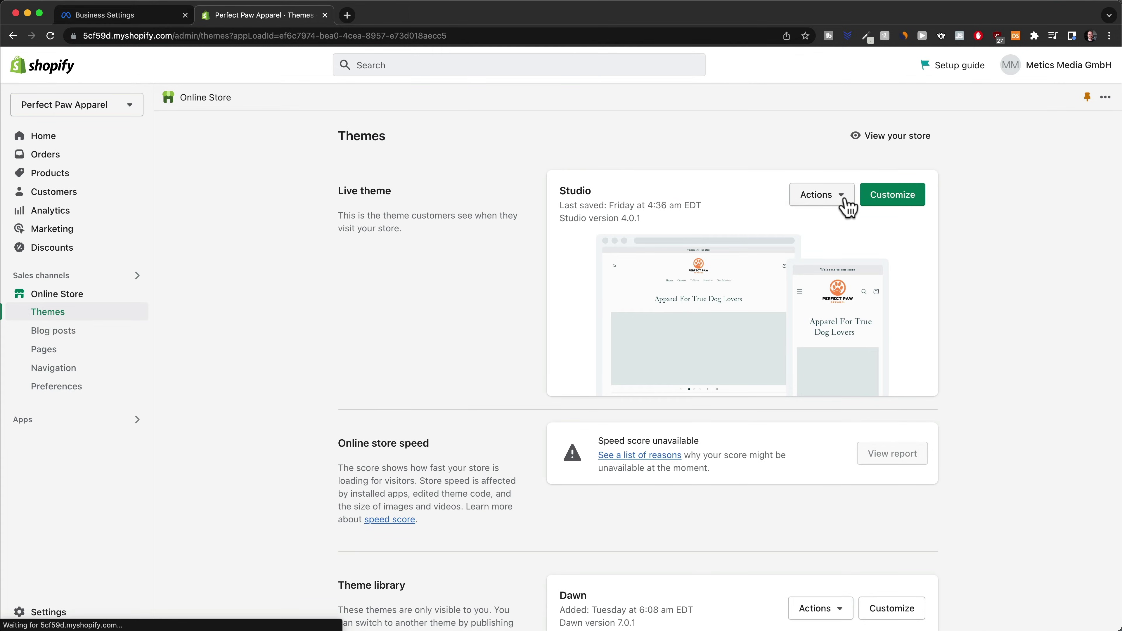
{"action": "left_click", "coordinate": [845, 200]}
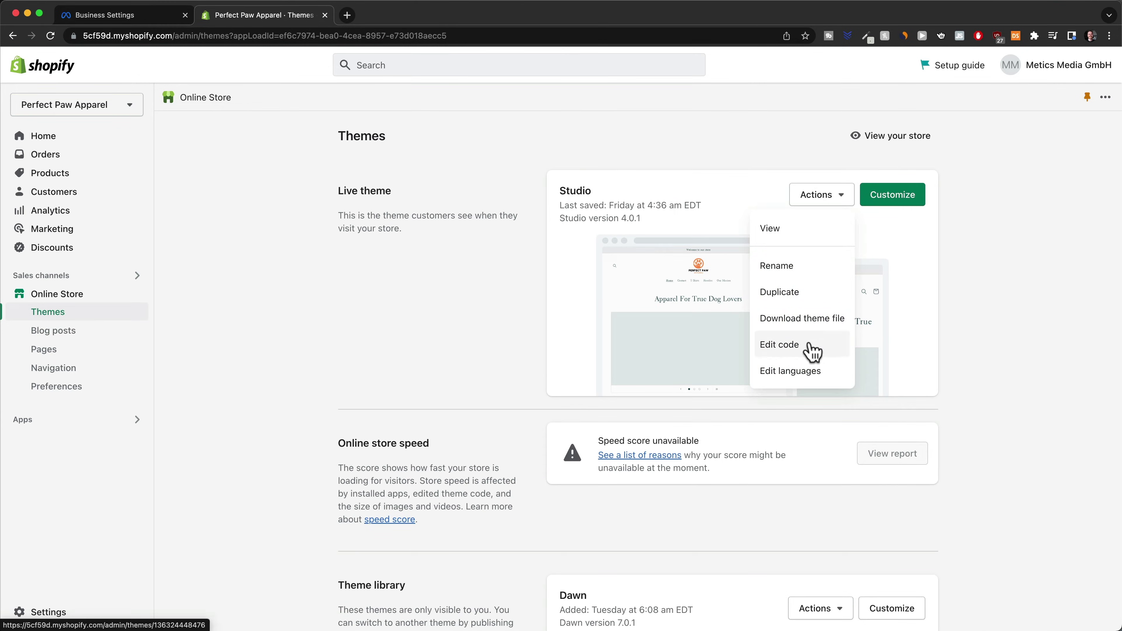
{"action": "left_click", "coordinate": [818, 351]}
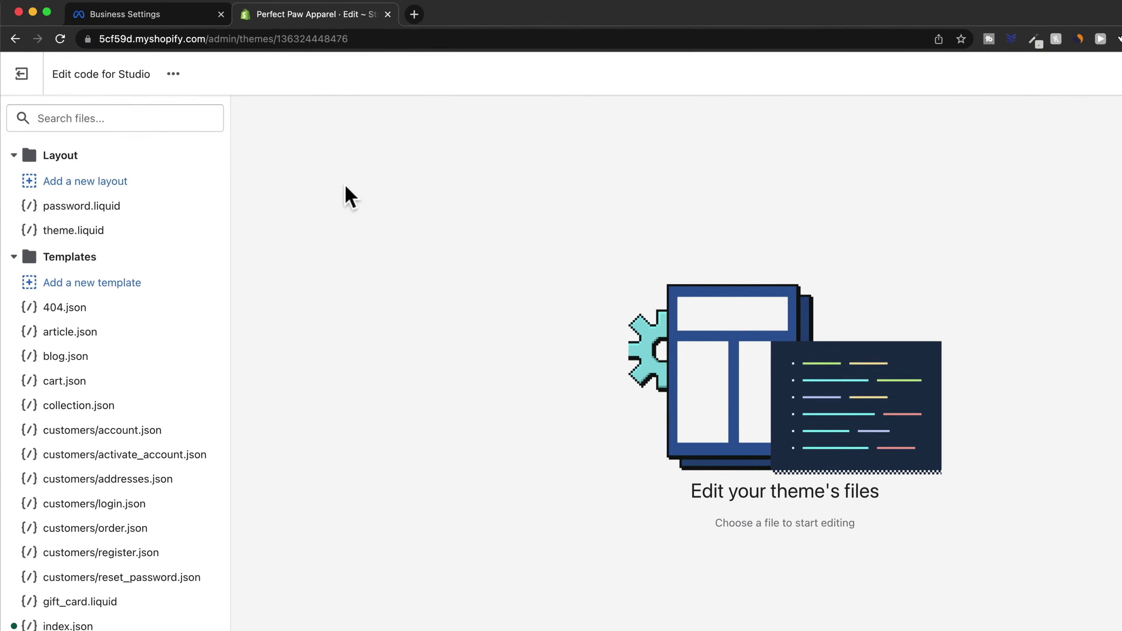
{"action": "left_click", "coordinate": [144, 233]}
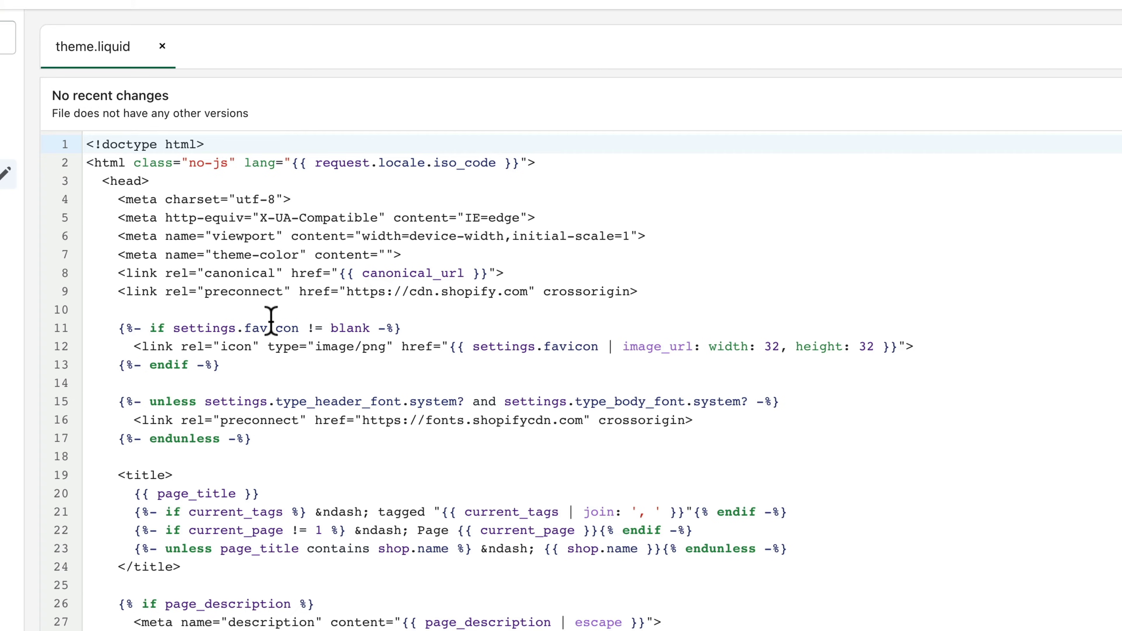
Step: Paste the copied facebook-domain-verification meta-tag on a new line directly below <head> in theme.liquid and save the file
{"action": "left_click", "coordinate": [107, 181]}
{"action": "left_click_drag", "start_coordinate": [107, 181], "coordinate": [206, 179]}
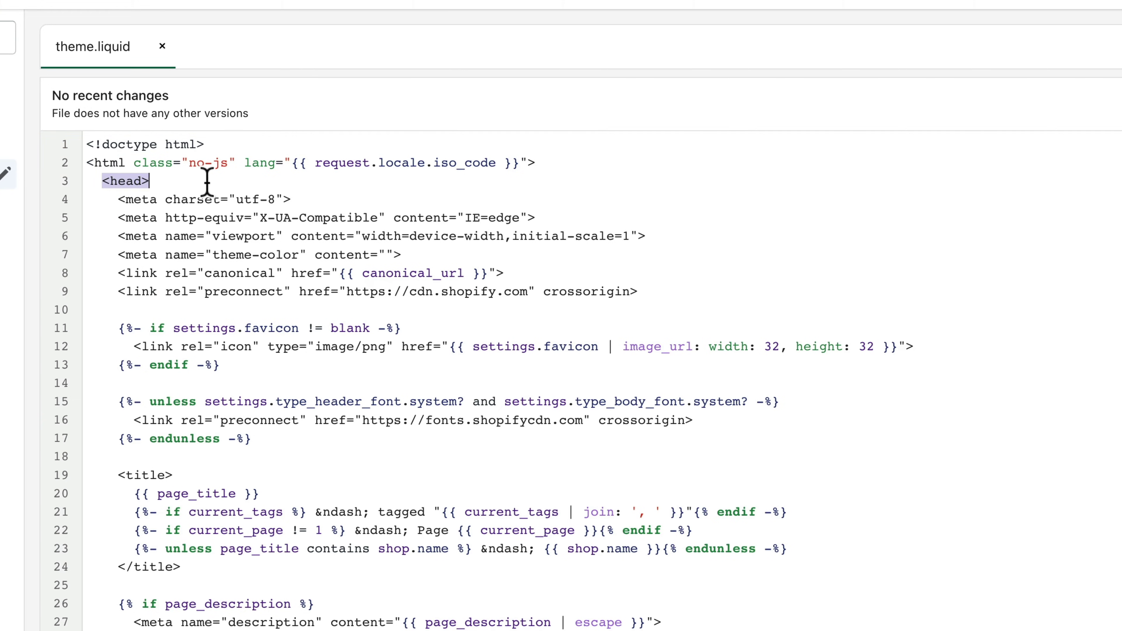
{"action": "left_click", "coordinate": [179, 180]}
{"action": "key", "text": "Return"}
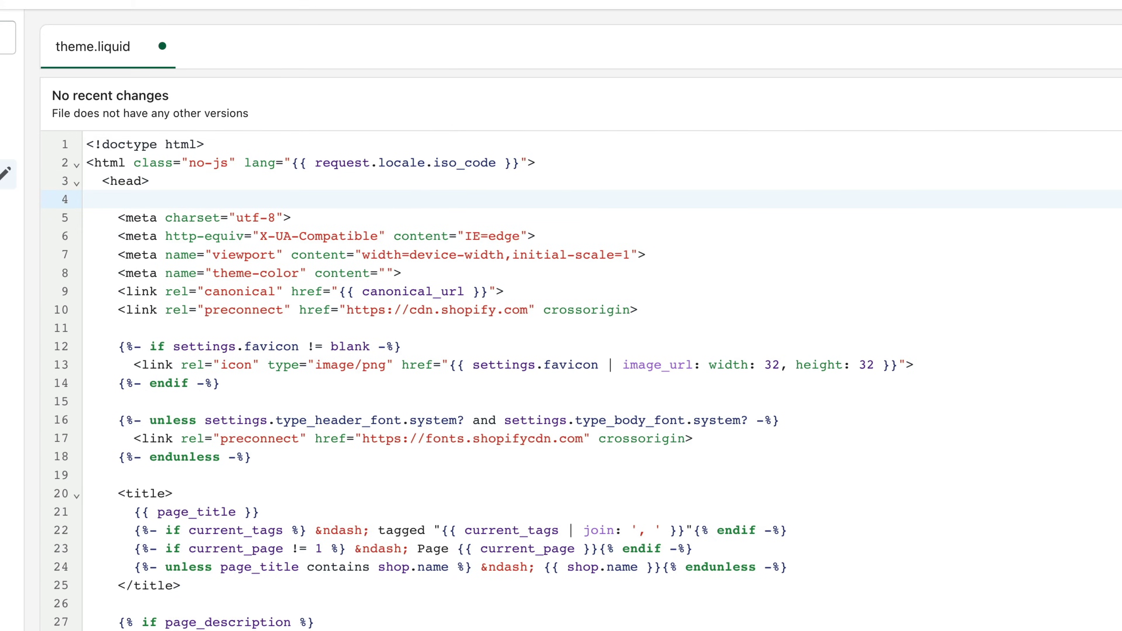
{"action": "key", "text": "super+v"}
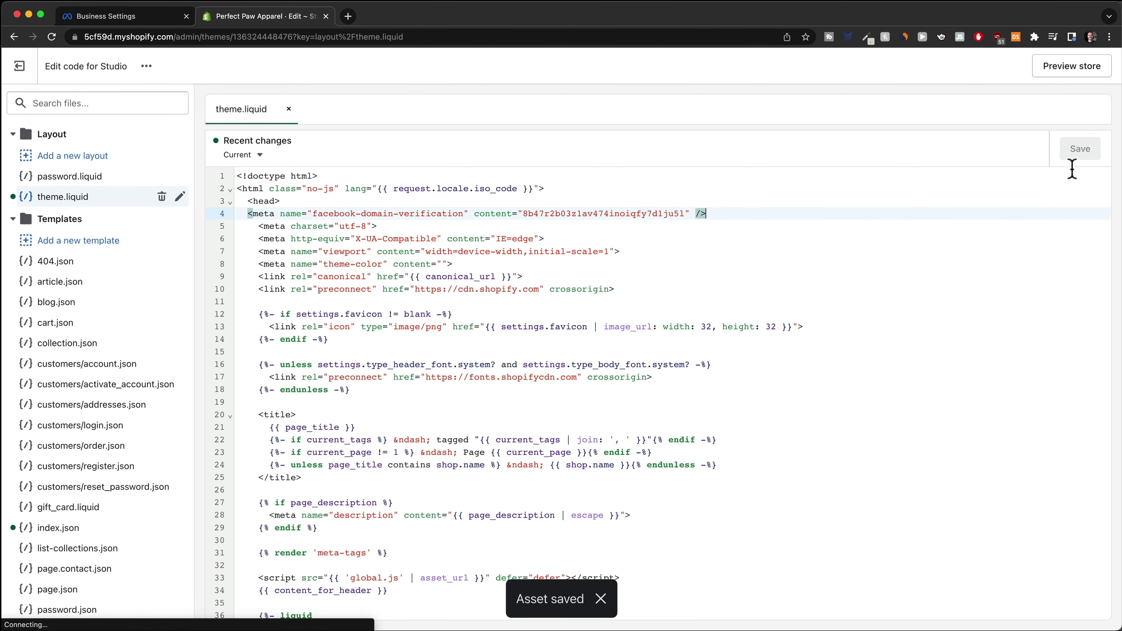
Step: Return to Meta Business Settings, verify the domain perfectpawapparel.com and check its verification status
{"action": "left_click", "coordinate": [131, 18]}
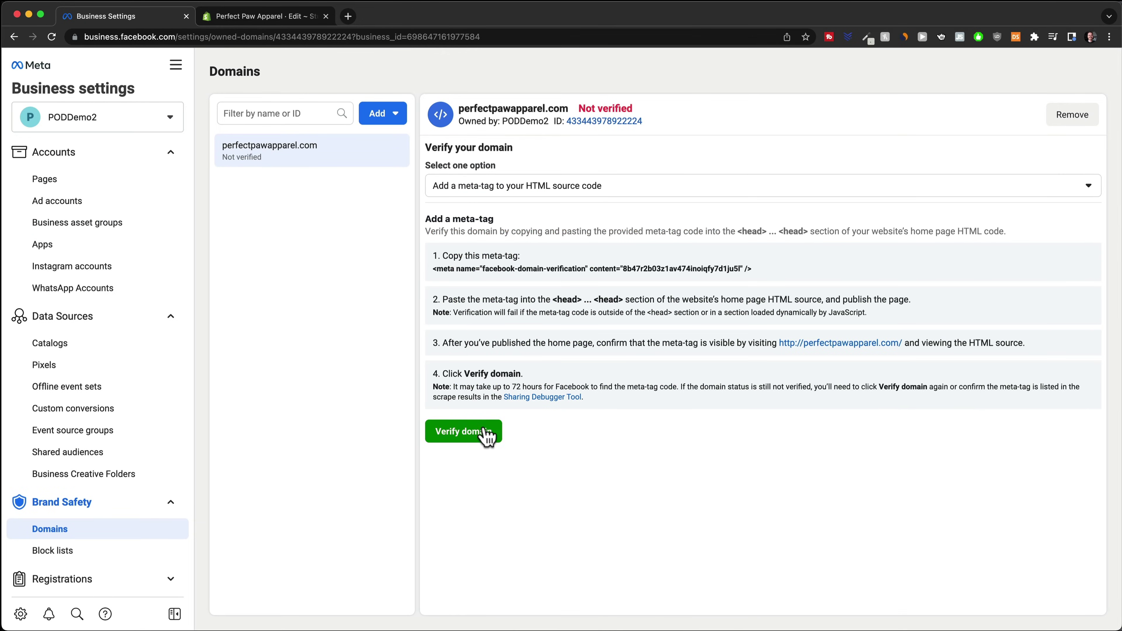
{"action": "left_click", "coordinate": [475, 442]}
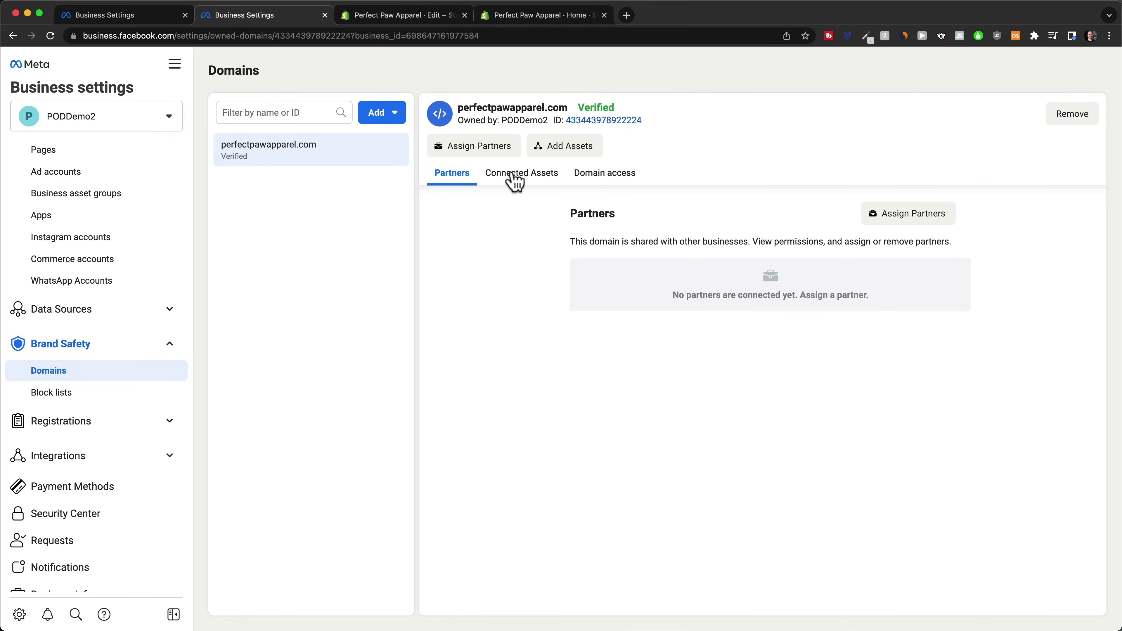
{"action": "left_click_drag", "start_coordinate": [459, 109], "coordinate": [570, 111]}
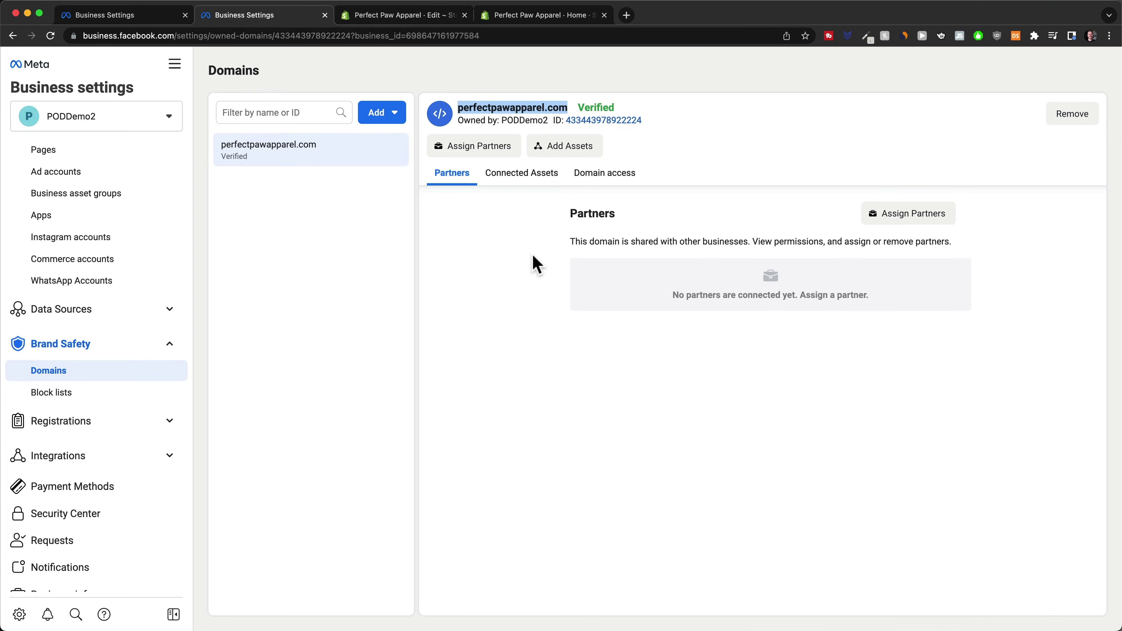
Step: Switch to Shopify and copy the store's 5cf59d.myshopify.com domain name from its domain settings
{"action": "left_click", "coordinate": [533, 17]}
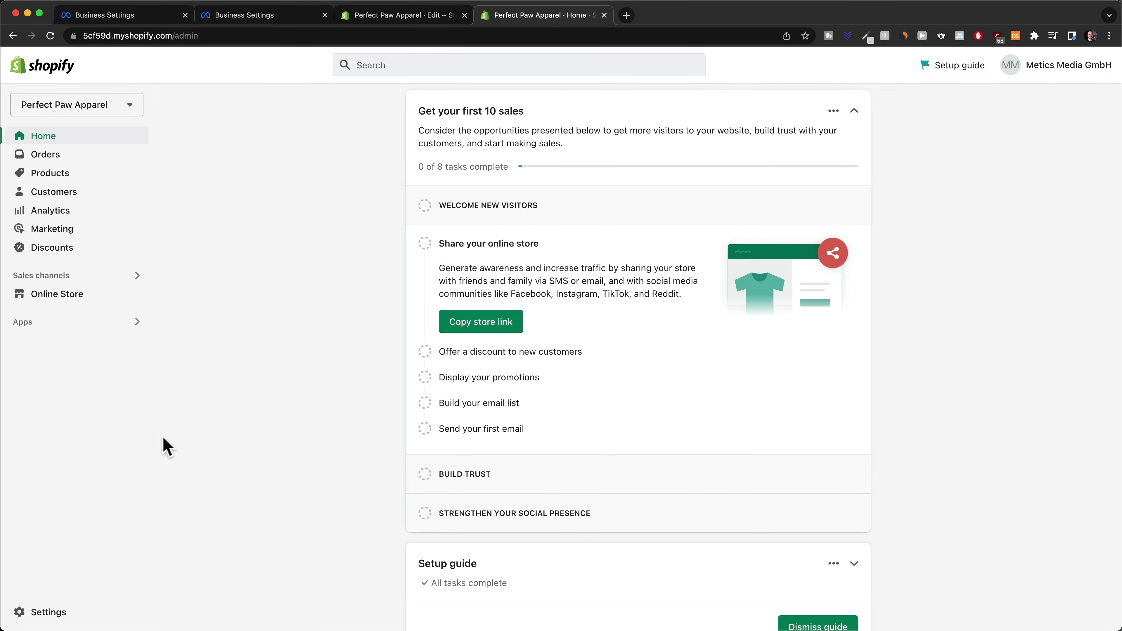
{"action": "left_click", "coordinate": [48, 613]}
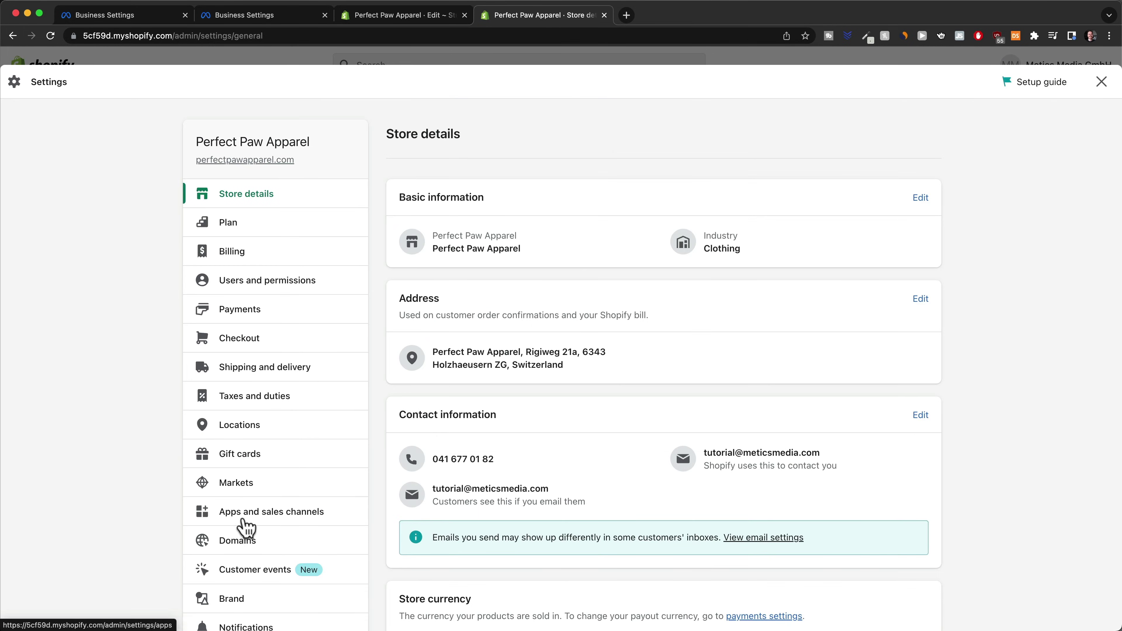
{"action": "left_click", "coordinate": [239, 540]}
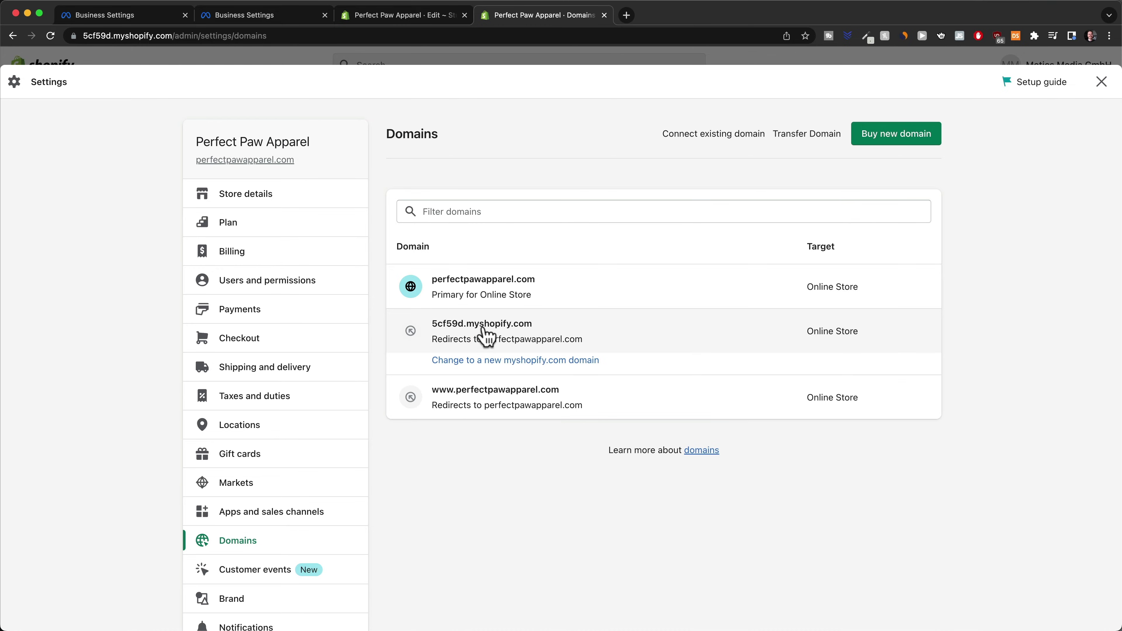
{"action": "left_click_drag", "start_coordinate": [526, 331], "coordinate": [427, 332]}
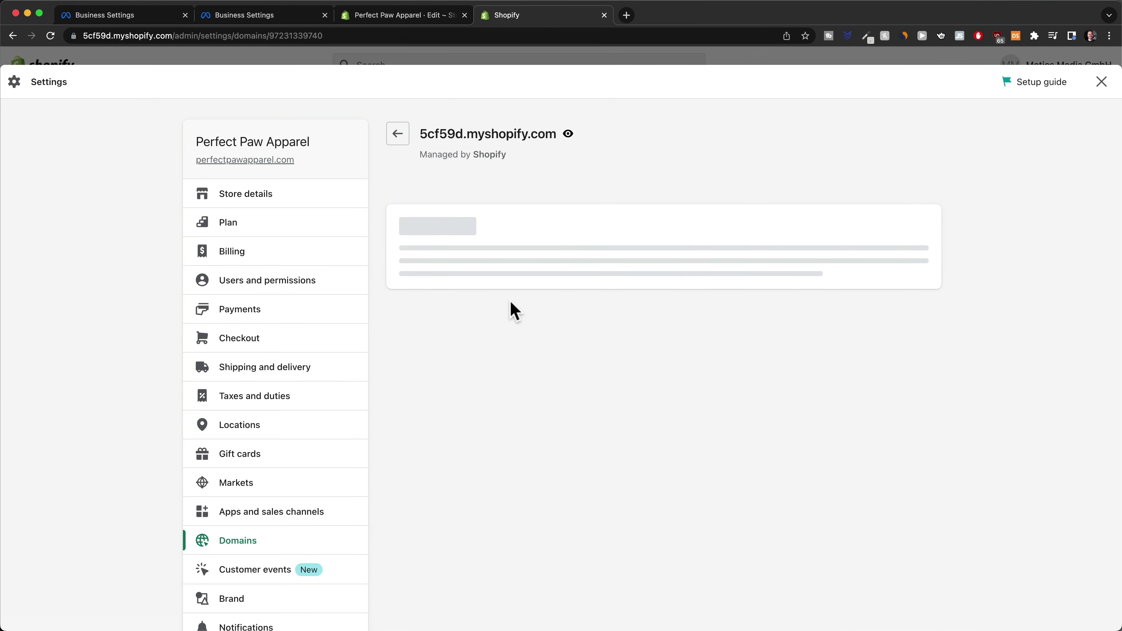
{"action": "left_click_drag", "start_coordinate": [555, 133], "coordinate": [418, 137]}
{"action": "key", "text": "super+c"}
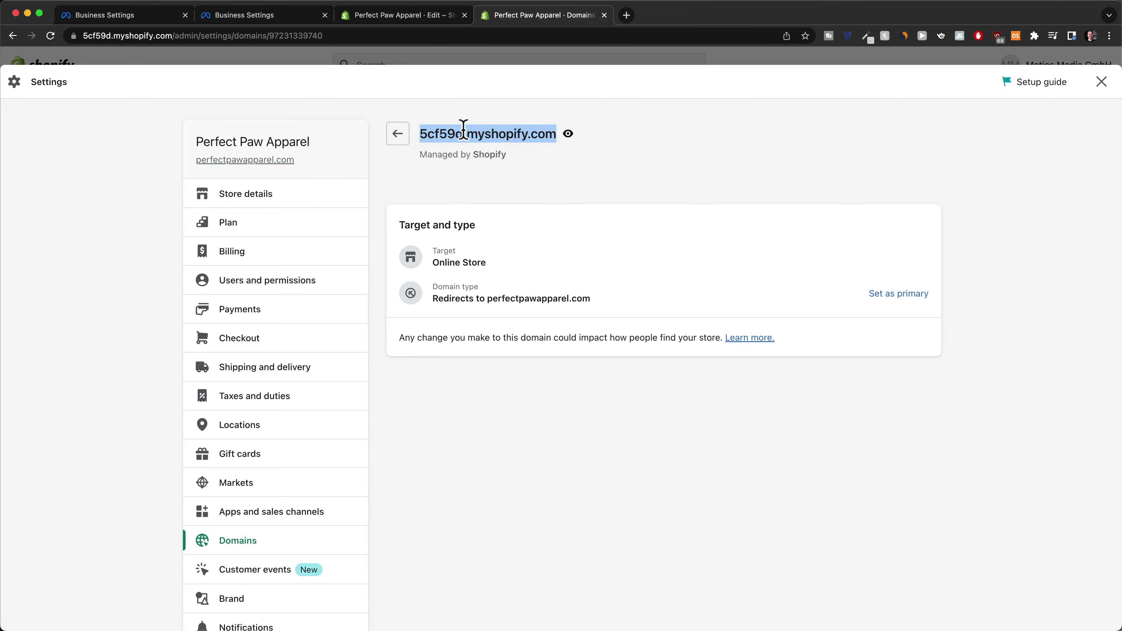
Step: Switch to Meta Business Settings and add 5cf59d.myshopify.com as a new domain
{"action": "left_click", "coordinate": [267, 16]}
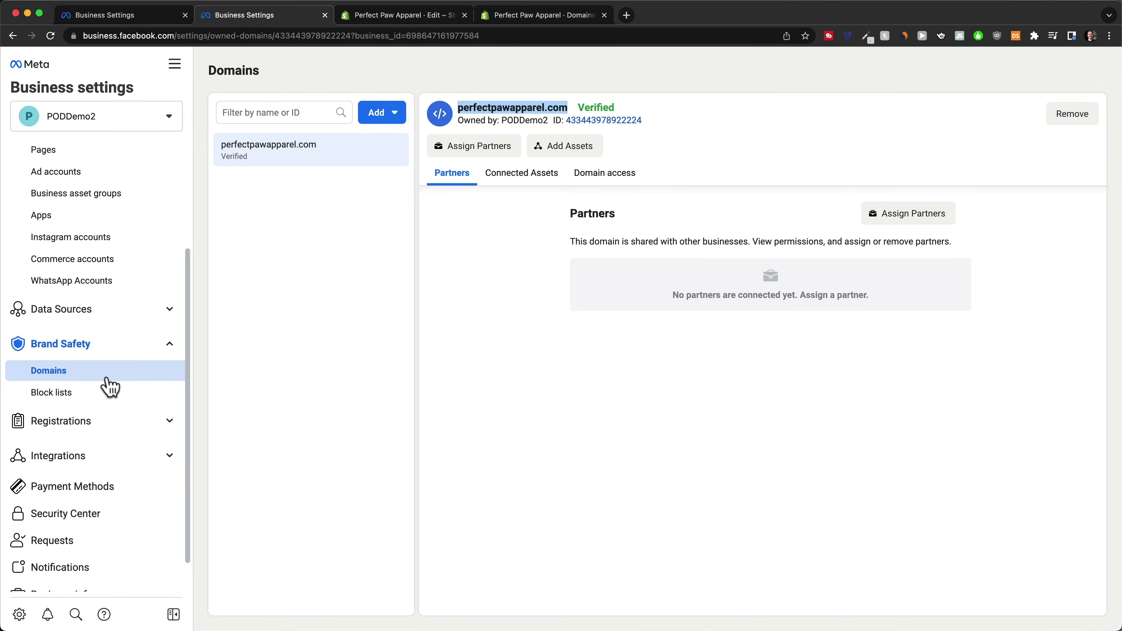
{"action": "left_click", "coordinate": [390, 115]}
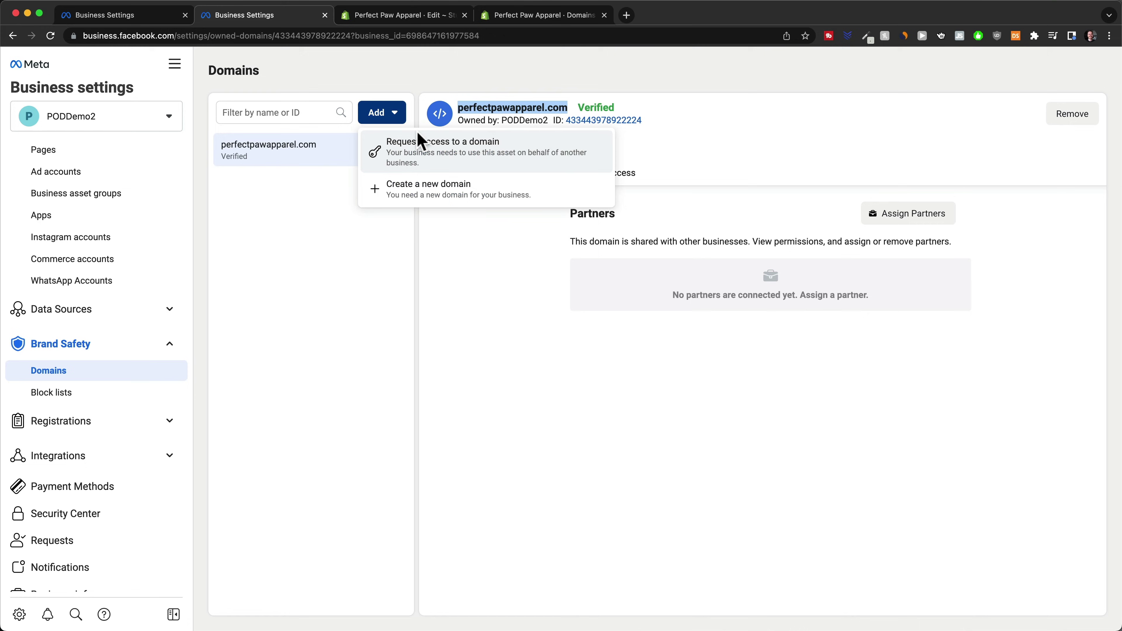
{"action": "left_click", "coordinate": [428, 189]}
{"action": "left_click", "coordinate": [544, 283]}
{"action": "key", "text": "super+v"}
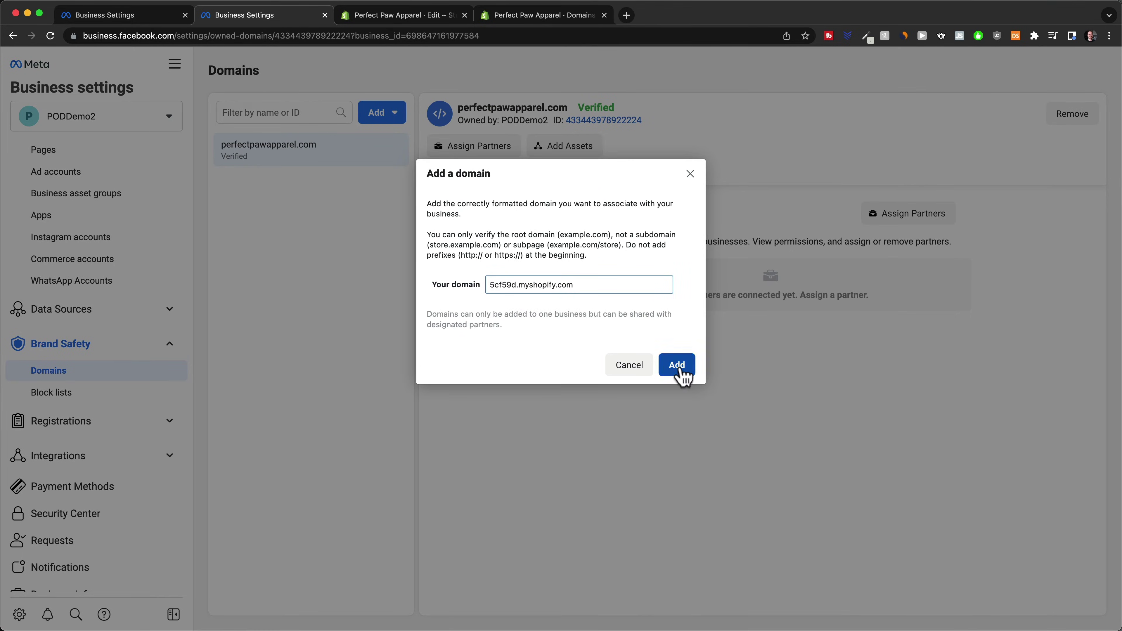
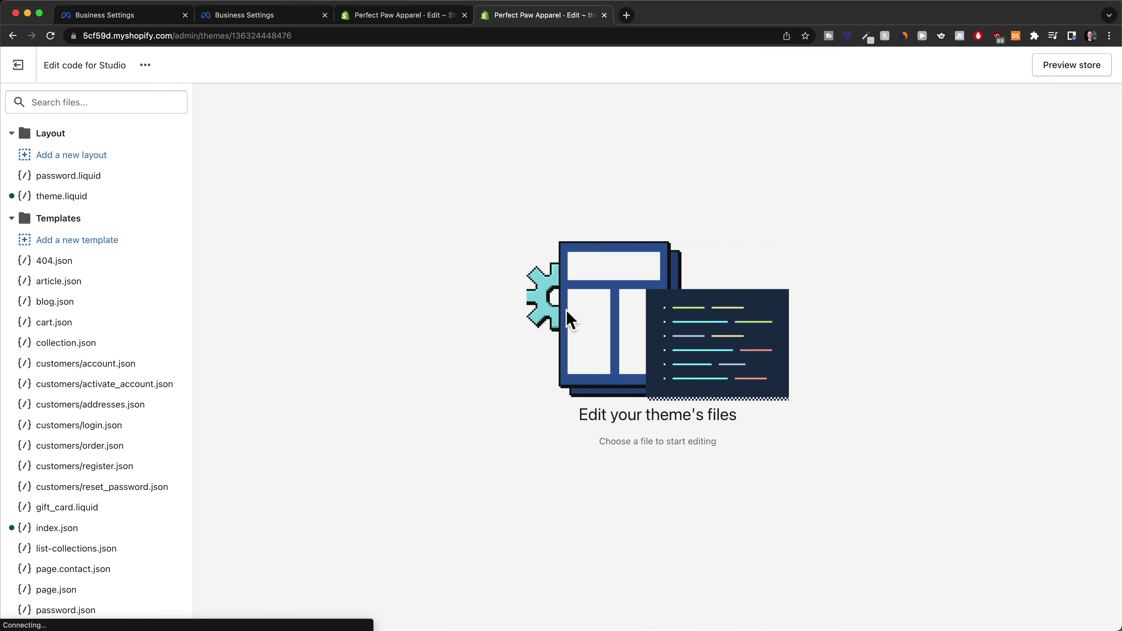
Step: Insert the new domain's facebook-domain-verification meta-tag below <head> in theme.liquid, save the file, and return to Meta Business Settings
{"action": "left_click", "coordinate": [79, 204]}
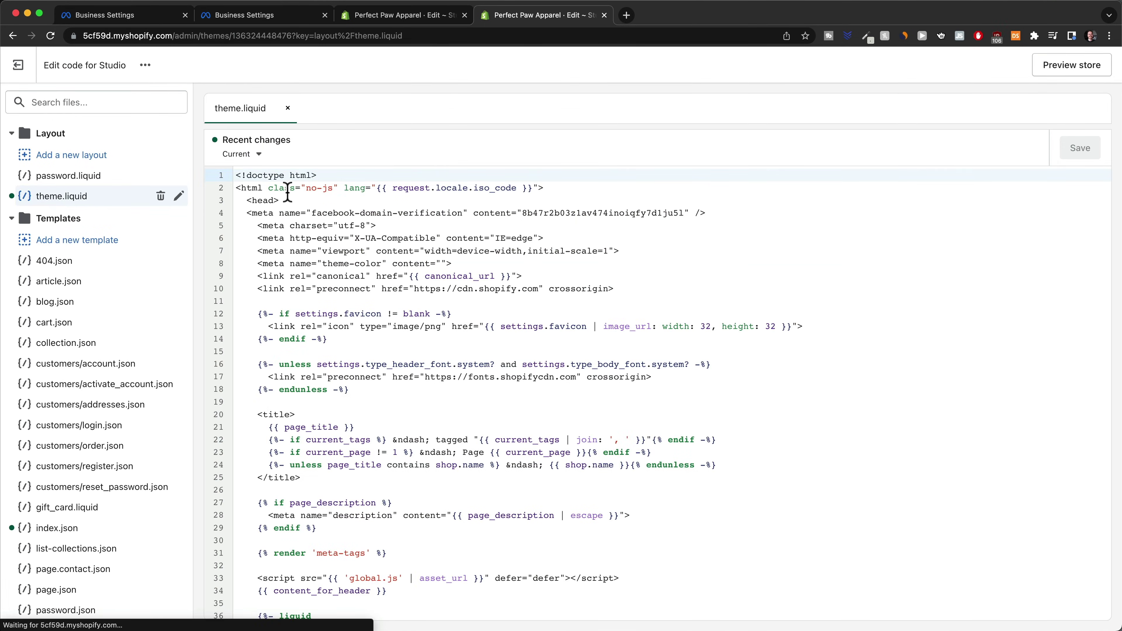
{"action": "left_click", "coordinate": [294, 199]}
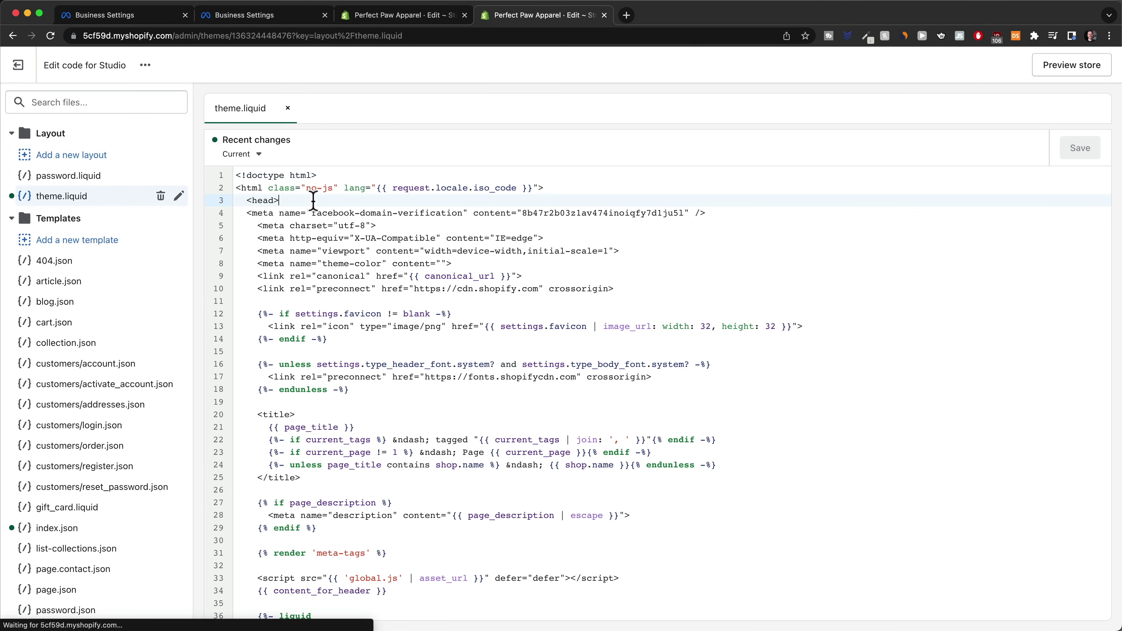
{"action": "key", "text": "Return"}
{"action": "type", "text": "<meta name=\"facebook-domain-verification\" content=\"jhhezd5qxdwz1lv53j4qgr3ibtkgi6\" />"}
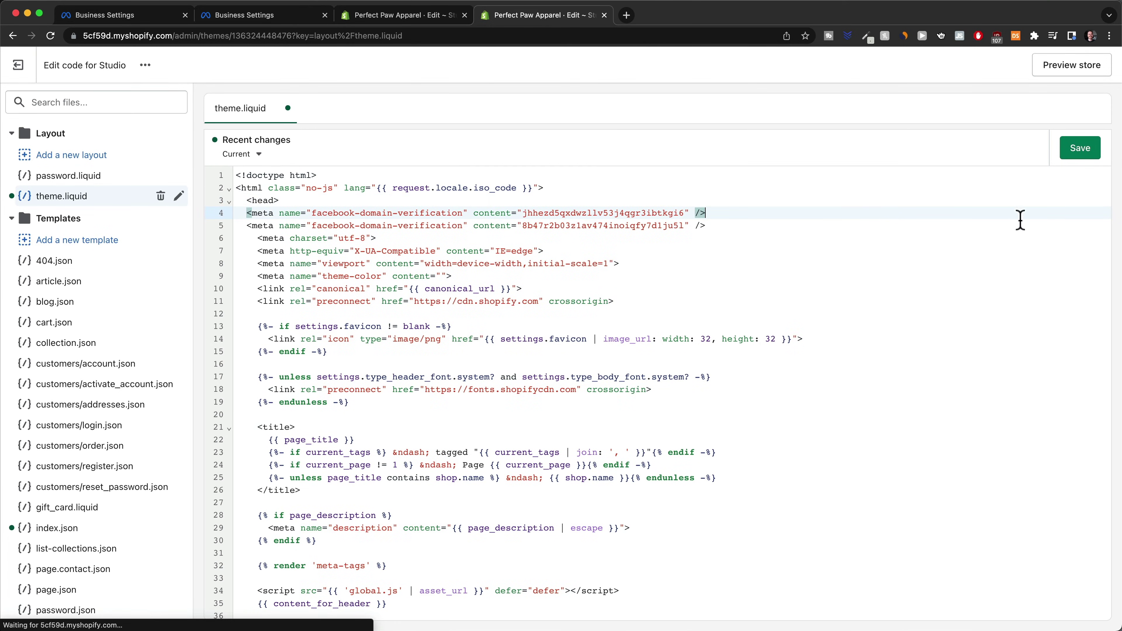
{"action": "left_click", "coordinate": [1079, 153]}
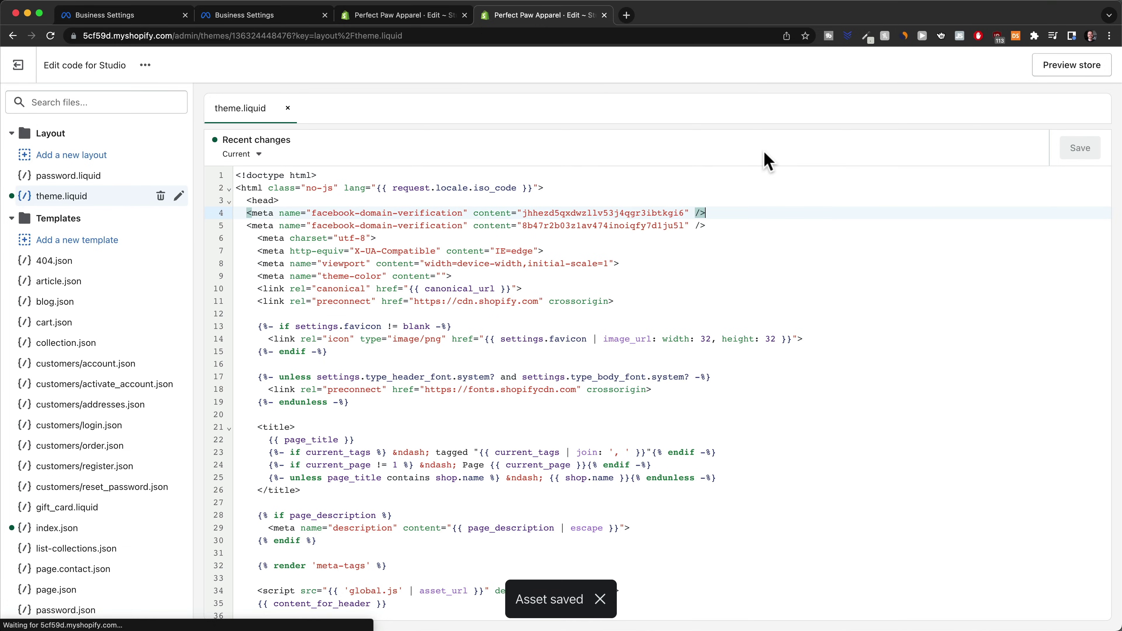
{"action": "left_click", "coordinate": [145, 18]}
{"action": "left_click", "coordinate": [225, 17]}
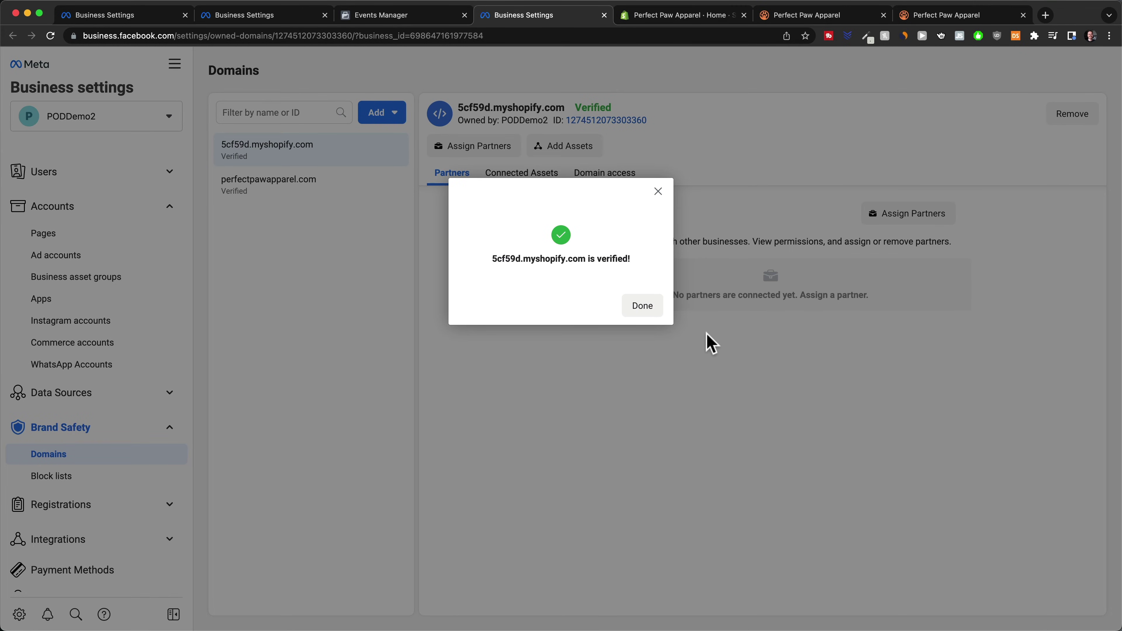
Step: Switch to Shopify and set perfectpawapparel.com as a redirect in the store's domain settings
{"action": "left_click", "coordinate": [684, 17]}
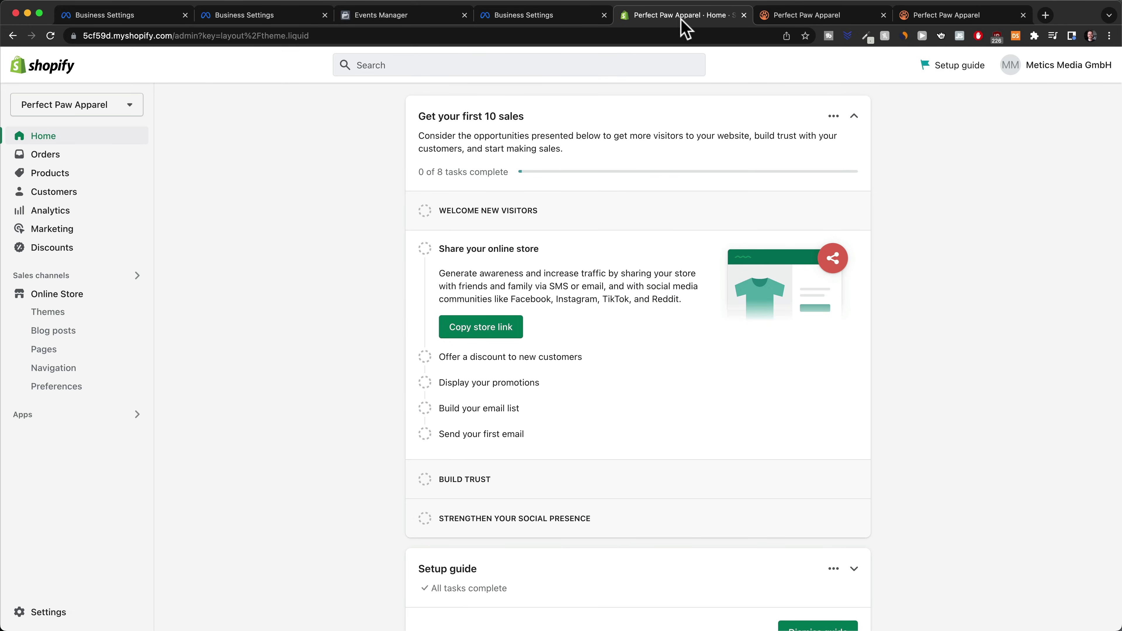
{"action": "left_click", "coordinate": [52, 612]}
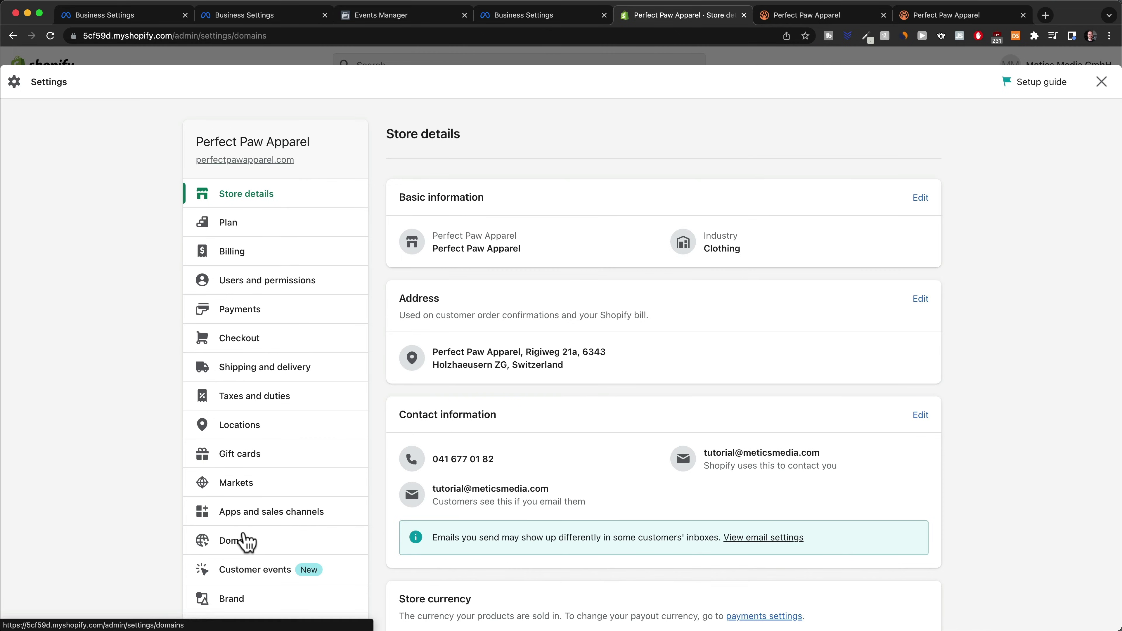
{"action": "left_click", "coordinate": [244, 539]}
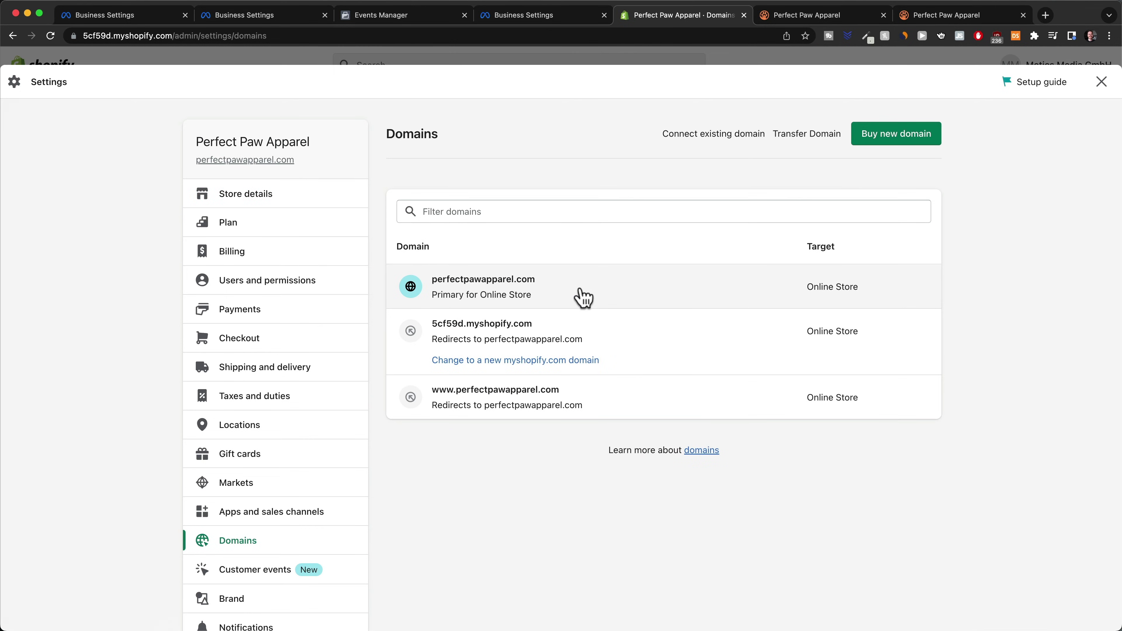
{"action": "left_click", "coordinate": [565, 295]}
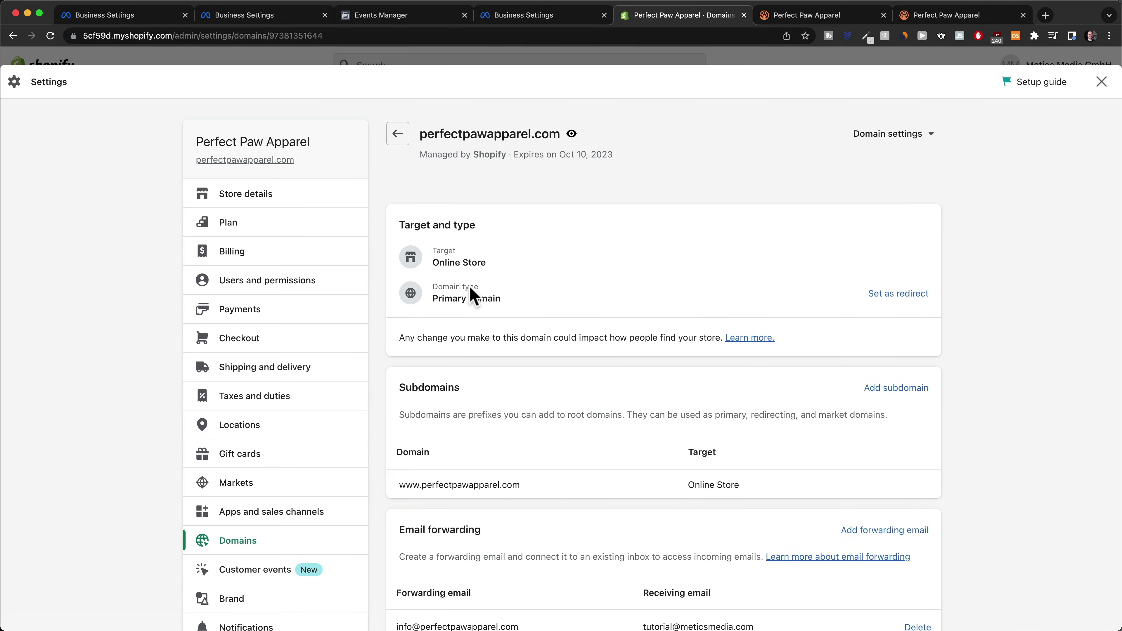
{"action": "left_click", "coordinate": [900, 295]}
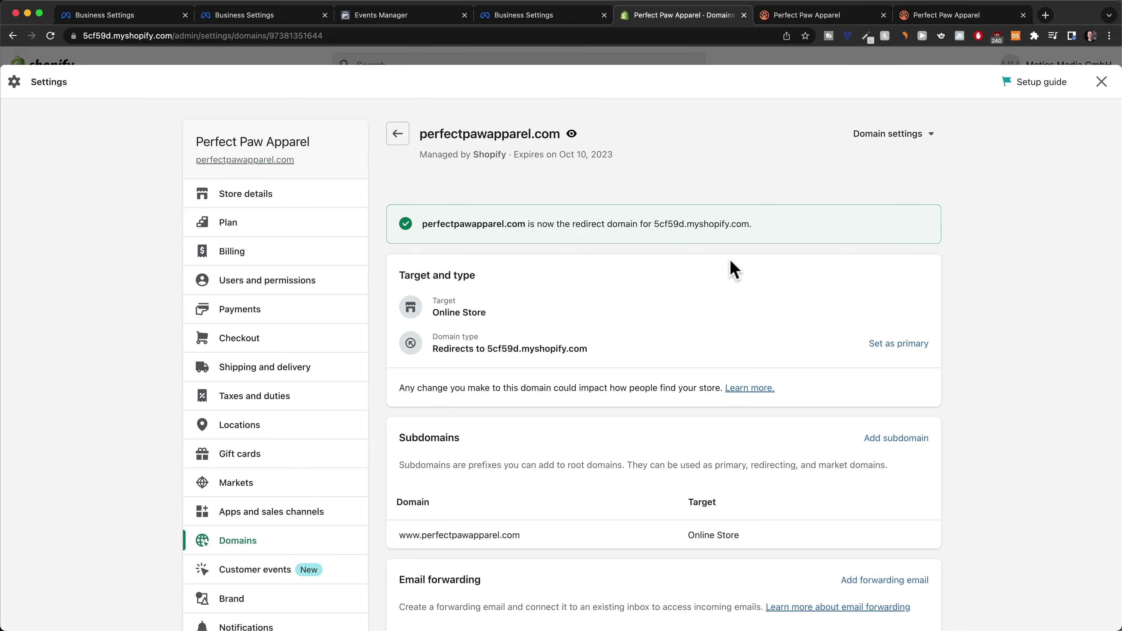
Step: Check the 5cf59d.myshopify.com verification in Meta Business Settings, then return to Shopify and set perfectpawapparel.com as the primary domain again
{"action": "left_click", "coordinate": [535, 14]}
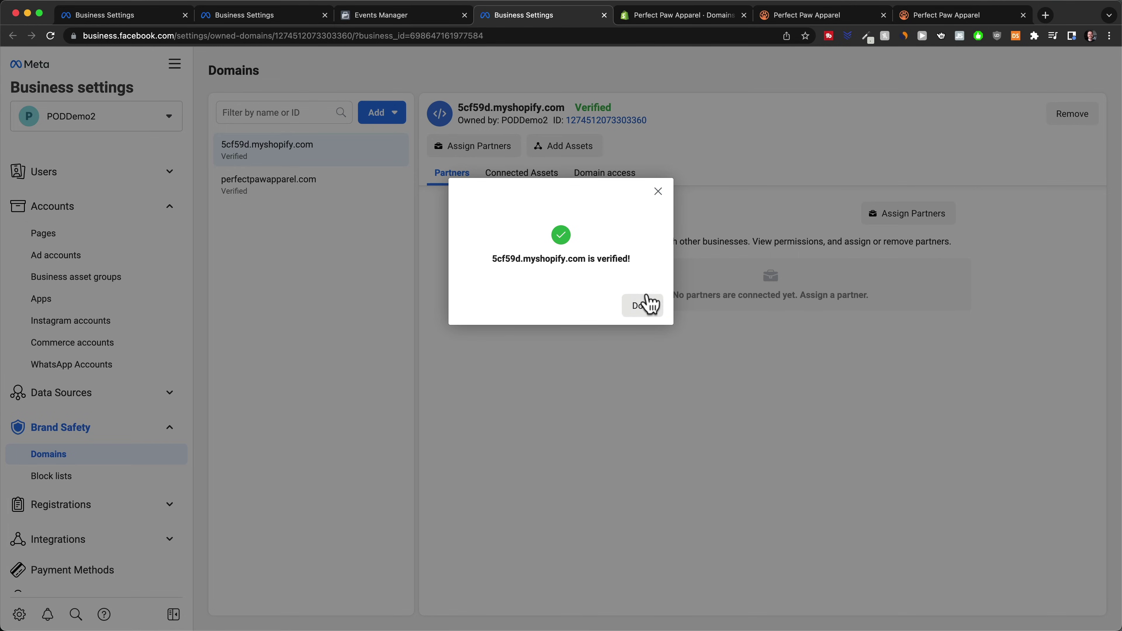
{"action": "left_click", "coordinate": [686, 15]}
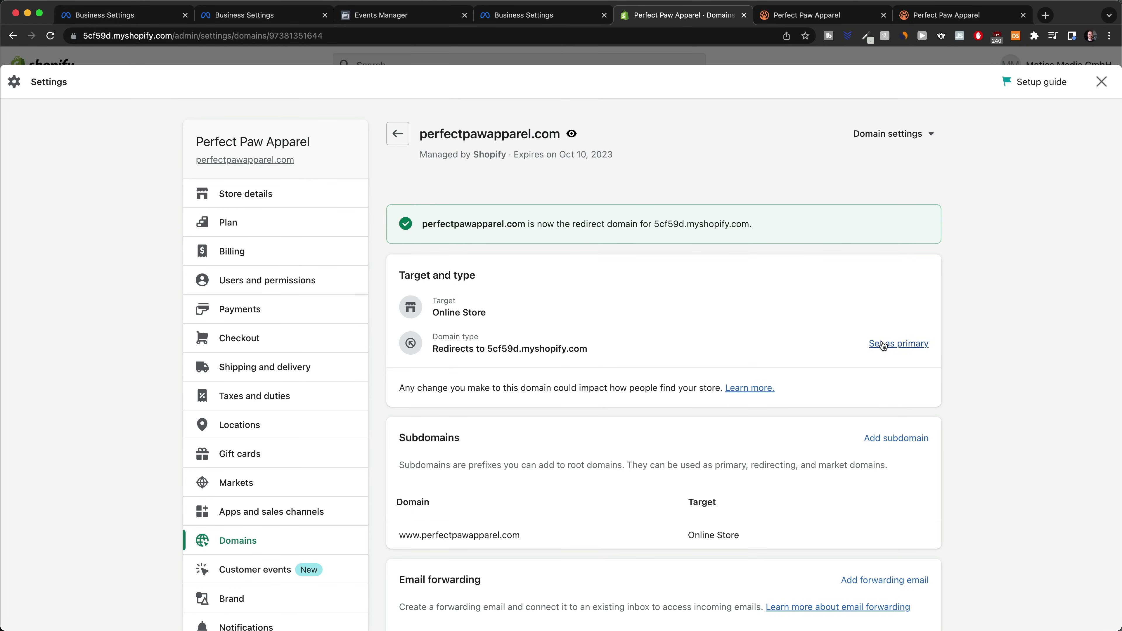
{"action": "left_click", "coordinate": [881, 354]}
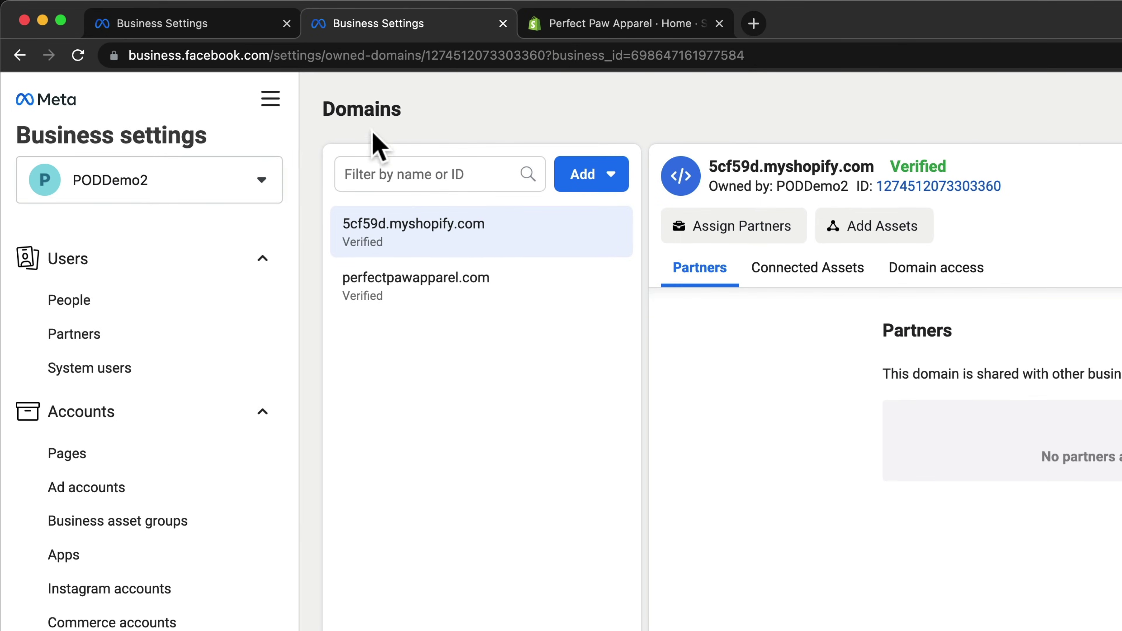
Step: Go to Meta's Events Manager and open the prioritized web event configuration of 5cf59d.myshopify.com for editing
{"action": "left_click", "coordinate": [270, 99]}
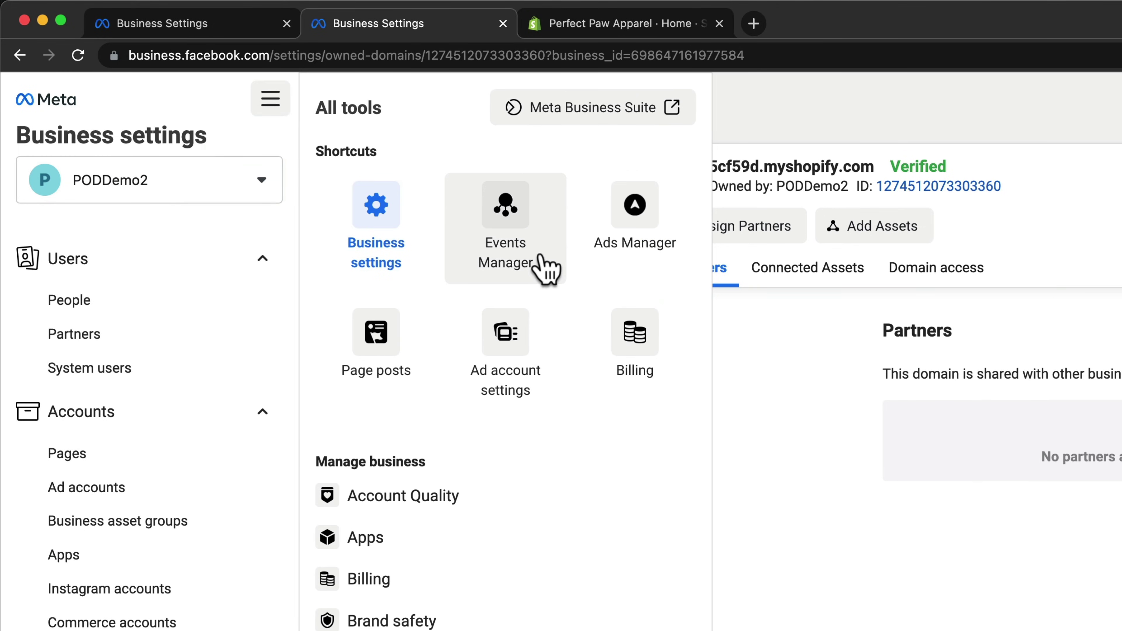
{"action": "left_click", "coordinate": [546, 270]}
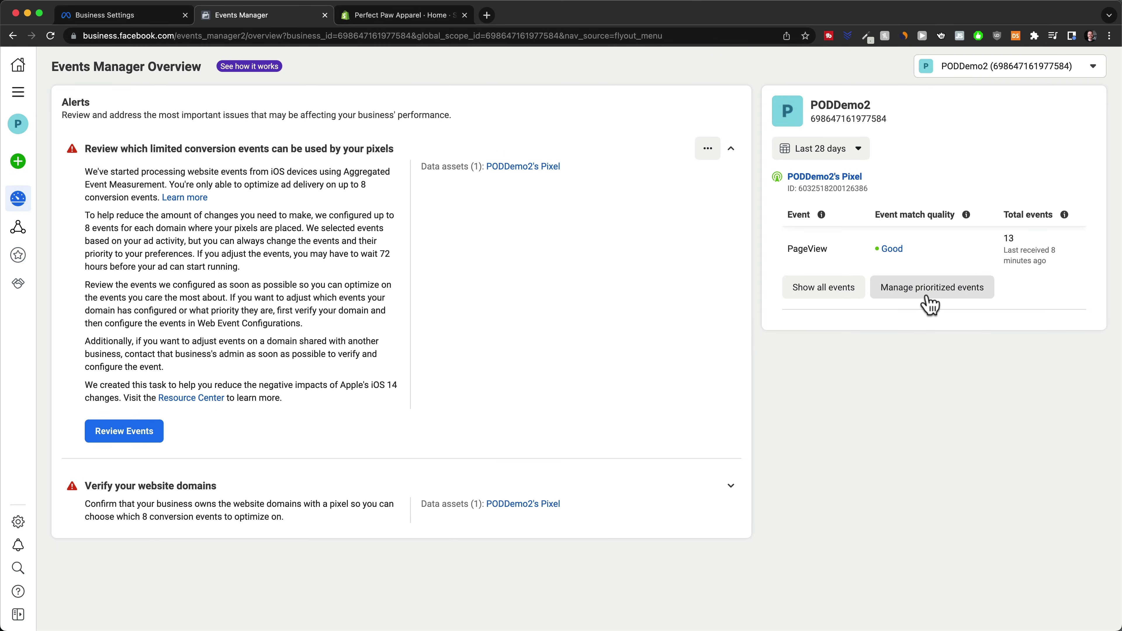
{"action": "left_click", "coordinate": [930, 303]}
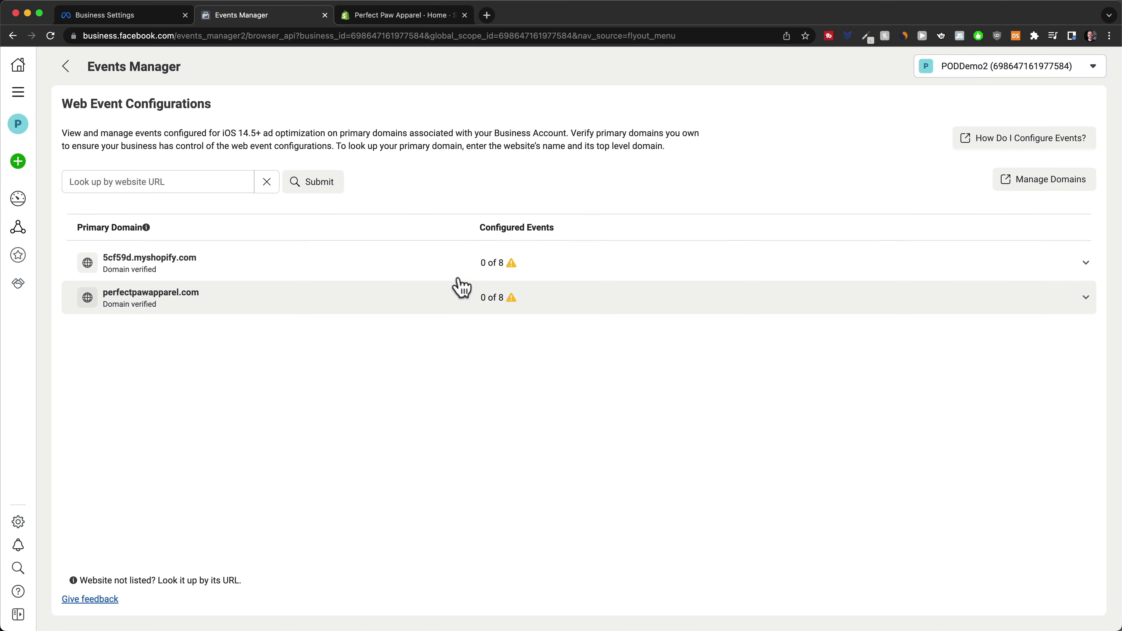
{"action": "left_click", "coordinate": [1074, 268]}
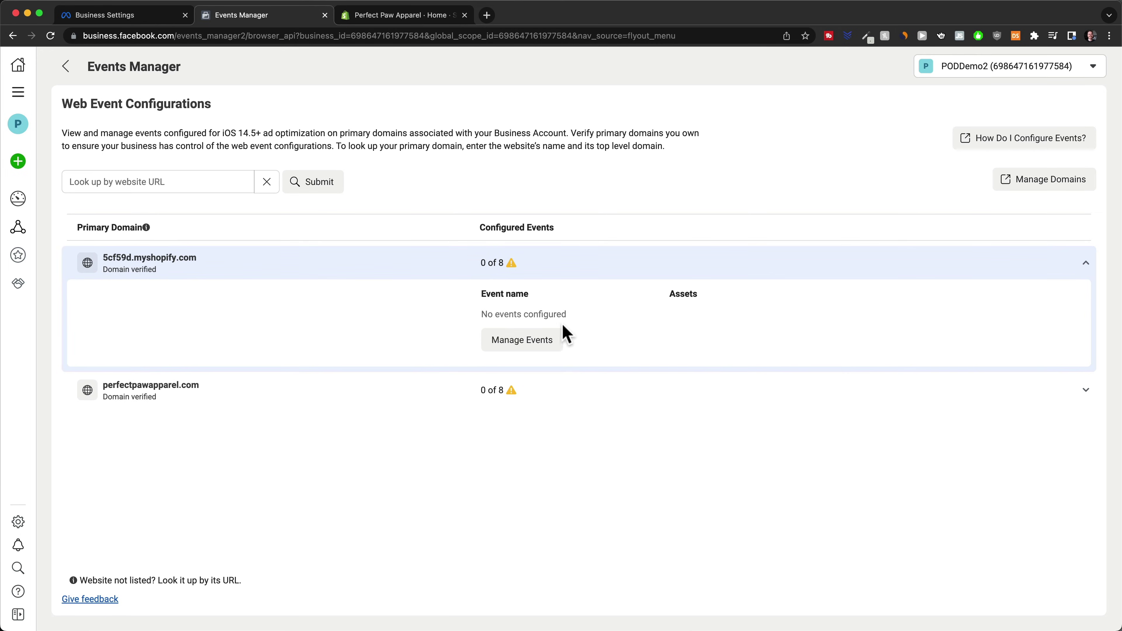
{"action": "left_click", "coordinate": [528, 349]}
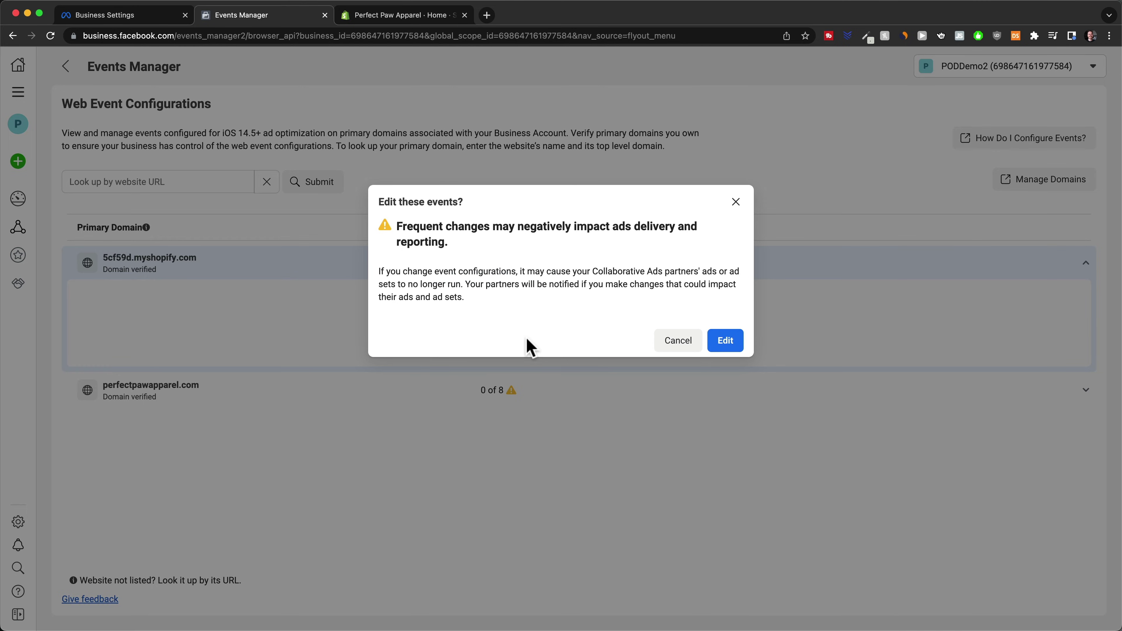
{"action": "left_click", "coordinate": [724, 348]}
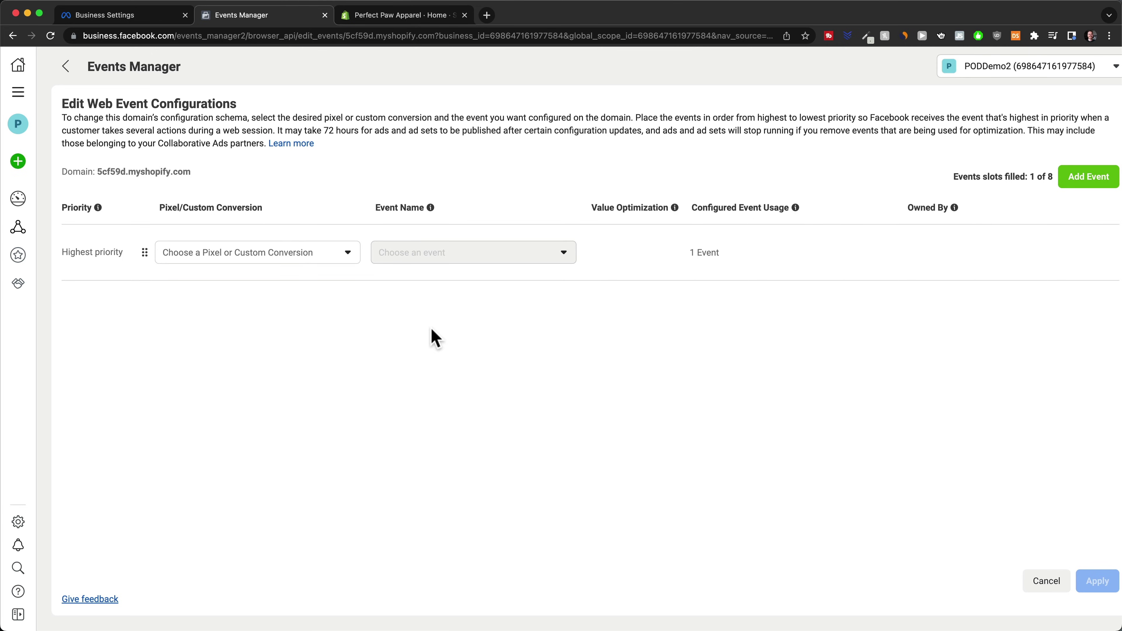
Step: Assign PODDemo2's Pixel and the Purchase event to the highest-priority slot
{"action": "left_click", "coordinate": [348, 261]}
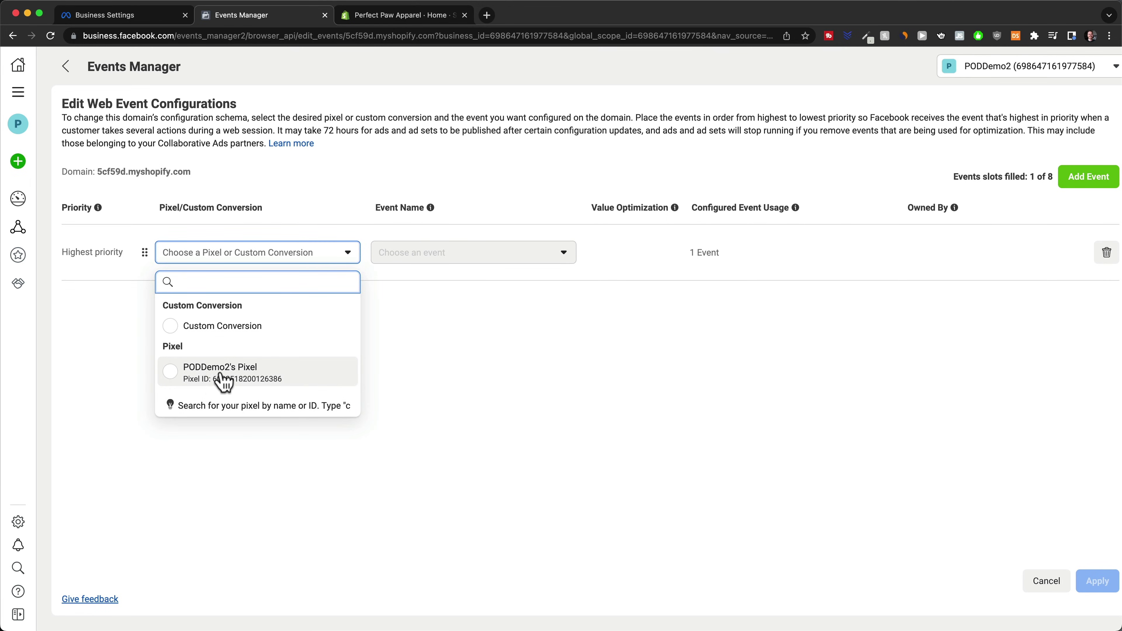
{"action": "left_click", "coordinate": [222, 383]}
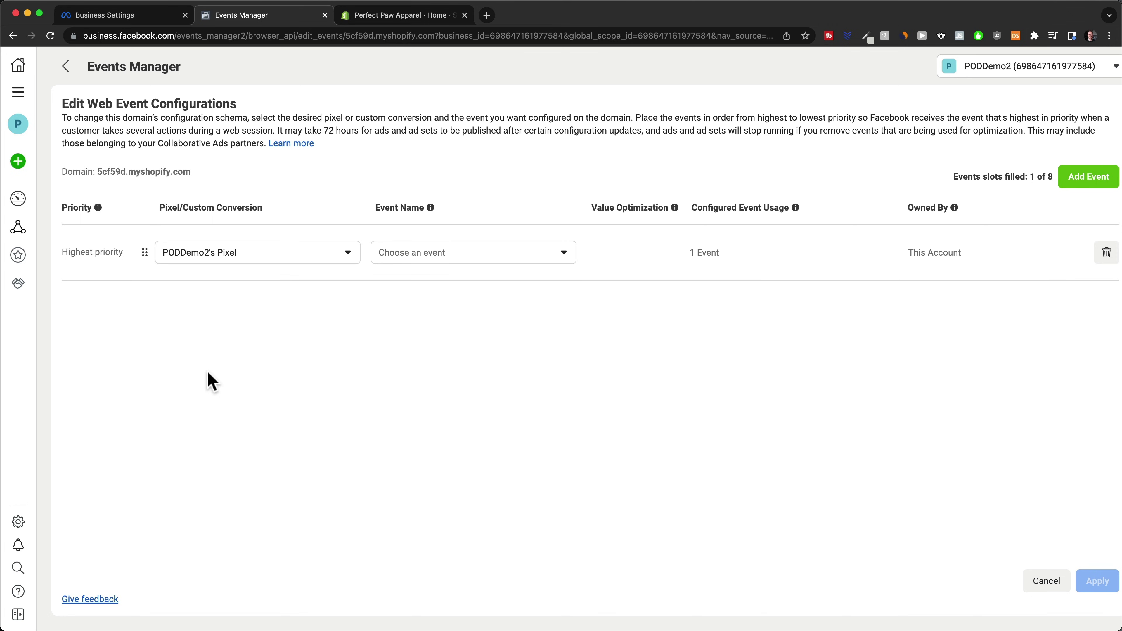
{"action": "left_click", "coordinate": [454, 266]}
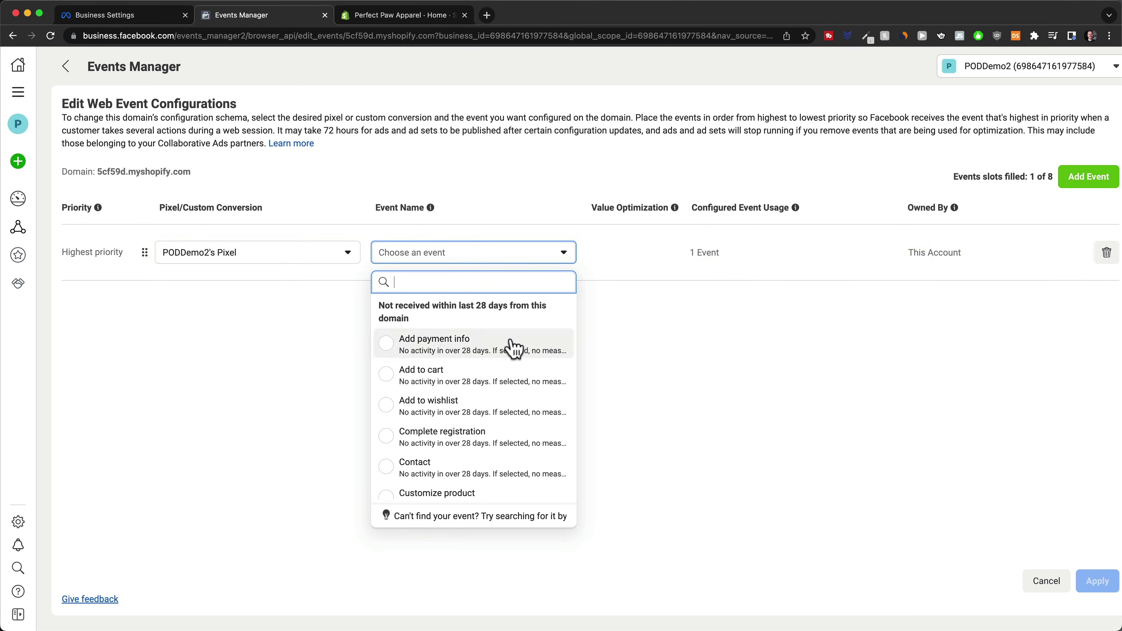
{"action": "scroll", "coordinate": [486, 345], "scroll_direction": "down", "scroll_amount": 5}
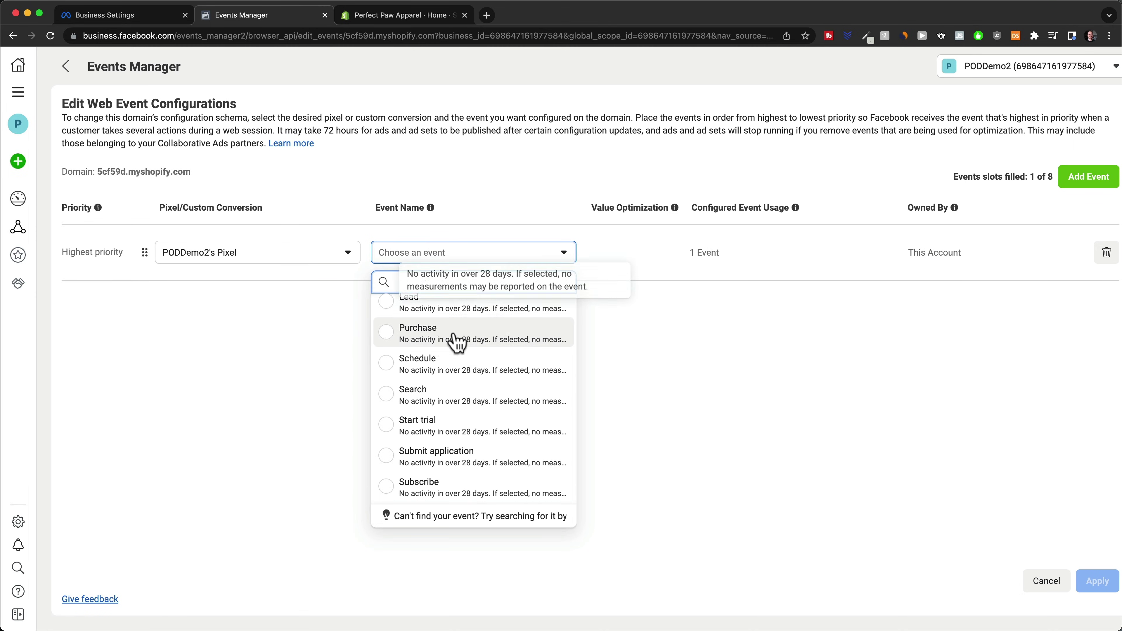
{"action": "left_click", "coordinate": [425, 345]}
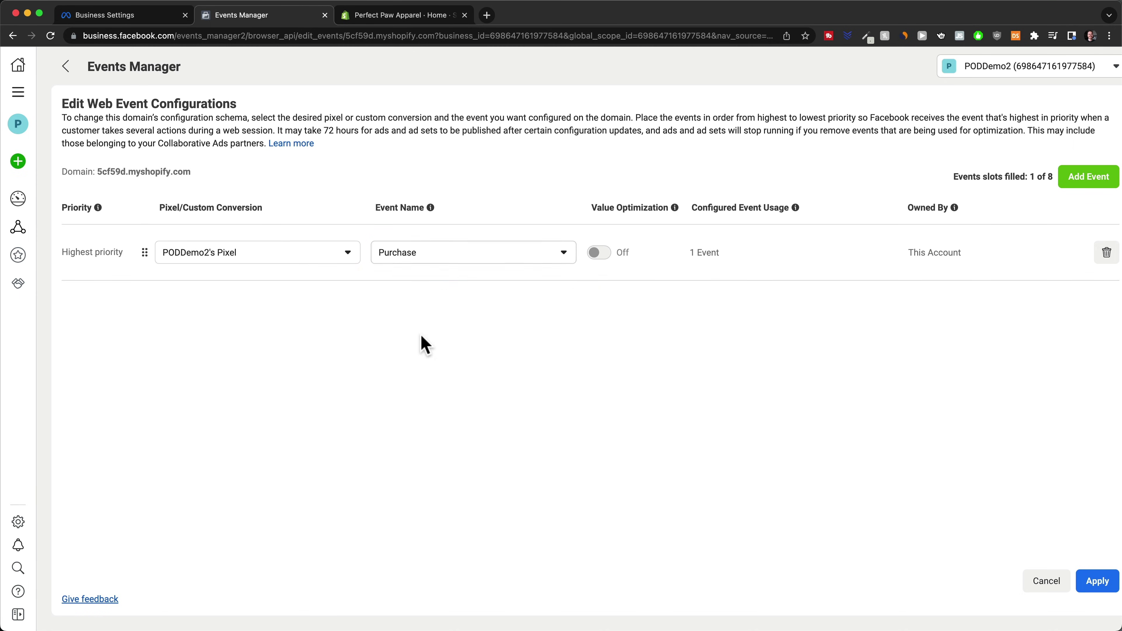
Step: Add a second event slot using PODDemo2's Pixel with the Initiate checkout event
{"action": "left_click", "coordinate": [1077, 190]}
{"action": "left_click", "coordinate": [345, 290]}
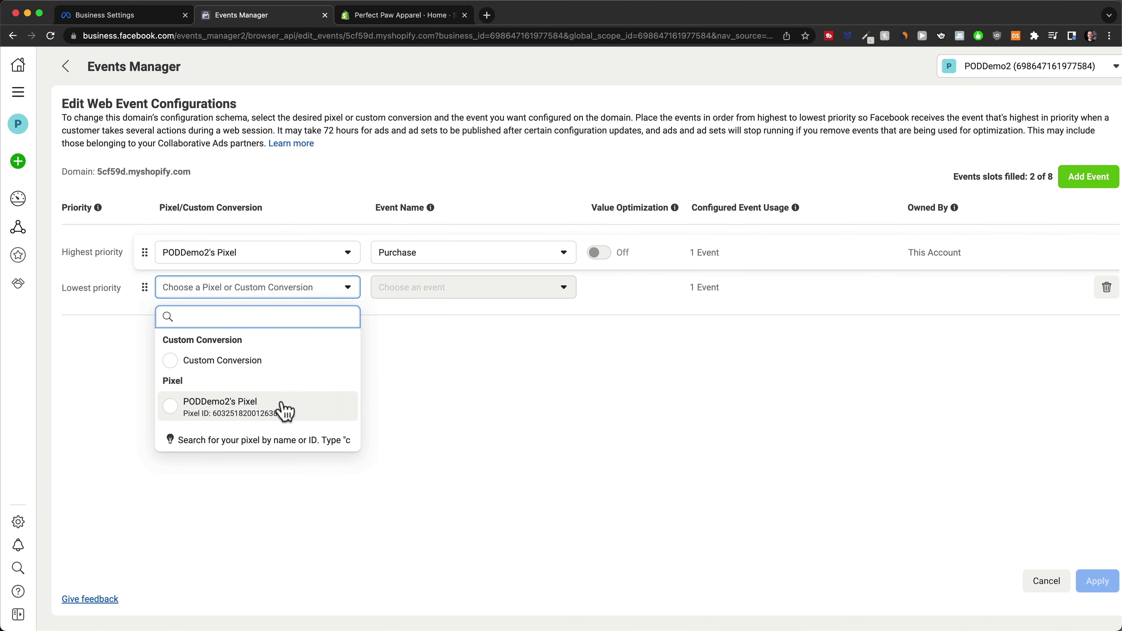
{"action": "left_click", "coordinate": [287, 409]}
{"action": "left_click", "coordinate": [484, 289]}
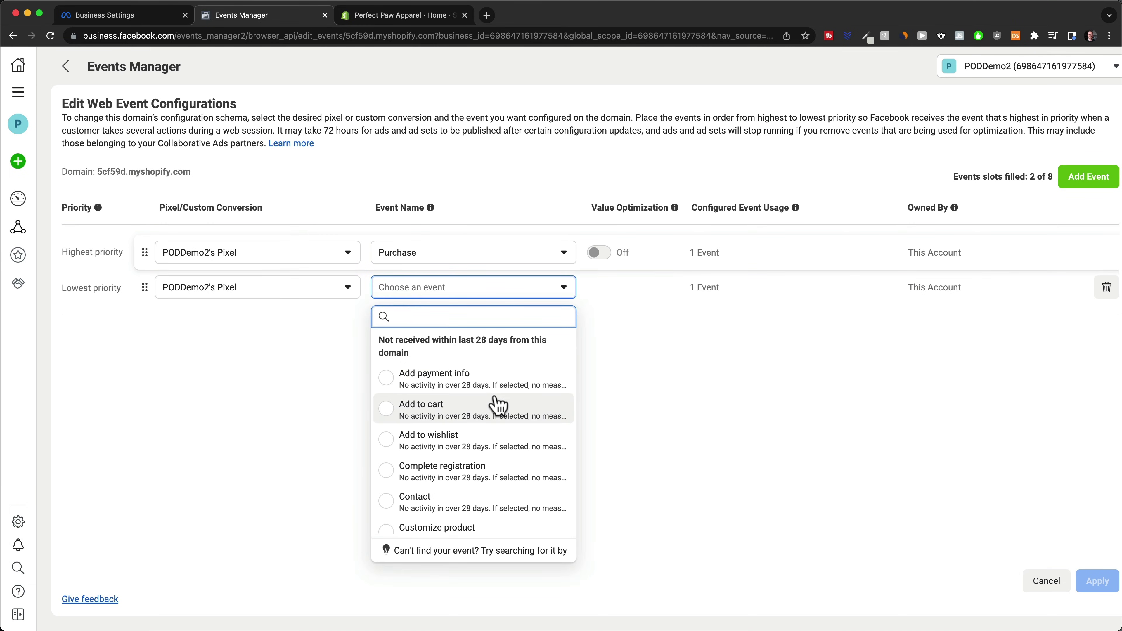
{"action": "scroll", "coordinate": [499, 405], "scroll_direction": "down", "scroll_amount": 5}
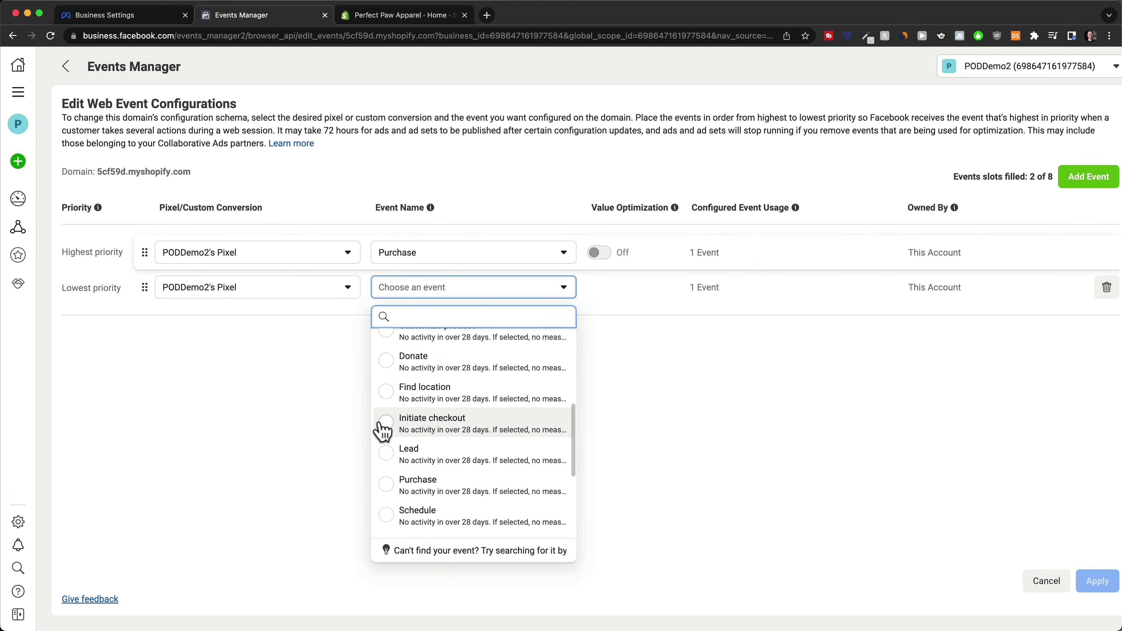
{"action": "left_click", "coordinate": [382, 427]}
Step: Add a third event slot using PODDemo2's Pixel with the Add to cart event, and add an empty fourth slot
{"action": "left_click", "coordinate": [1100, 186]}
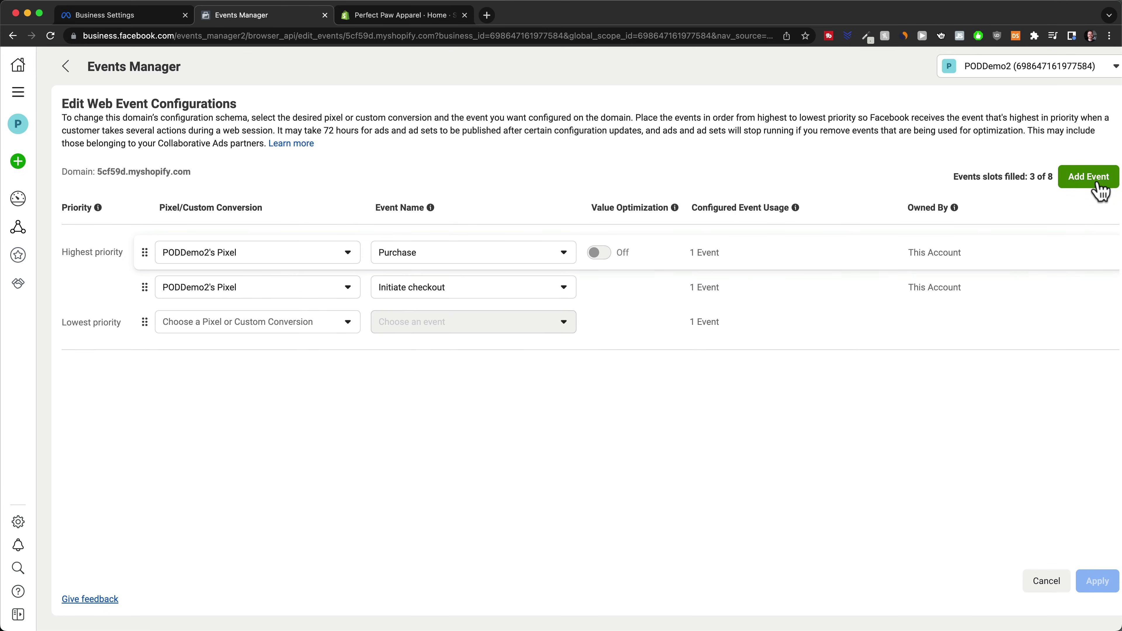
{"action": "left_click", "coordinate": [293, 330]}
{"action": "left_click", "coordinate": [296, 444]}
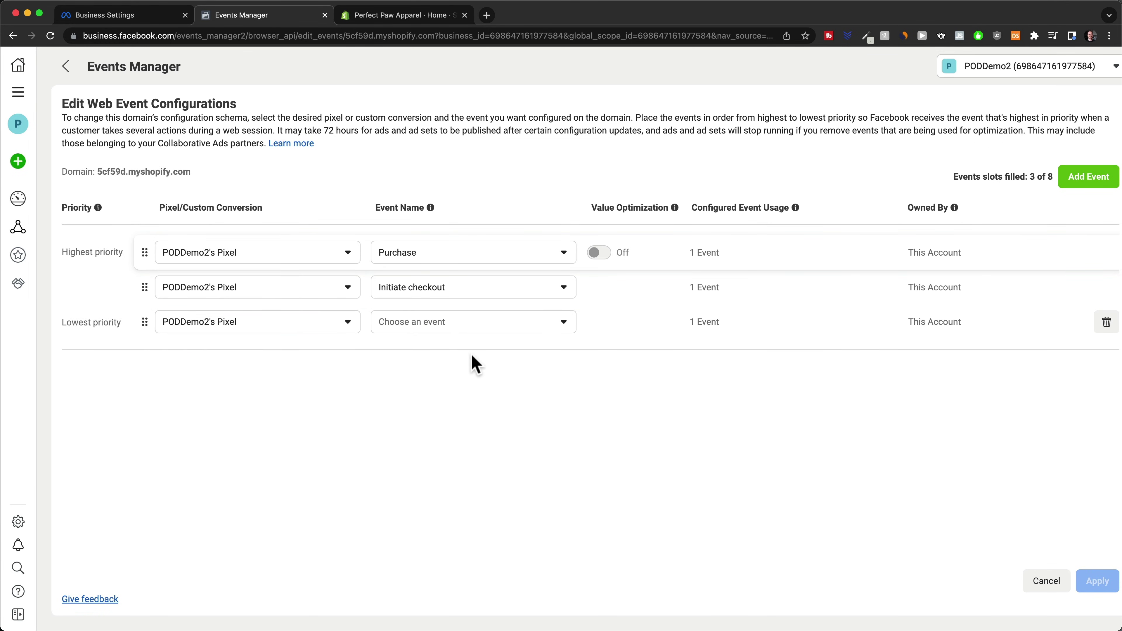
{"action": "left_click", "coordinate": [492, 326]}
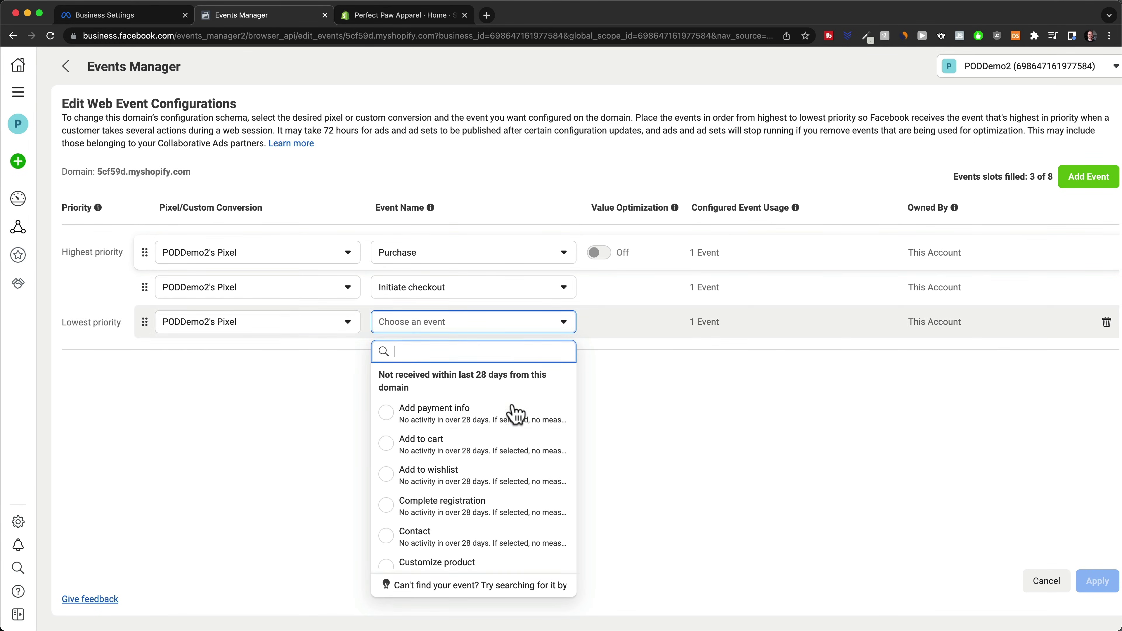
{"action": "left_click", "coordinate": [393, 448]}
{"action": "left_click", "coordinate": [1080, 182]}
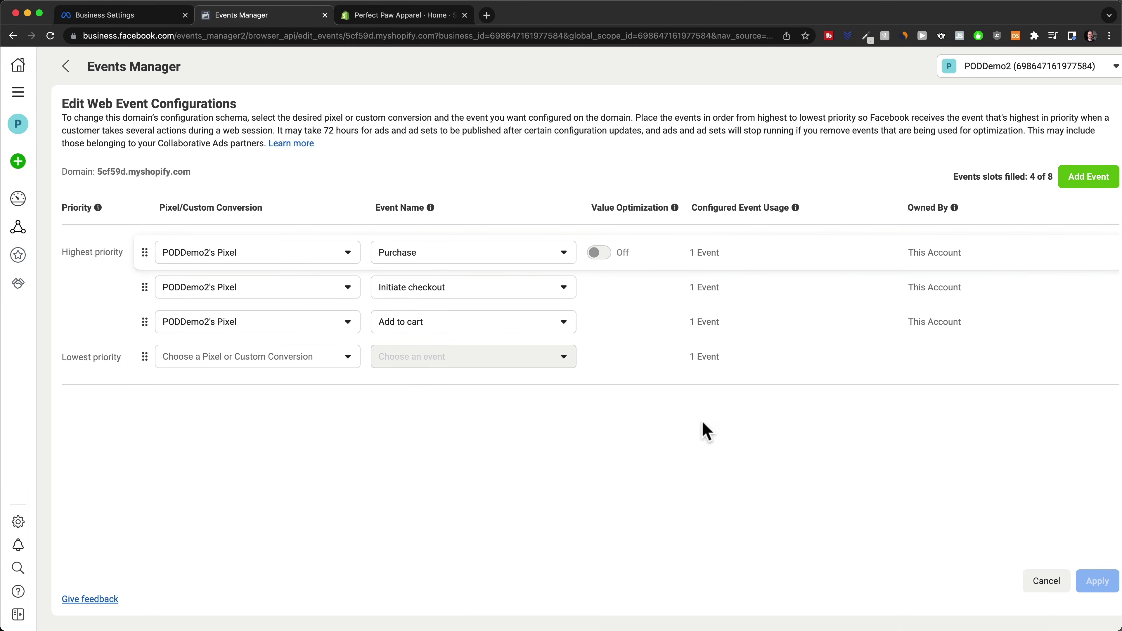
Step: Assign PODDemo2's Pixel and the View content event to the empty lowest-priority slot
{"action": "left_click", "coordinate": [308, 357]}
{"action": "left_click", "coordinate": [258, 469]}
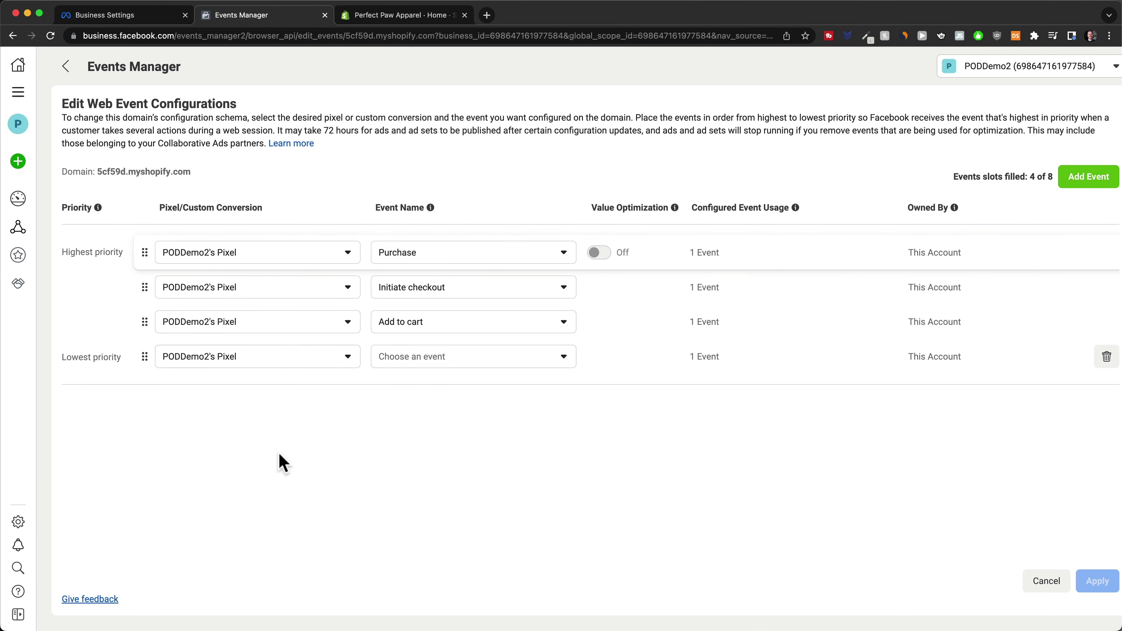
{"action": "left_click", "coordinate": [430, 357]}
{"action": "scroll", "coordinate": [467, 264], "scroll_direction": "down", "scroll_amount": 1}
{"action": "scroll", "coordinate": [466, 264], "scroll_direction": "down", "scroll_amount": 5}
{"action": "left_click", "coordinate": [459, 300]}
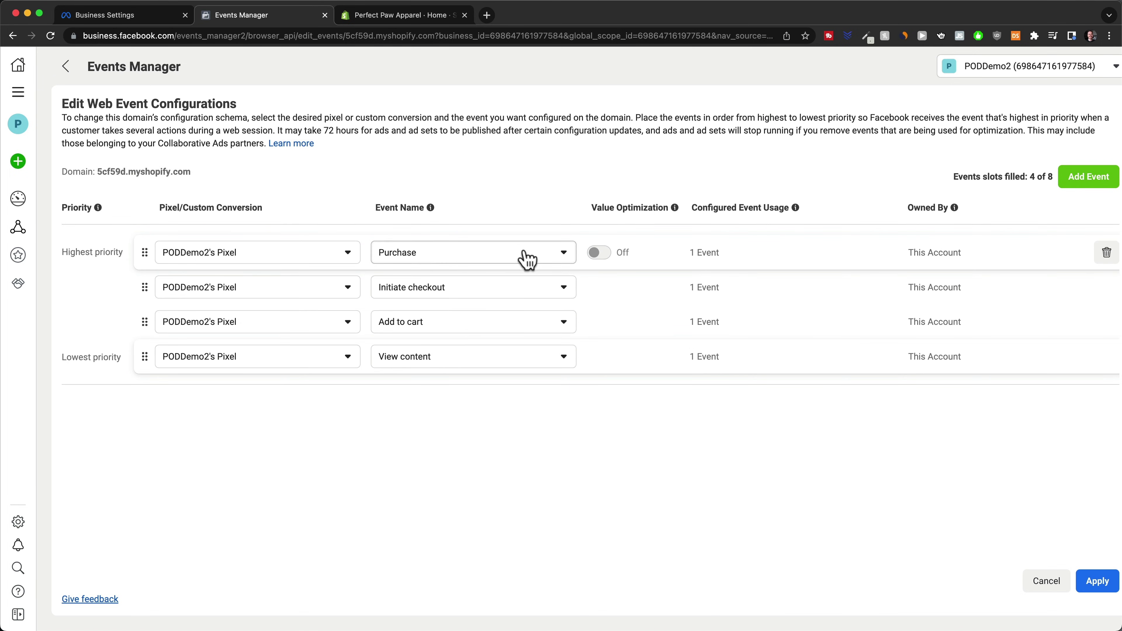
Step: Apply the event configuration of 5cf59d.myshopify.com and confirm the changes
{"action": "left_click", "coordinate": [1097, 582]}
{"action": "left_click", "coordinate": [322, 346]}
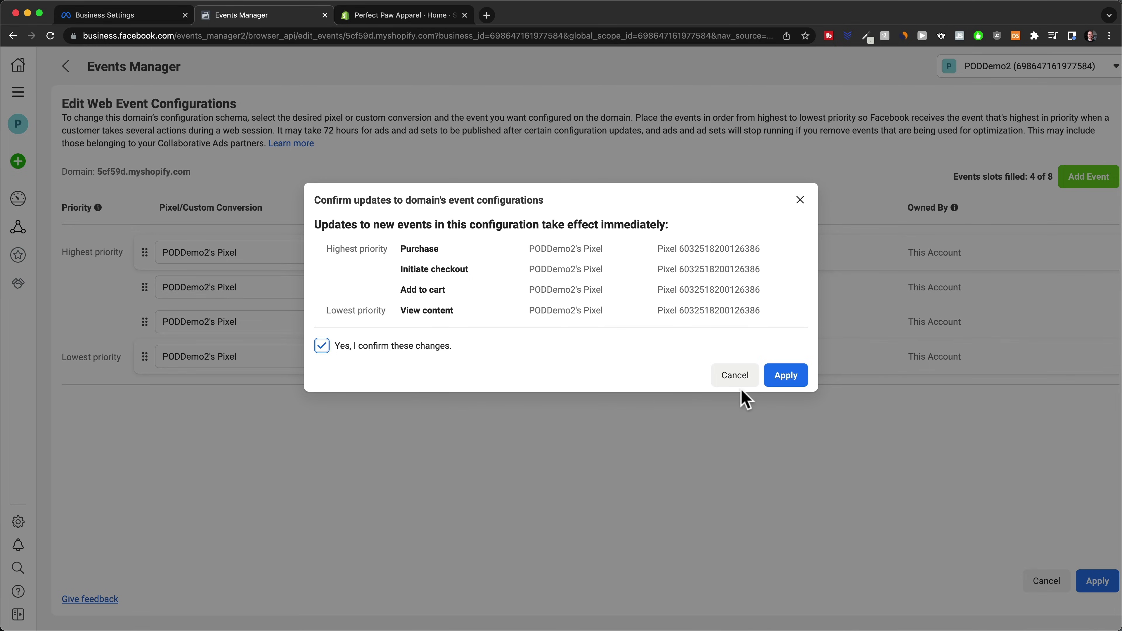
{"action": "left_click", "coordinate": [792, 381]}
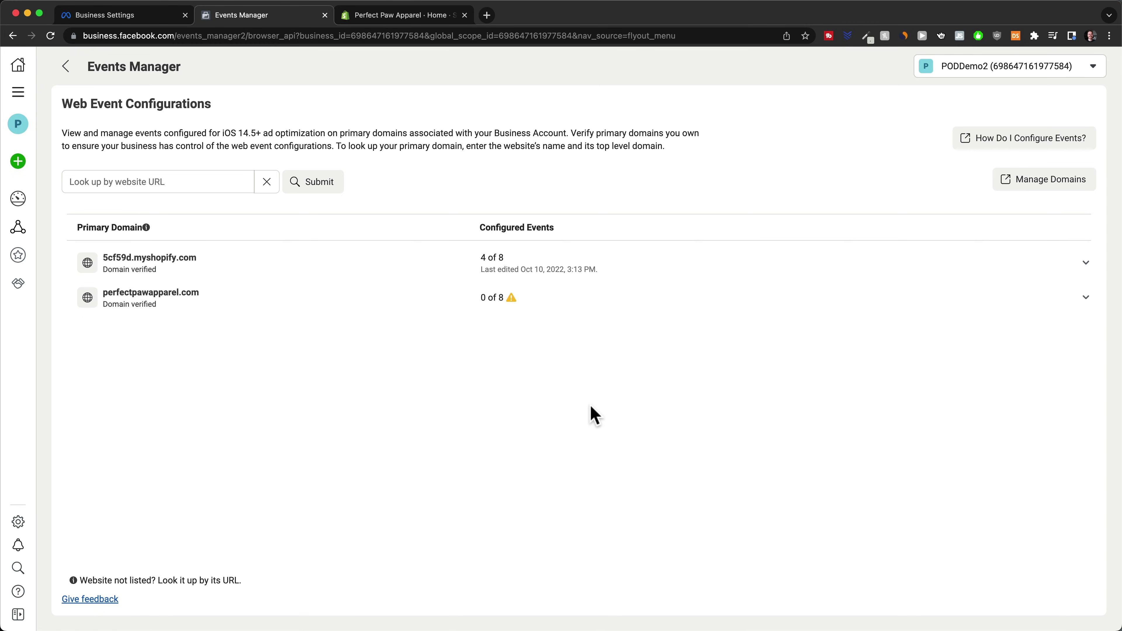
Step: Configure perfectpawapparel.com with PODDemo2's Pixel events Purchase, Initiate checkout, Add to cart and View content in descending priority, and apply the confirmed changes
{"action": "left_click", "coordinate": [561, 307]}
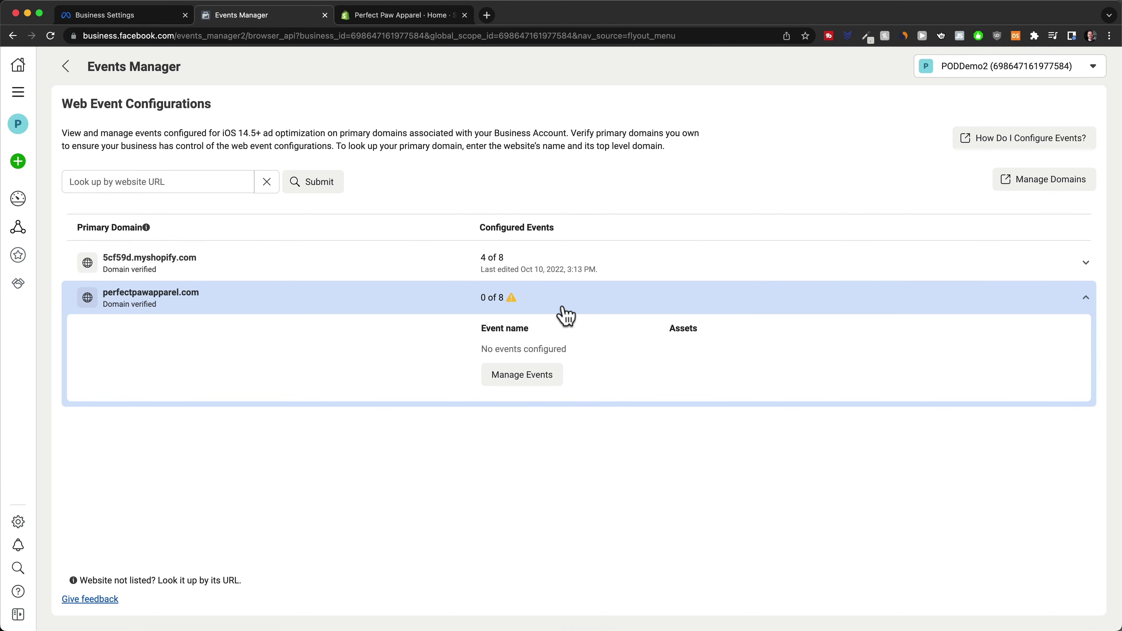
{"action": "left_click", "coordinate": [534, 376]}
{"action": "left_click", "coordinate": [724, 341]}
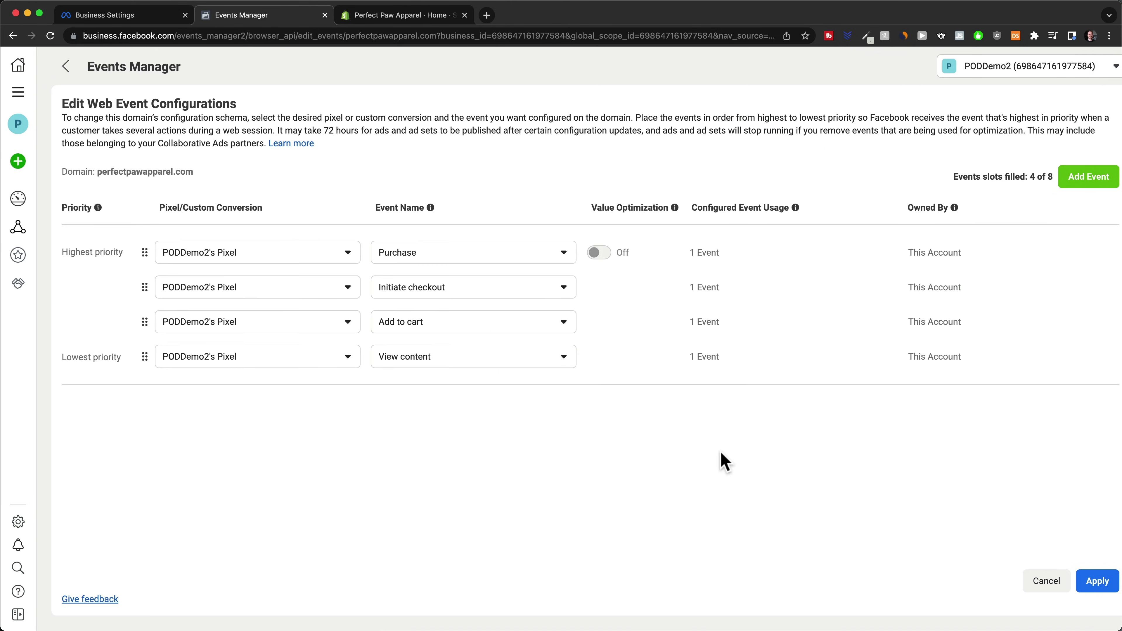
{"action": "left_click", "coordinate": [1098, 582]}
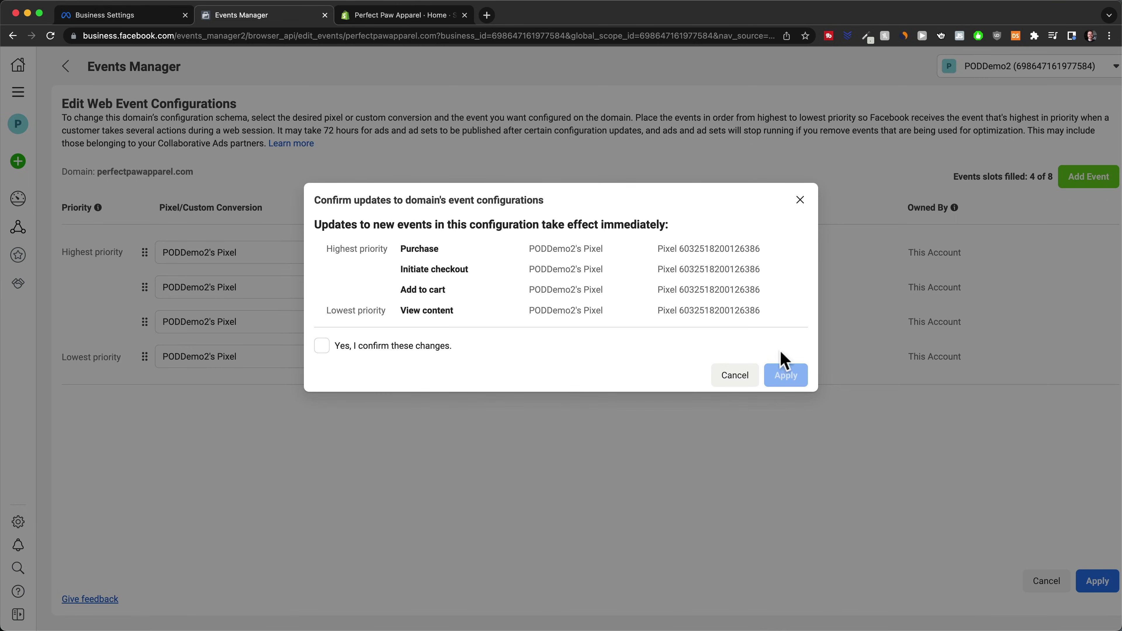
{"action": "left_click", "coordinate": [323, 347]}
{"action": "left_click", "coordinate": [783, 375]}
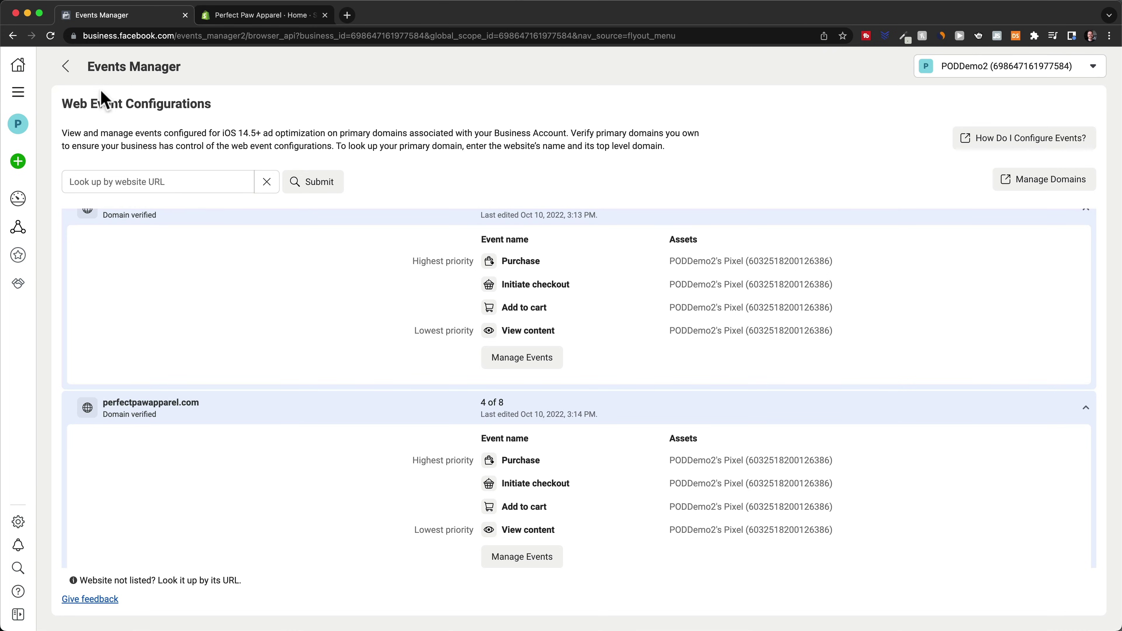
Step: Start a browser event test of PODDemo2's Pixel on perfectpawapparel.com, then return to Events Manager to check the received events
{"action": "left_click", "coordinate": [69, 71]}
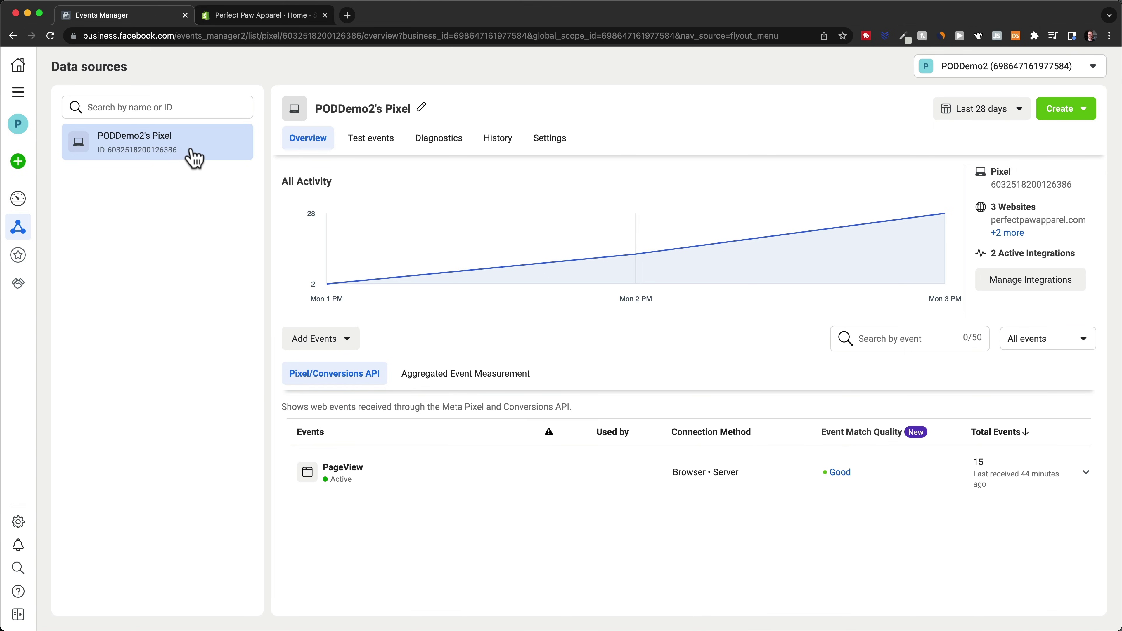
{"action": "left_click", "coordinate": [370, 143]}
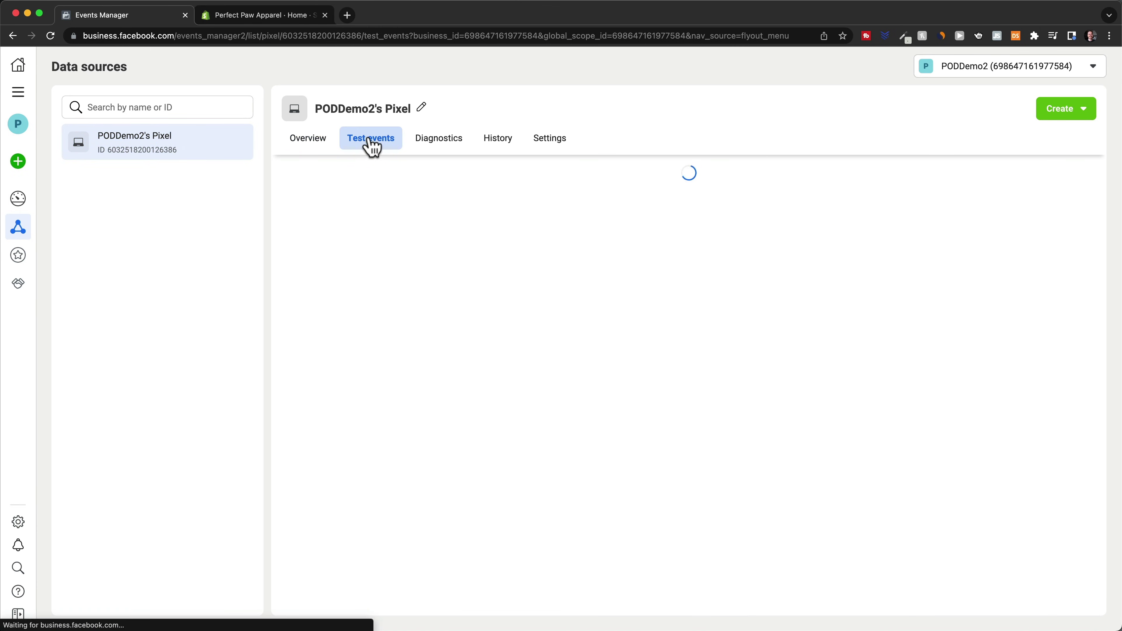
{"action": "left_click", "coordinate": [492, 512]}
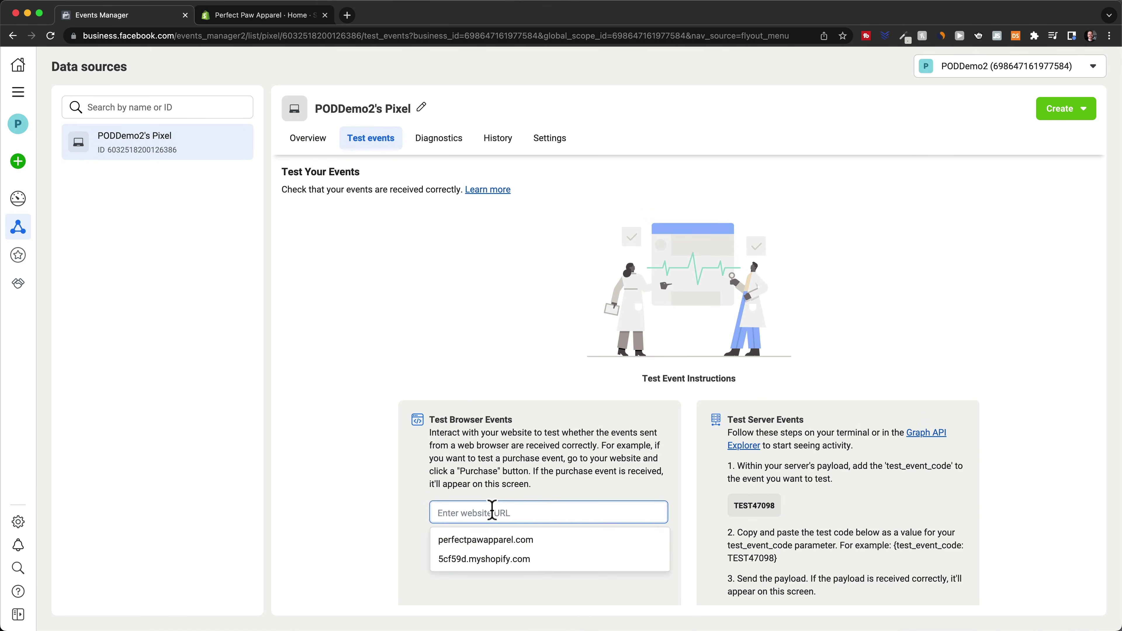
{"action": "left_click", "coordinate": [494, 541]}
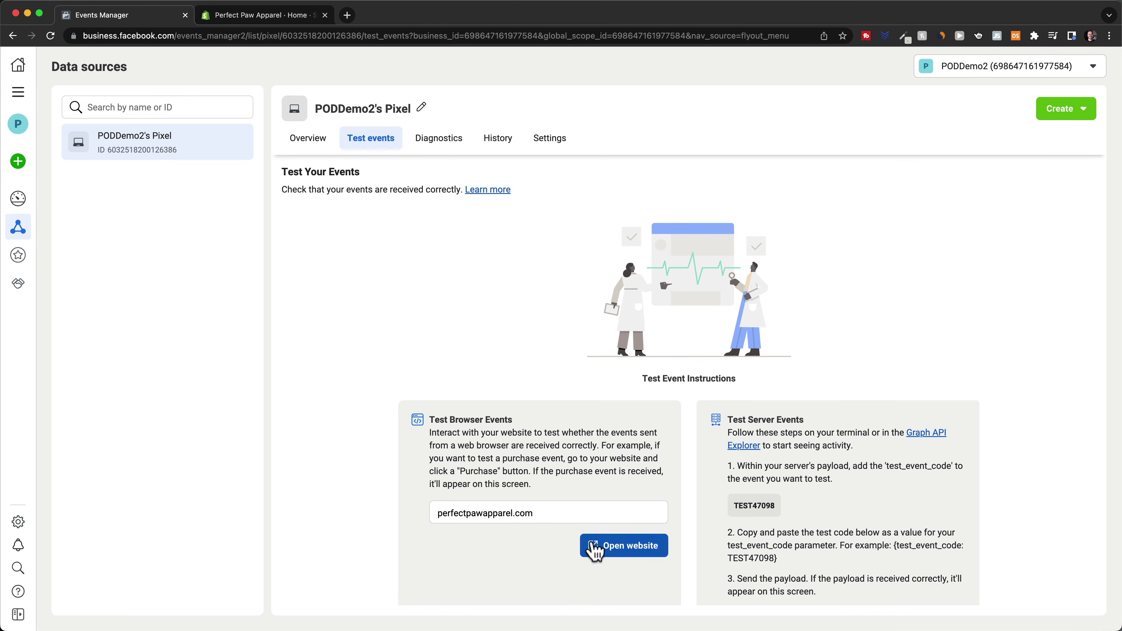
{"action": "left_click", "coordinate": [609, 549]}
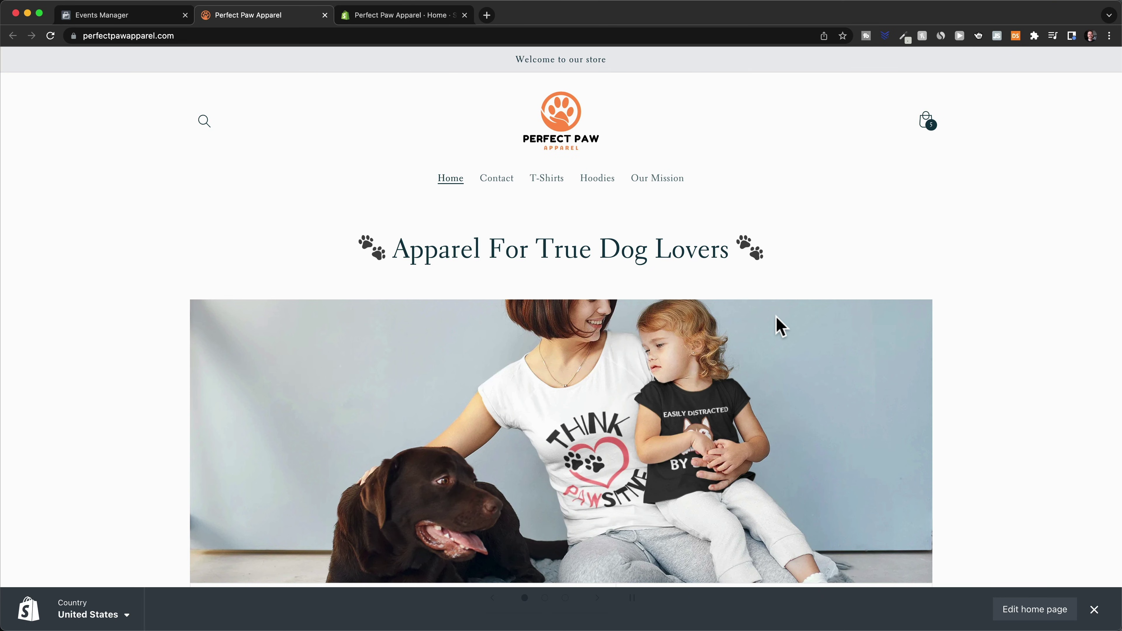
{"action": "left_click", "coordinate": [133, 22]}
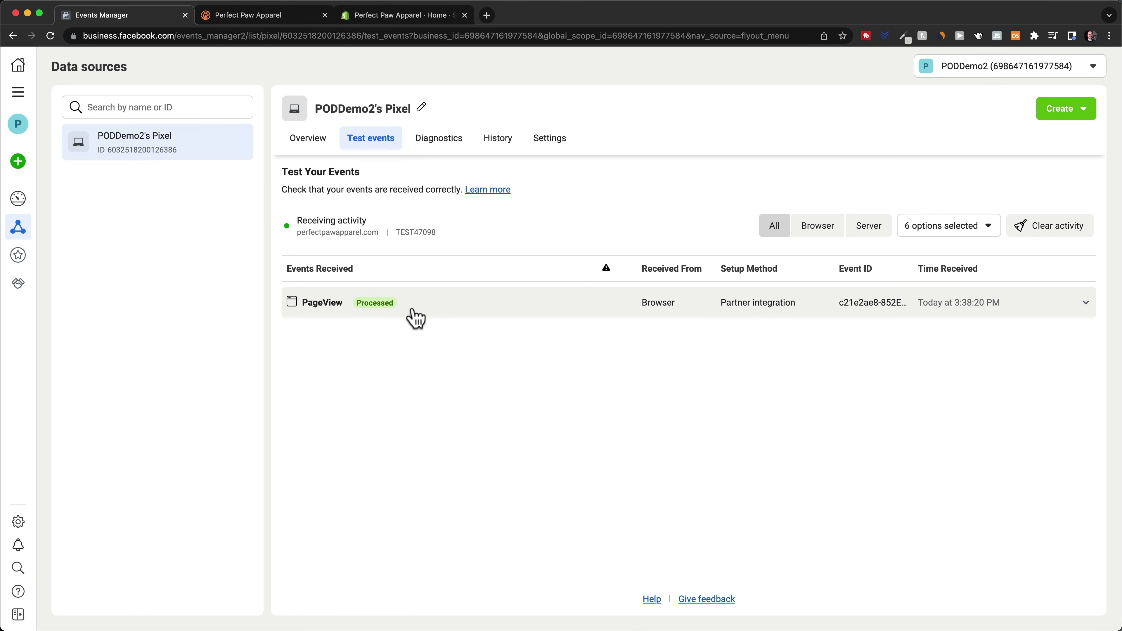
Step: View the Dog Owner T-Shirt from the store's T-Shirts collection and check the pixel's received test events in Events Manager
{"action": "left_click", "coordinate": [250, 15]}
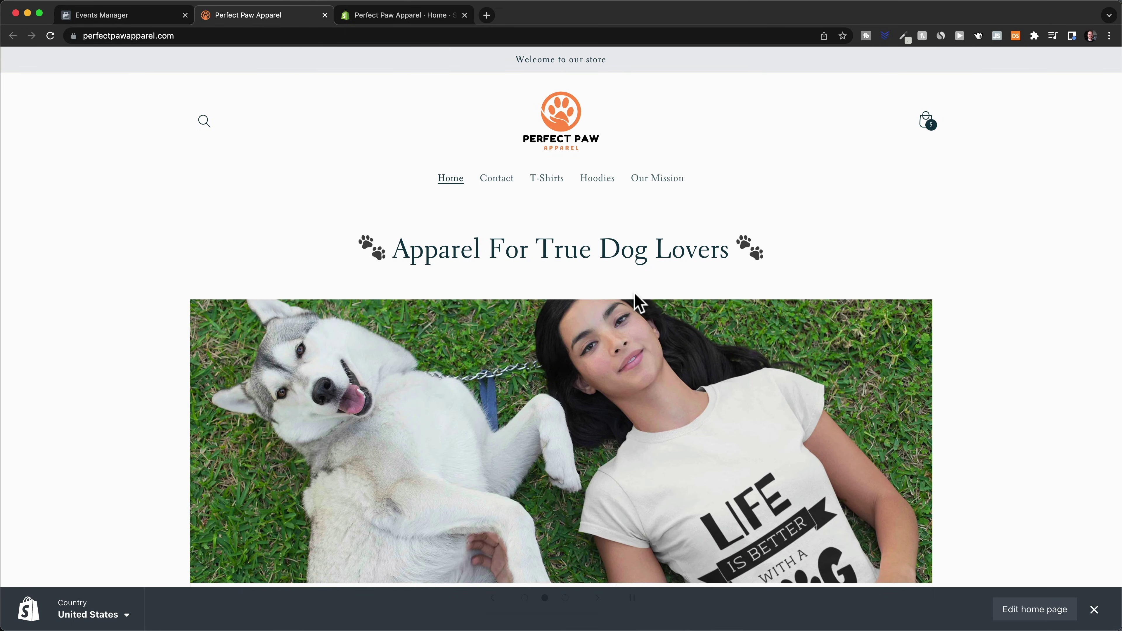
{"action": "left_click", "coordinate": [553, 186]}
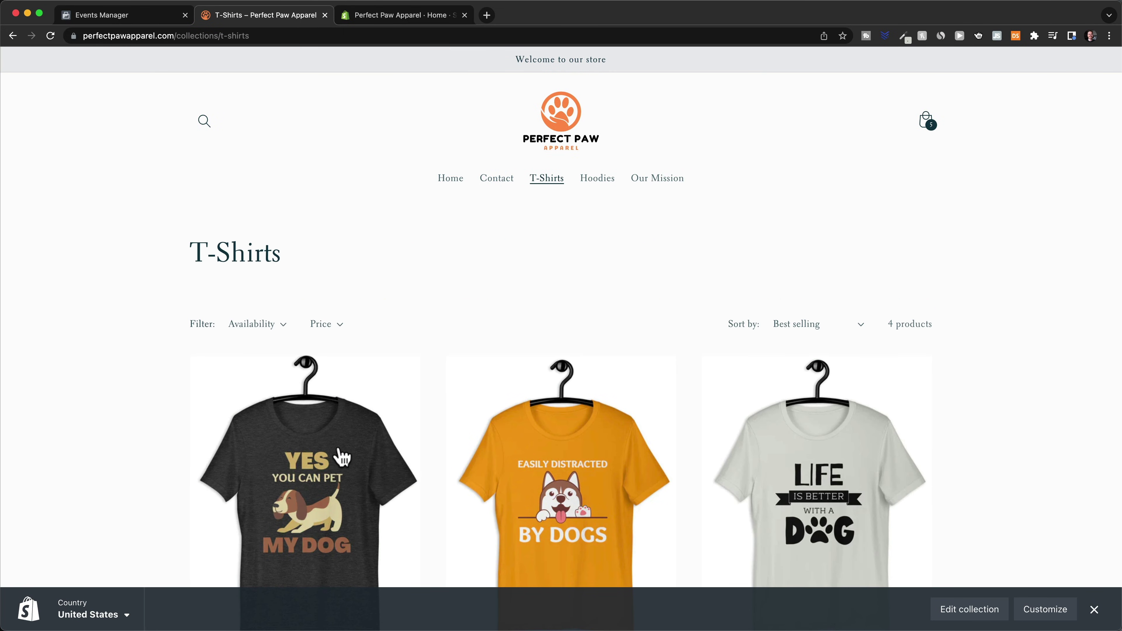
{"action": "left_click", "coordinate": [336, 453]}
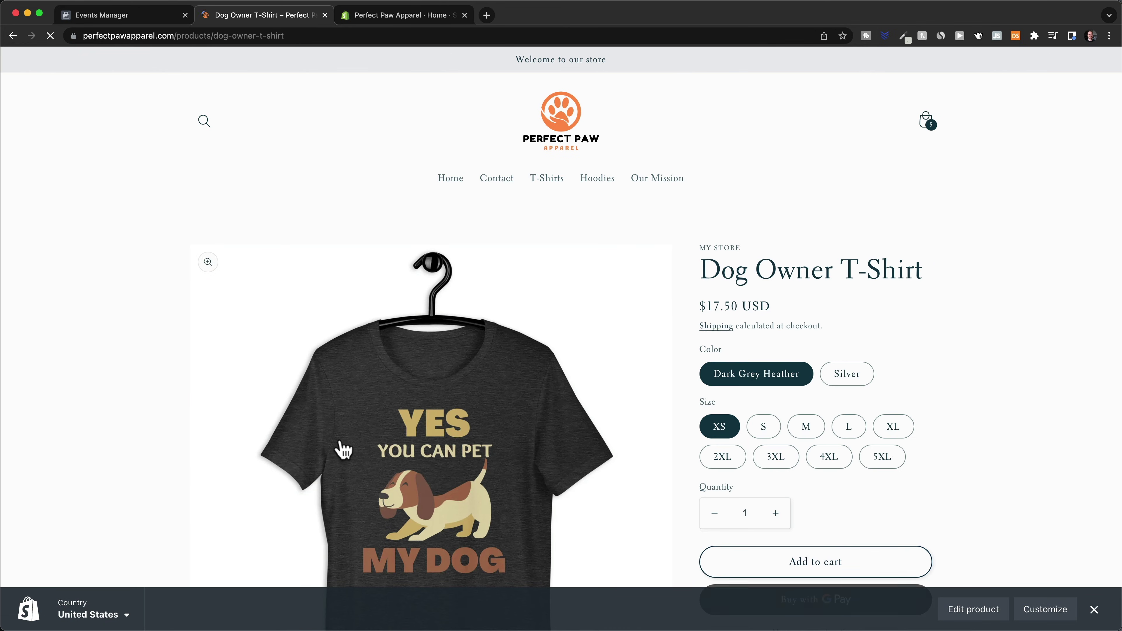
{"action": "left_click", "coordinate": [143, 18]}
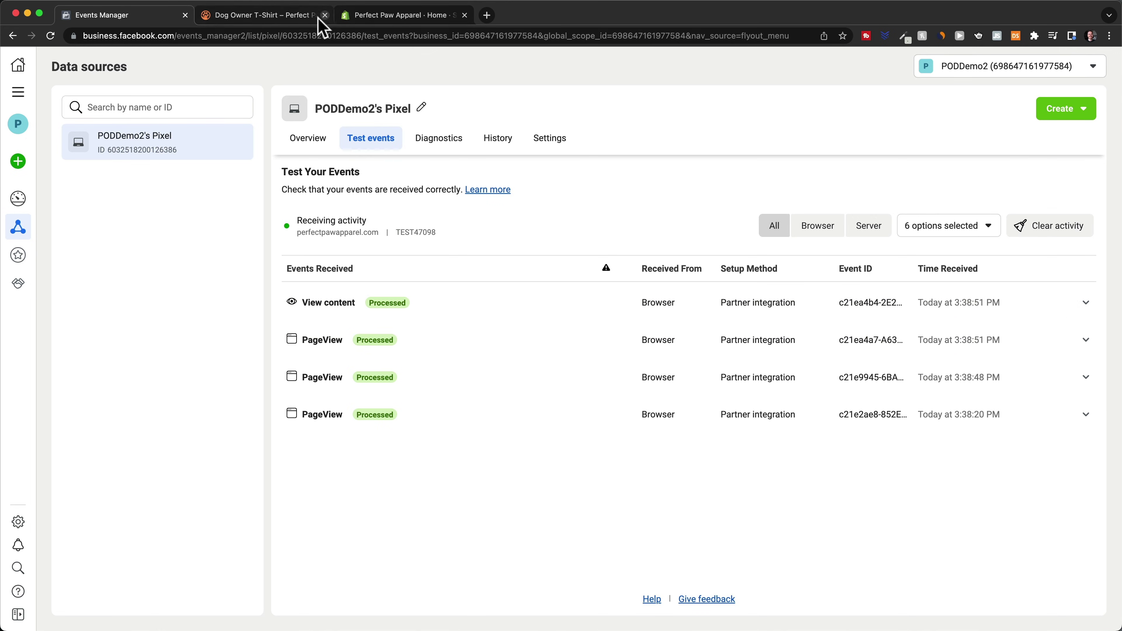
Step: Add the Dog Owner T-Shirt to the store cart and check the pixel's test events for the cart action
{"action": "left_click", "coordinate": [287, 15]}
{"action": "scroll", "coordinate": [919, 354], "scroll_direction": "down", "scroll_amount": 4}
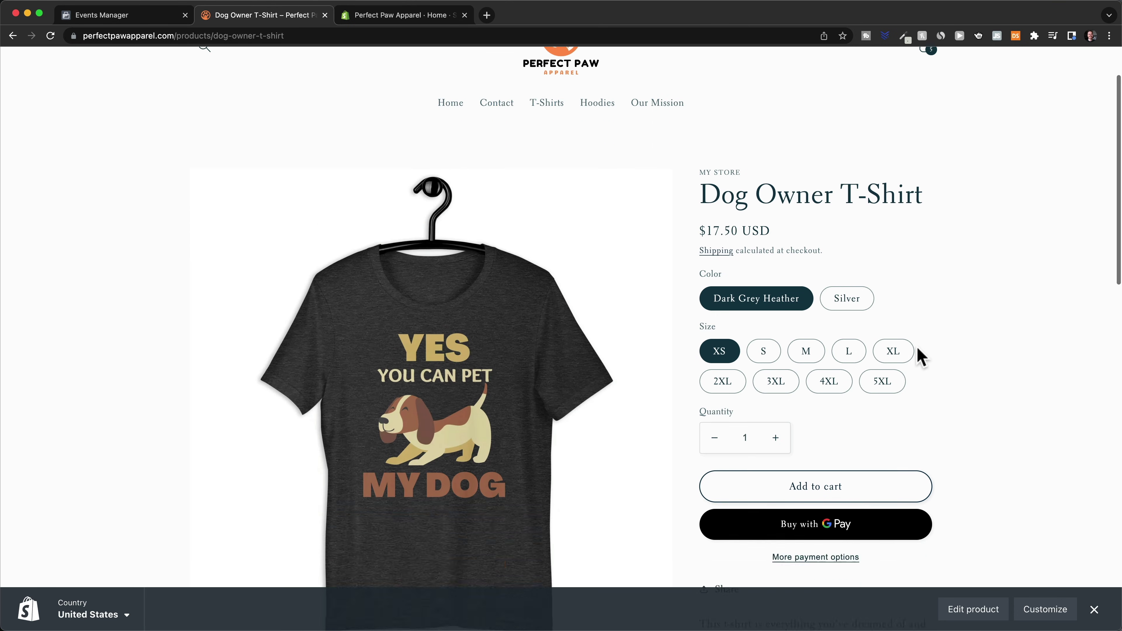
{"action": "left_click", "coordinate": [814, 402]}
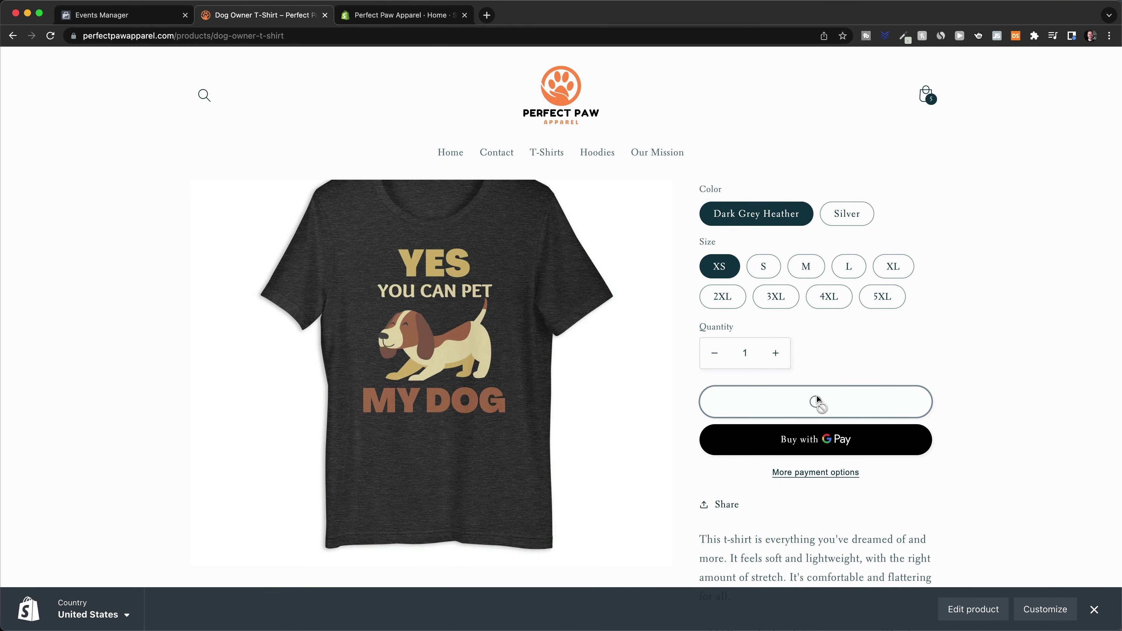
{"action": "left_click", "coordinate": [102, 16]}
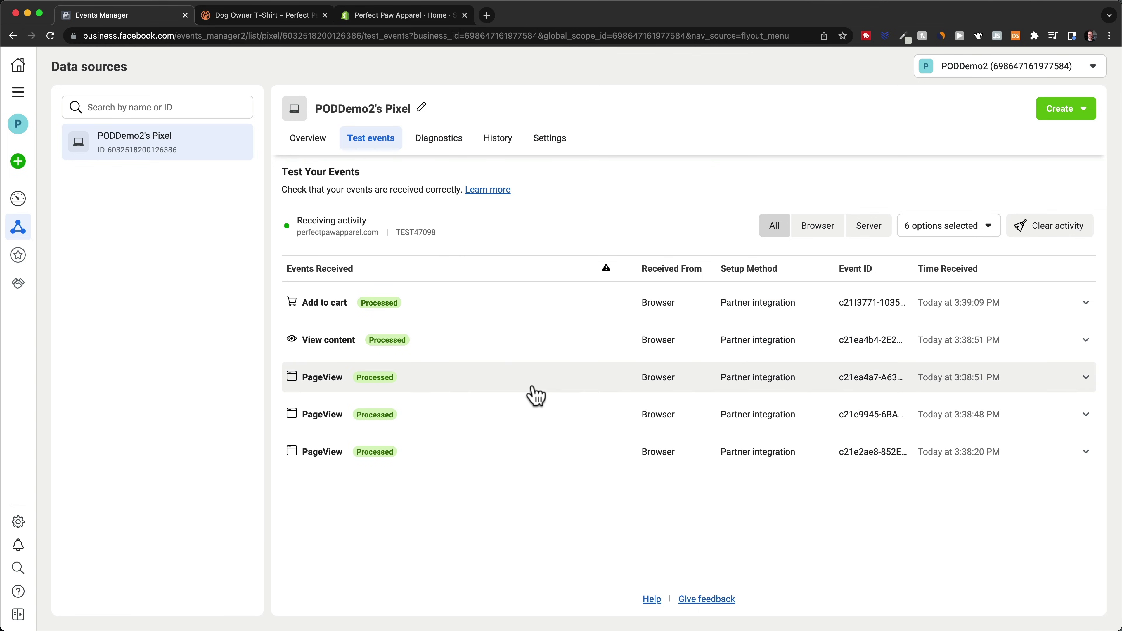